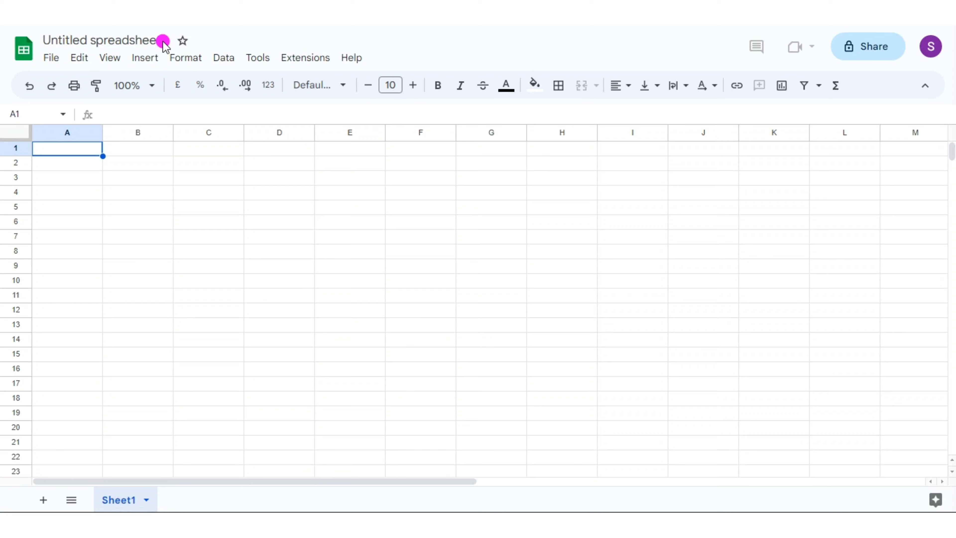
# Rename the spreadsheet file to NET WORTH DASHBOARD
pyautogui.click(156, 41)
pyautogui.write('NET WORTH DASHBOARD')
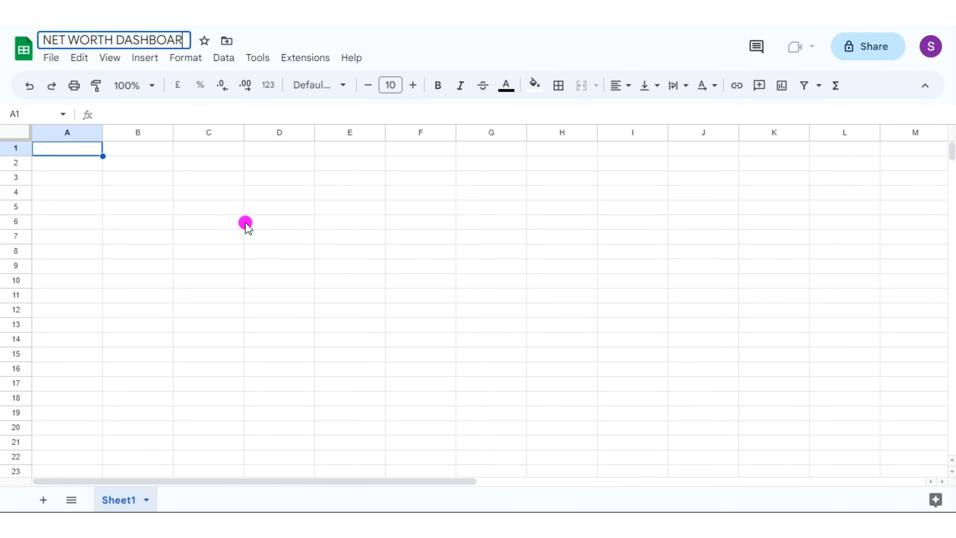
pyautogui.press('Return')
# Enter NET WORTH DASHBOARD in A1 and merge A1:M3 into one title cell
pyautogui.write('NET WORTH DASHBOA')
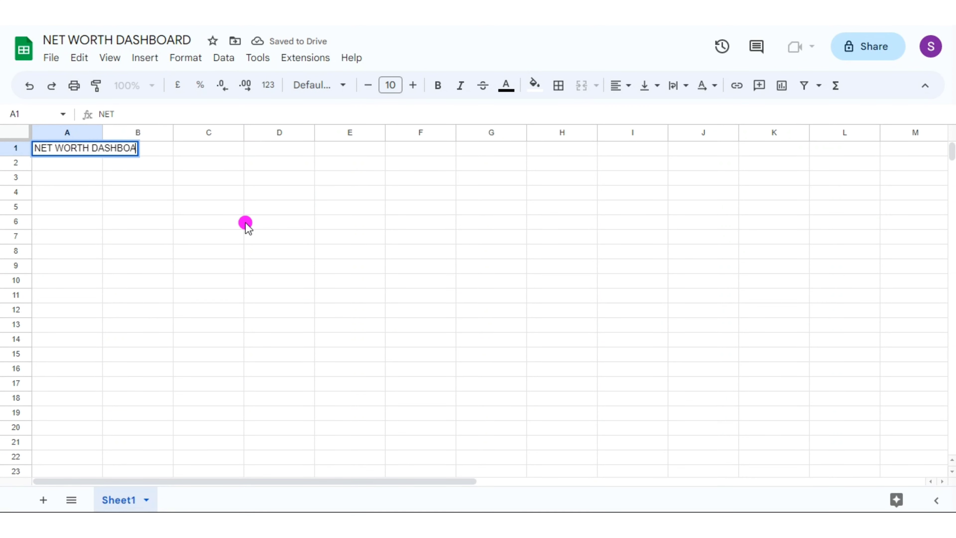
pyautogui.write('RD')
pyautogui.press('Return')
pyautogui.moveTo(85, 150); pyautogui.dragTo(903, 179)
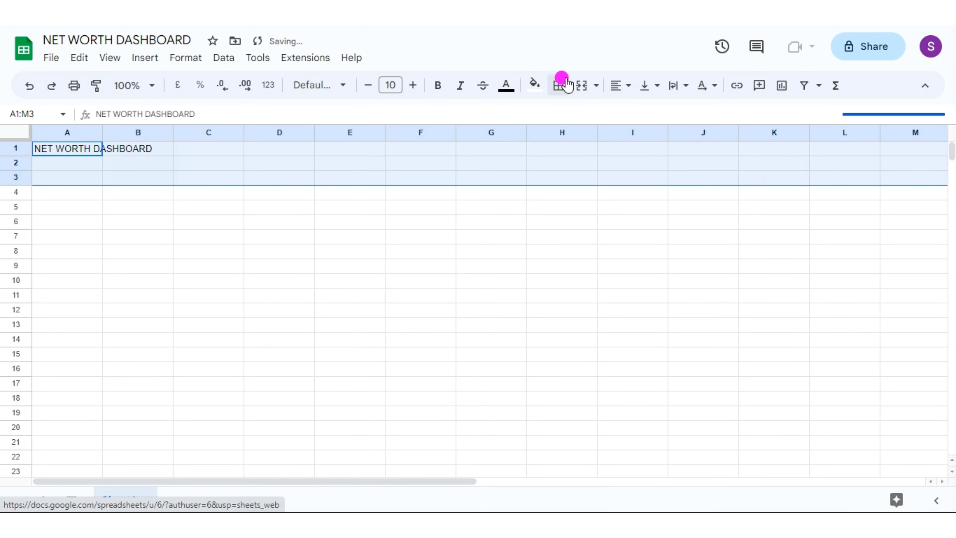
pyautogui.click(582, 85)
# Merge A24:M25 and begin typing the ASSETS MONTH BY MONTH heading
pyautogui.scroll(-2, 949, 471)
pyautogui.scroll(-4, 951, 476)
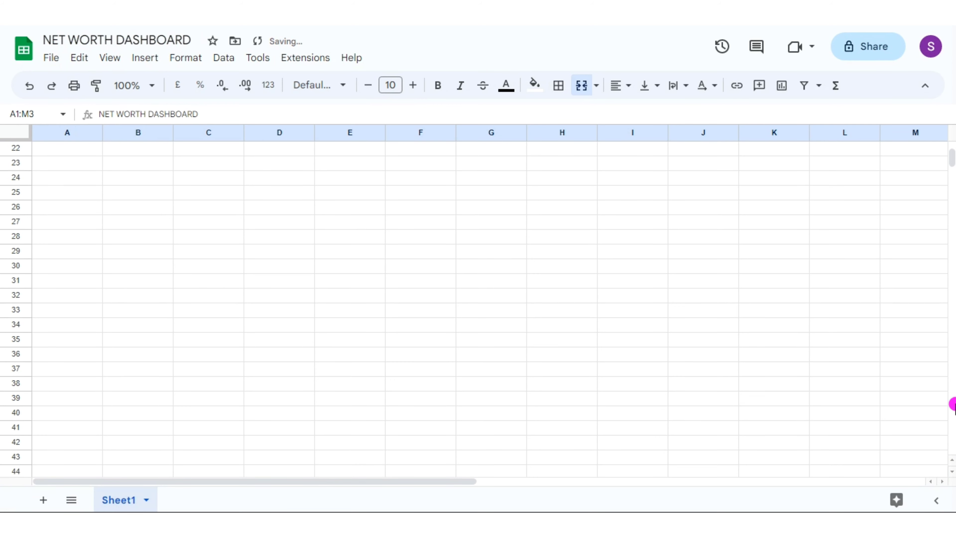
pyautogui.moveTo(67, 192)
pyautogui.mouseDown()
pyautogui.moveTo(727, 225)
pyautogui.moveTo(903, 207)
pyautogui.mouseUp()
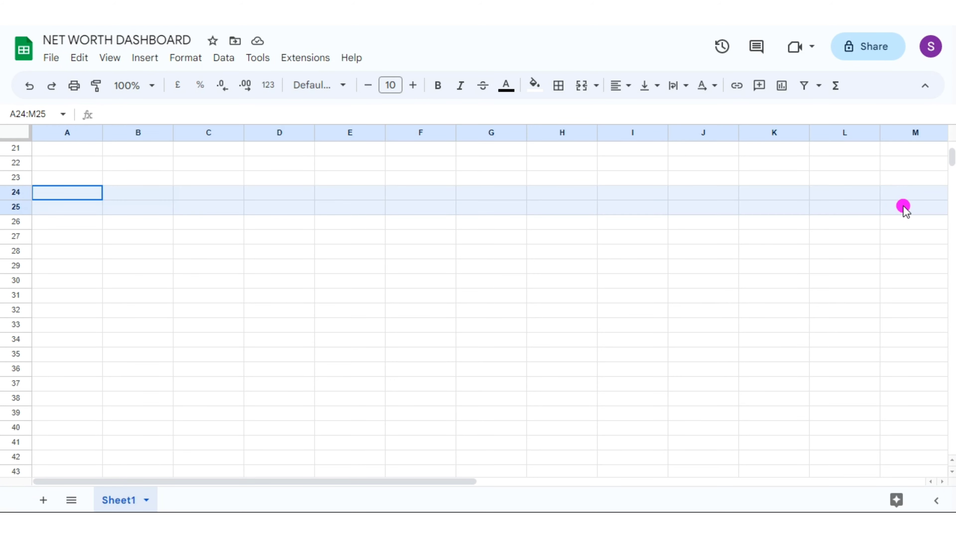
pyautogui.click(582, 86)
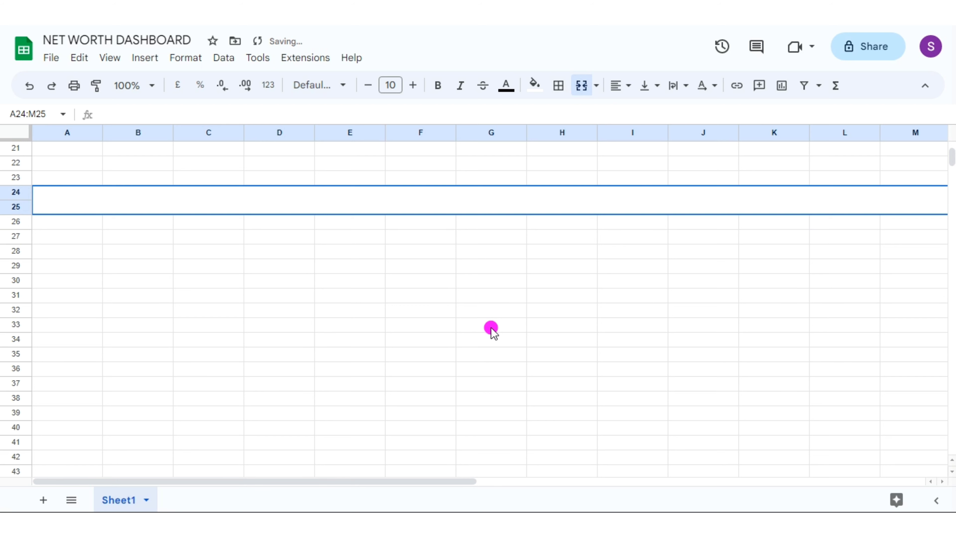
pyautogui.write('ASSETS MONTH BY MONTH')
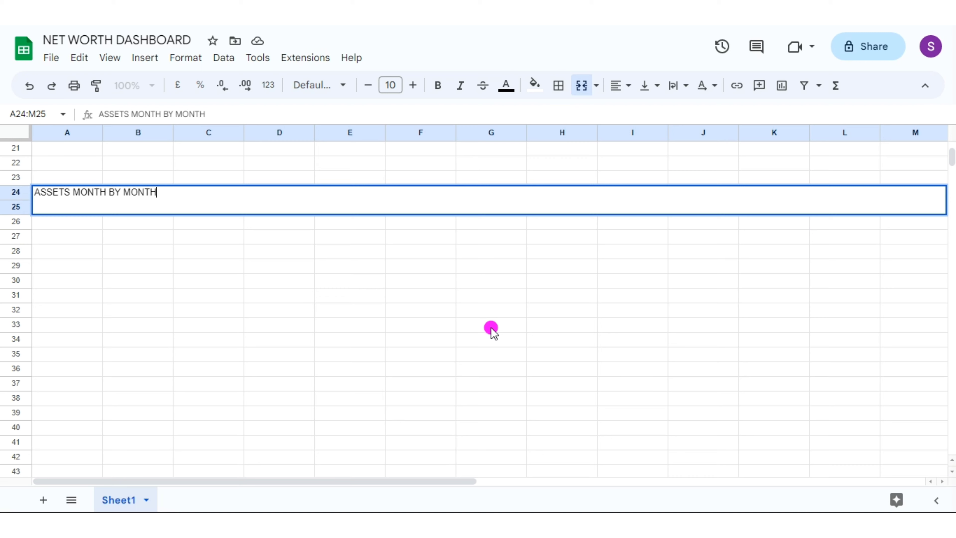
# Fill month headers JAN through DEC across B26:M26
pyautogui.click(135, 222)
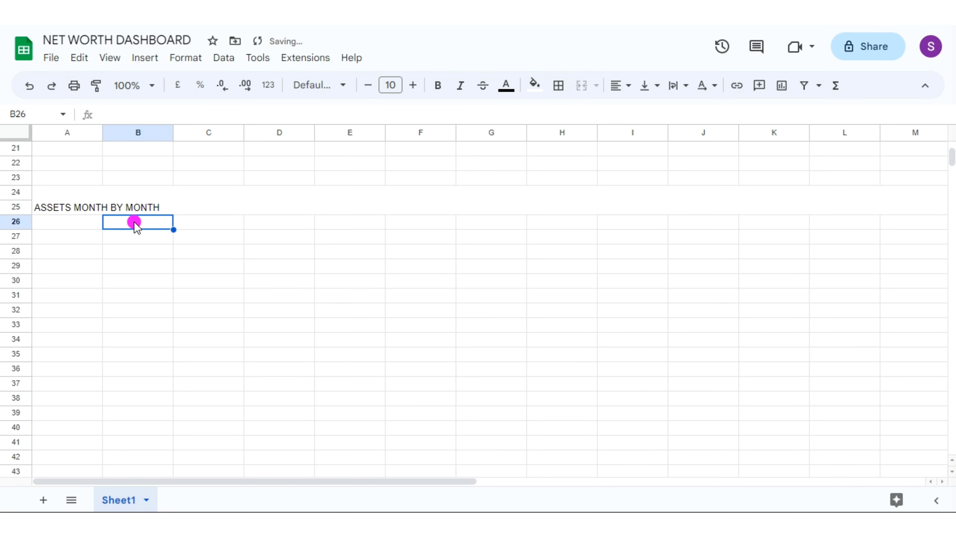
pyautogui.write('JAN')
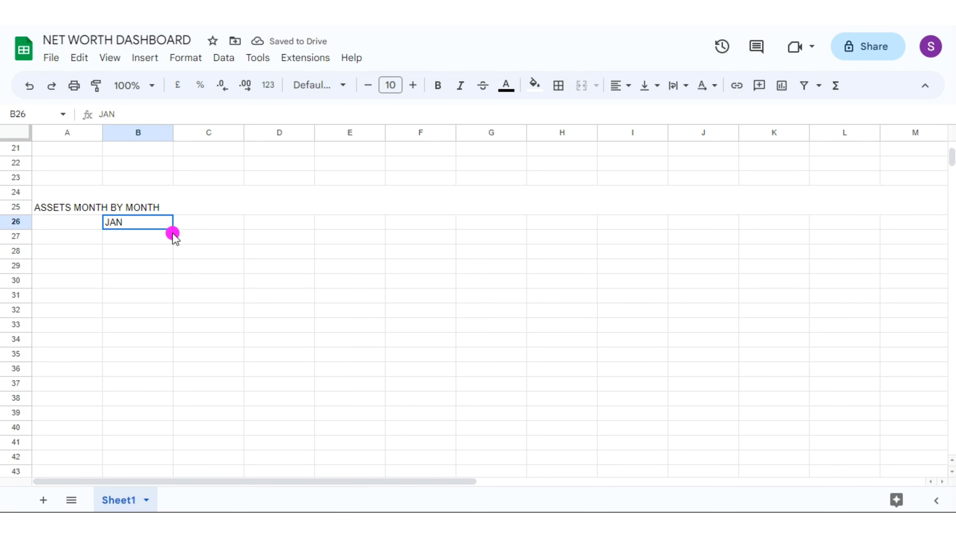
pyautogui.moveTo(174, 230); pyautogui.dragTo(904, 228)
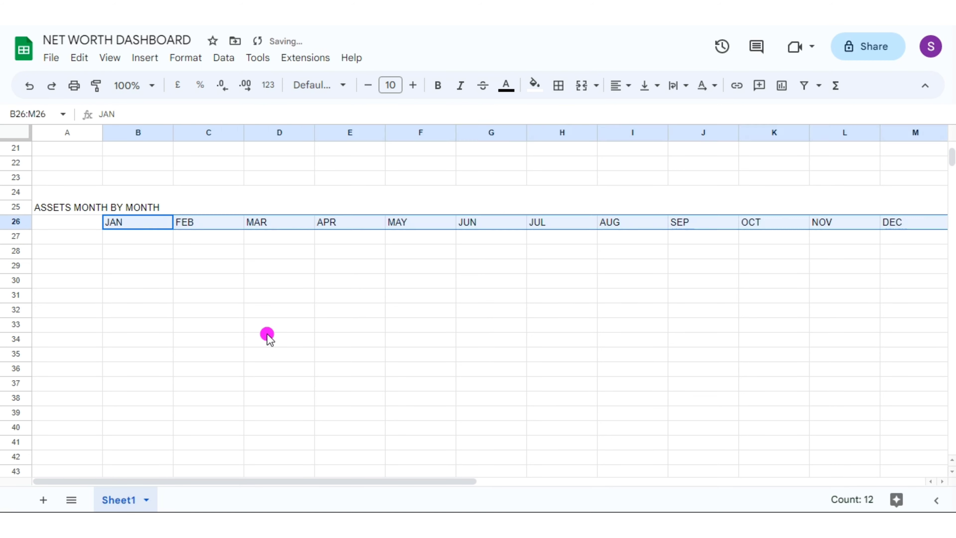
pyautogui.click(128, 238)
# Label A27:A29 as Total Assets, Cash & Bank Accounts and Cash
pyautogui.click(67, 239)
pyautogui.write('Tot')
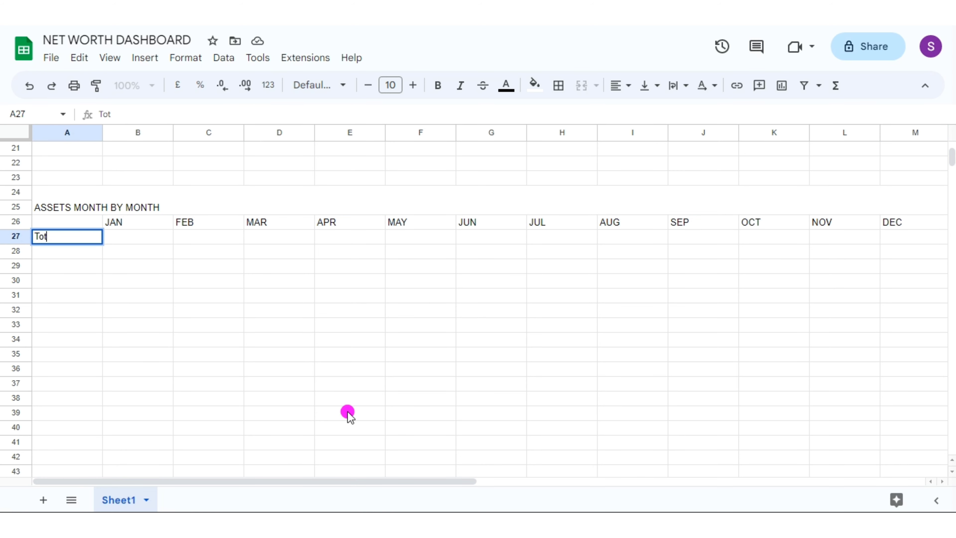
pyautogui.write('al Assets')
pyautogui.press('Return')
pyautogui.write('Cash')
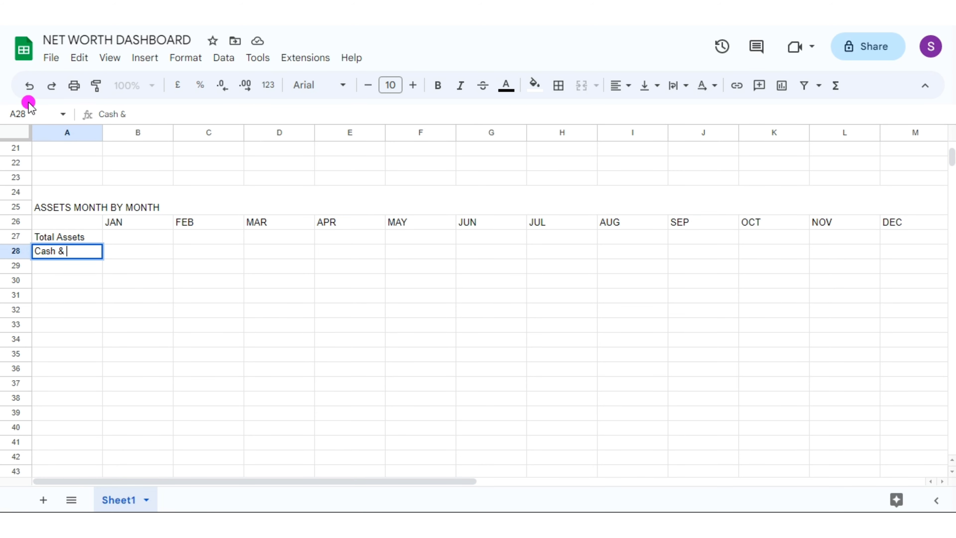
pyautogui.write(' & Bank Accounts')
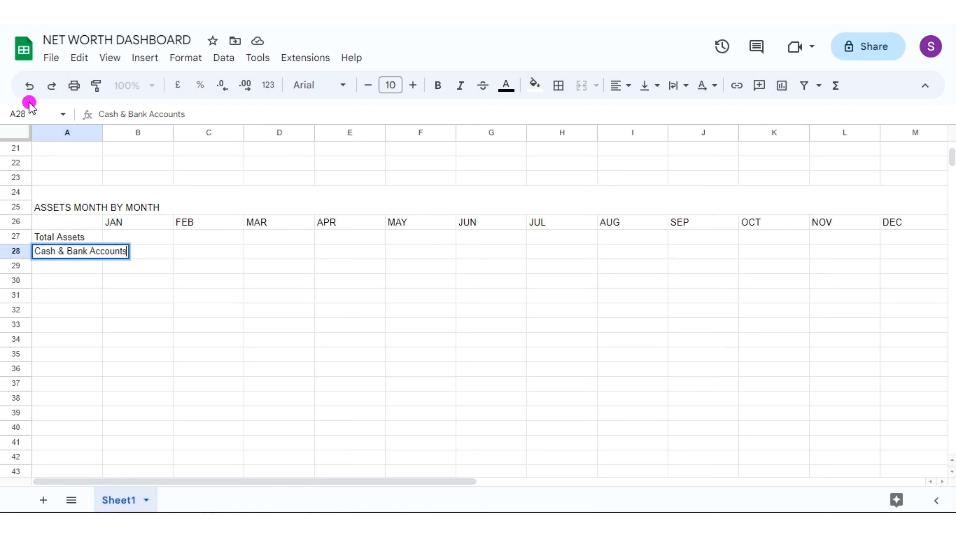
pyautogui.press('Return')
pyautogui.write('Cash')
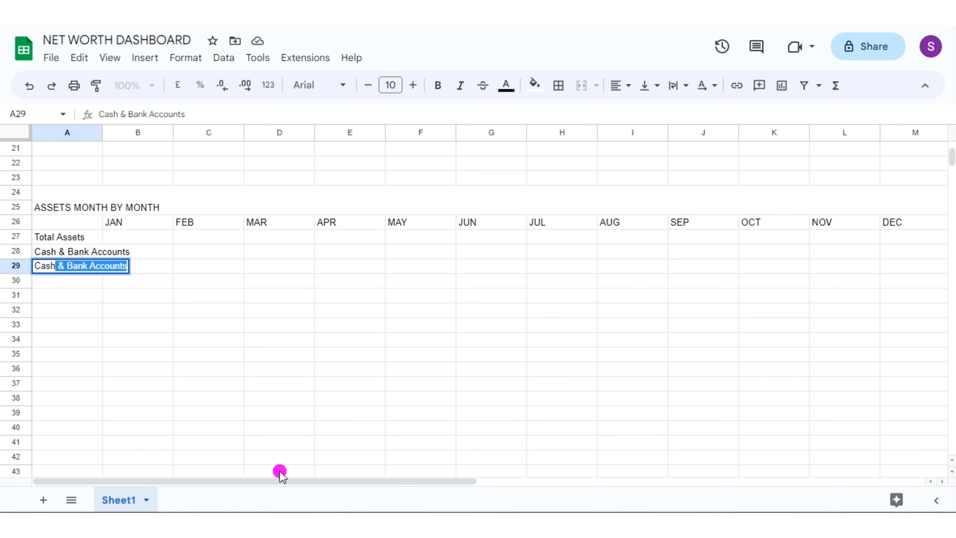
pyautogui.press('Delete')
pyautogui.press('Return')
# Add the Checking Account, Savings Account and Money Market Account labels below Cash
pyautogui.write('Chec')
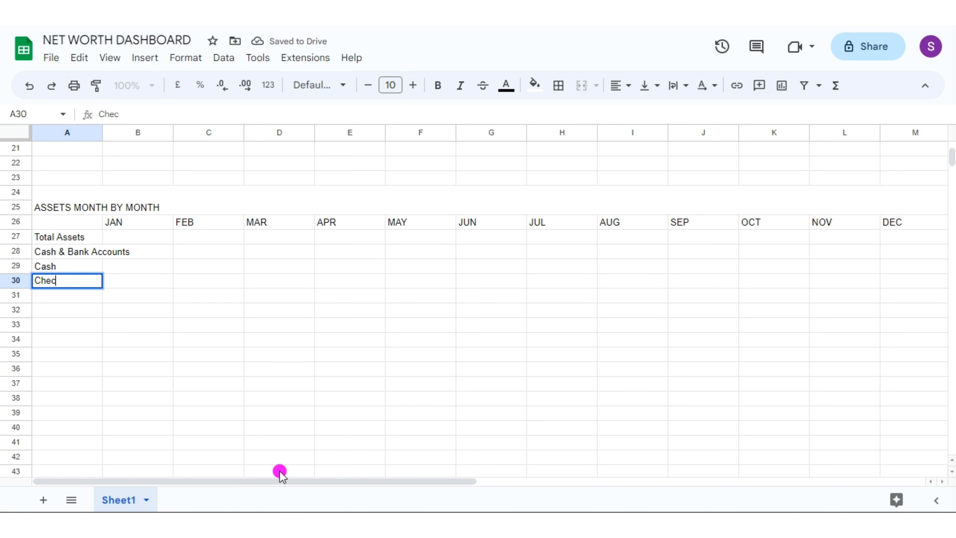
pyautogui.write('king Account')
pyautogui.press('Return')
pyautogui.write('Sa')
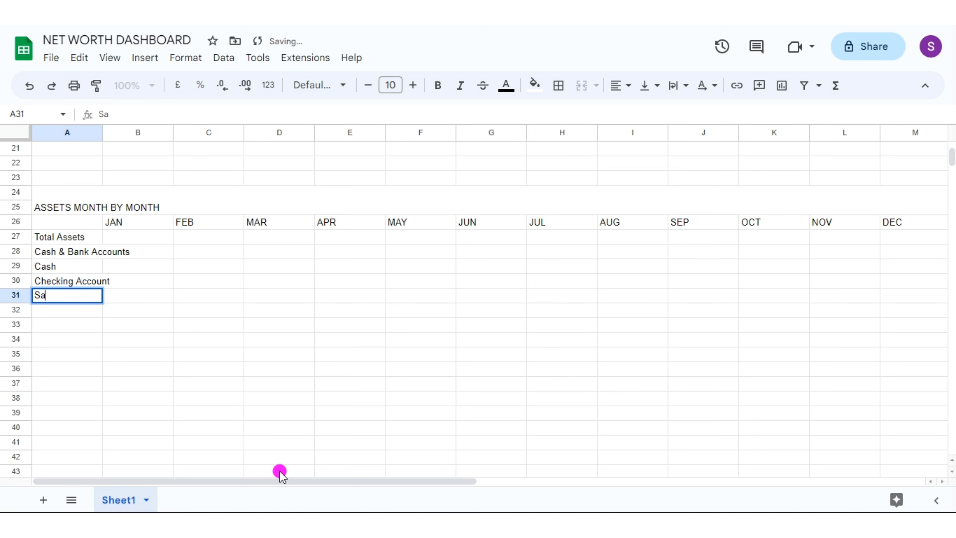
pyautogui.write('vings Account')
pyautogui.press('Return')
pyautogui.write('Mone')
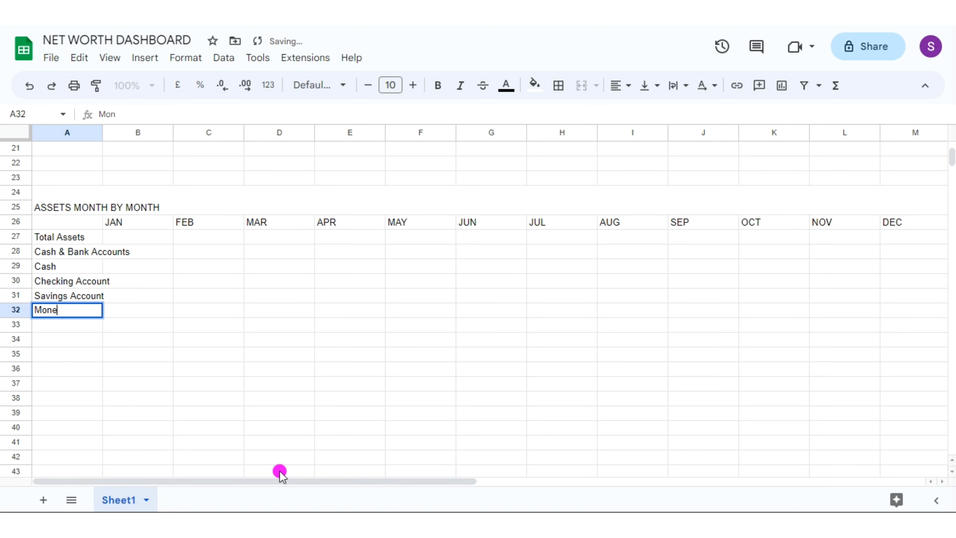
pyautogui.write('y Market Account')
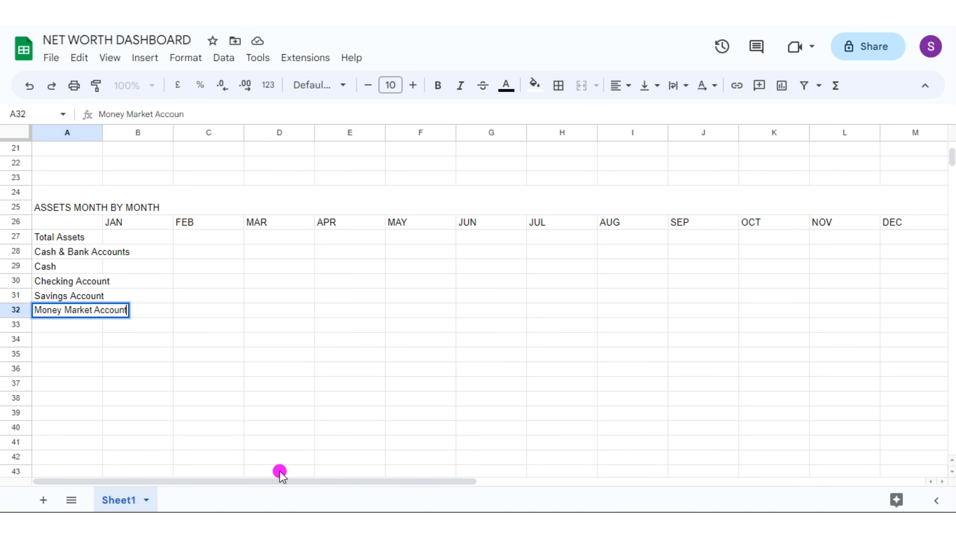
pyautogui.press('Return')
pyautogui.click(156, 269)
# Fill Cash (12000, 15000…) and Checking (10000, 12000…) monthly values through DEC
pyautogui.write('12')
pyautogui.press('Tab')
pyautogui.write('15000')
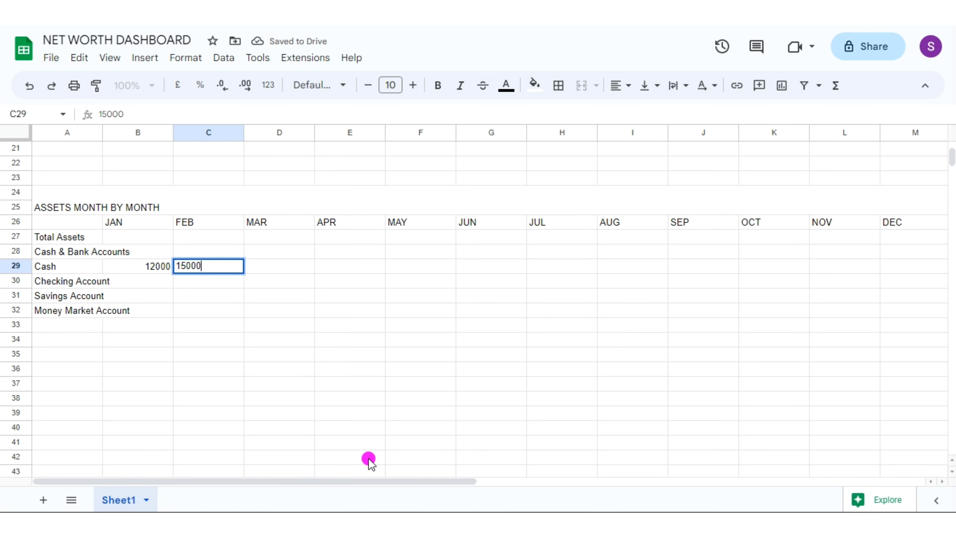
pyautogui.moveTo(143, 266)
pyautogui.mouseDown()
pyautogui.moveTo(230, 266)
pyautogui.moveTo(749, 354)
pyautogui.mouseUp()
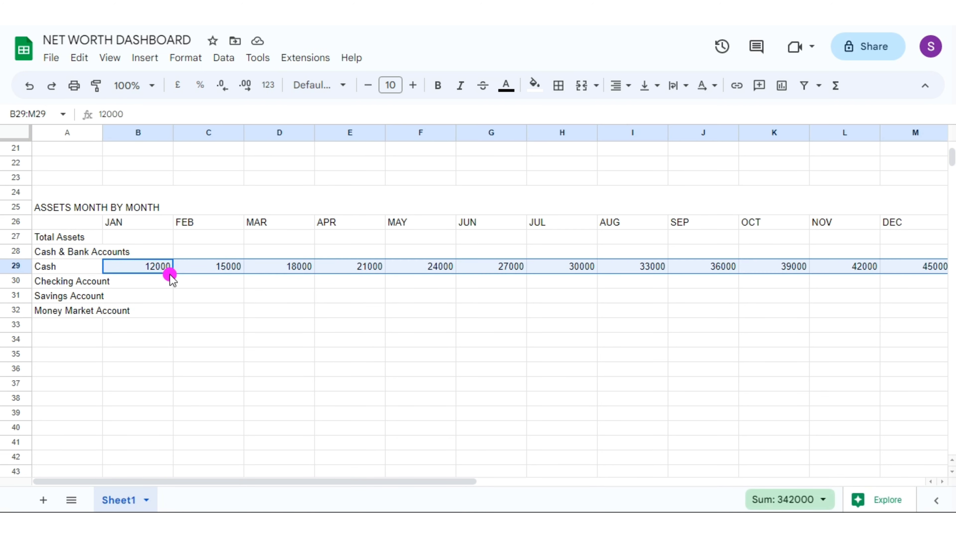
pyautogui.click(162, 281)
pyautogui.write('10000')
pyautogui.press('Tab')
pyautogui.write('12000')
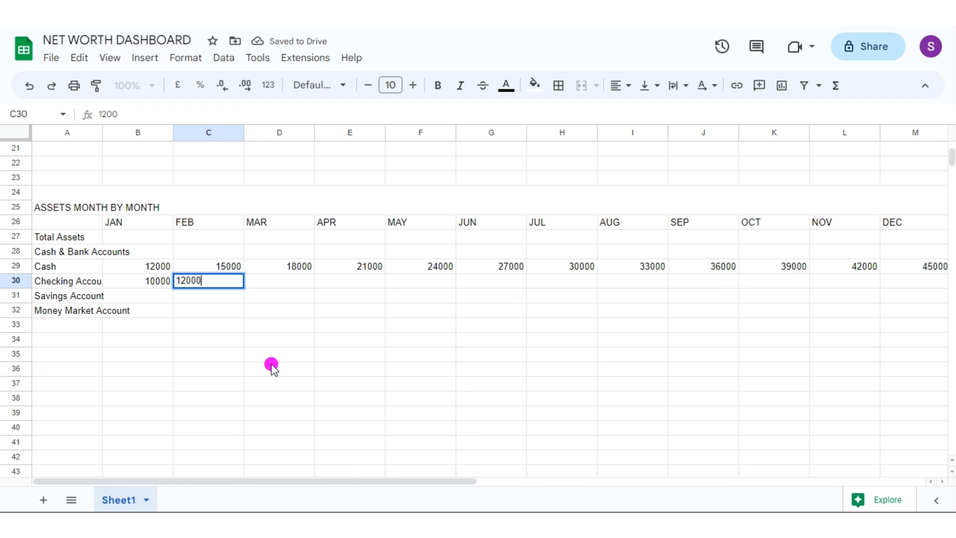
pyautogui.moveTo(151, 281); pyautogui.dragTo(922, 280)
# Fill Savings (20000, 22000…) and Money Market (15000, 16000…) monthly values through DEC
pyautogui.press('Down')
pyautogui.write('20000')
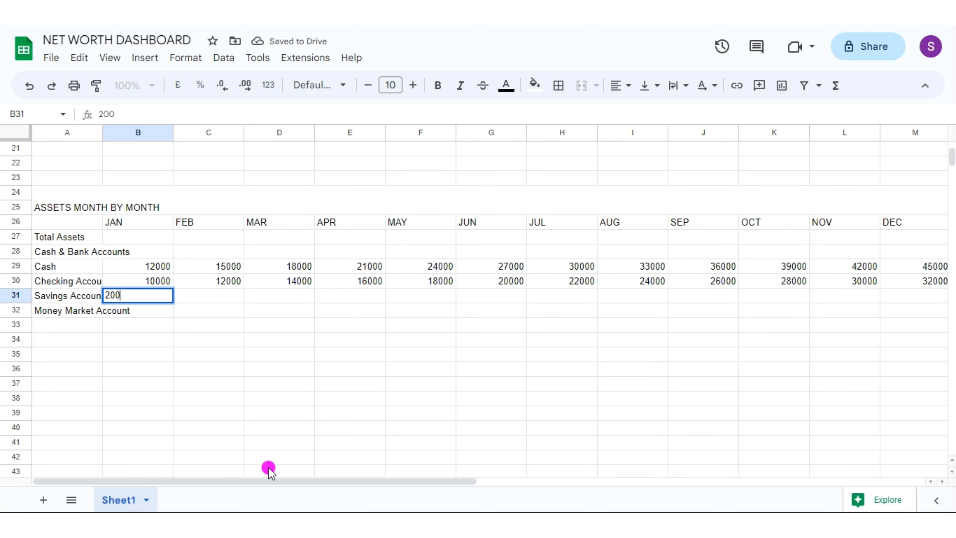
pyautogui.press('Tab')
pyautogui.write('220')
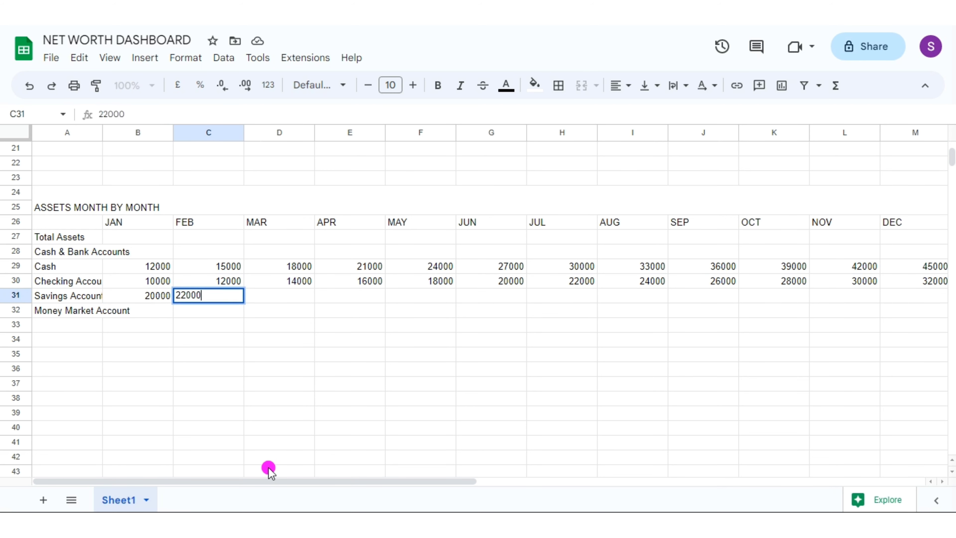
pyautogui.moveTo(151, 295); pyautogui.dragTo(904, 295)
pyautogui.click(160, 312)
pyautogui.write('15000')
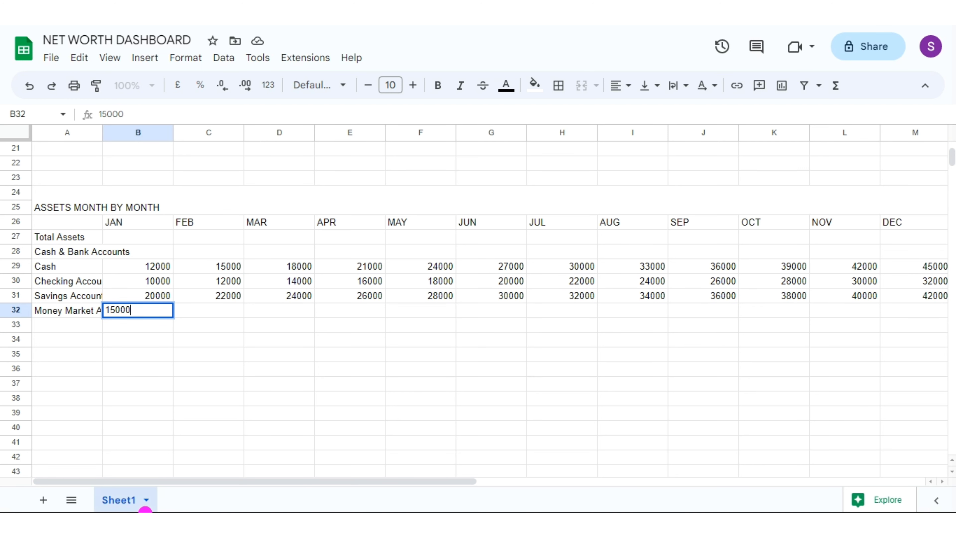
pyautogui.press('Tab')
pyautogui.write('16000')
pyautogui.moveTo(151, 311); pyautogui.dragTo(903, 319)
pyautogui.click(77, 356)
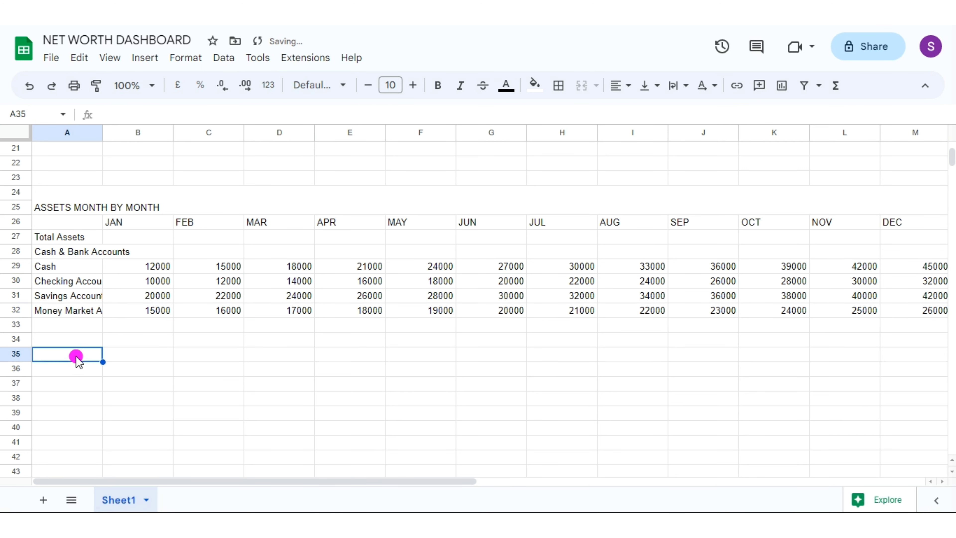
pyautogui.scroll(-2, 953, 476)
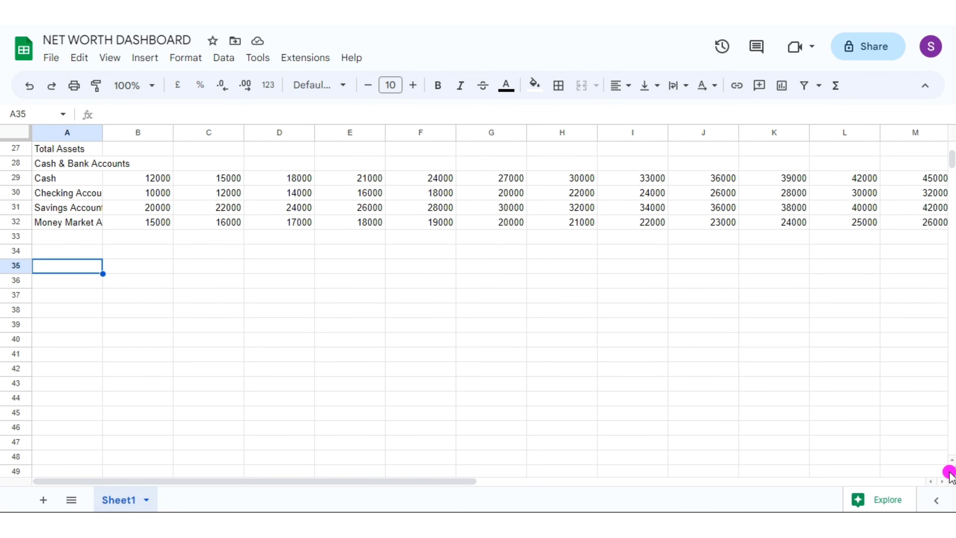
# List Investmets, Stocks, Bonds, Real Estate, Exchange- Traded Funds and Mutual Funds from A40
pyautogui.click(45, 339)
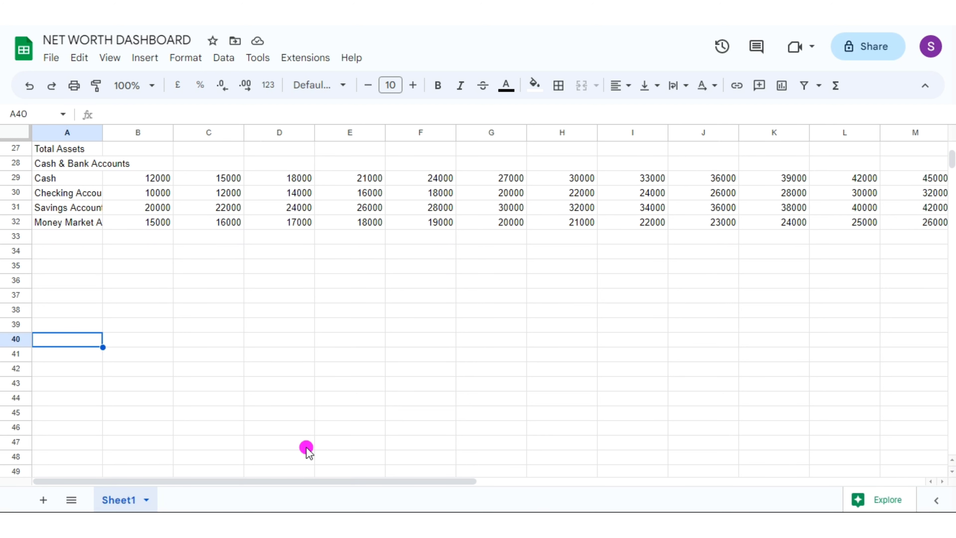
pyautogui.write('Investmets')
pyautogui.press('Return')
pyautogui.write('Stock')
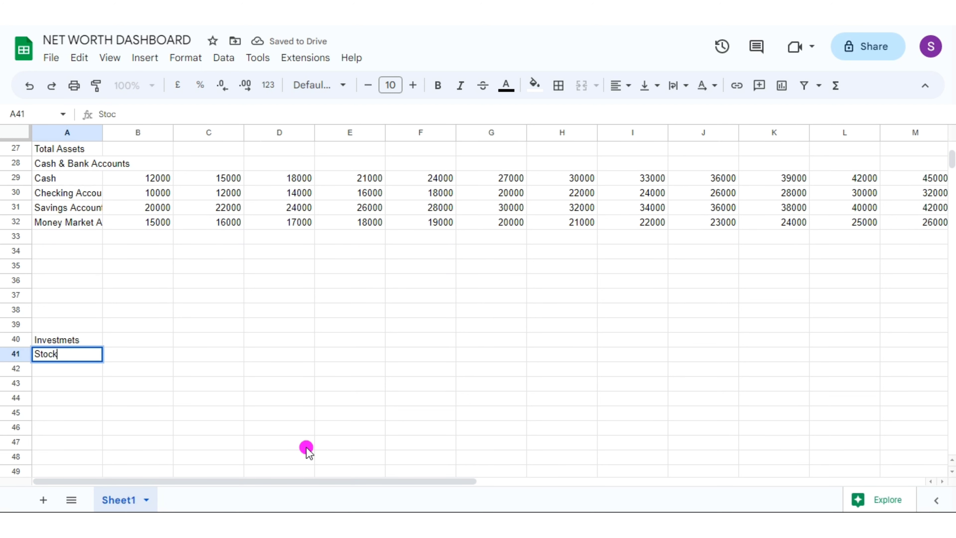
pyautogui.write('s')
pyautogui.press('Return')
pyautogui.write('Bonds')
pyautogui.press('Return')
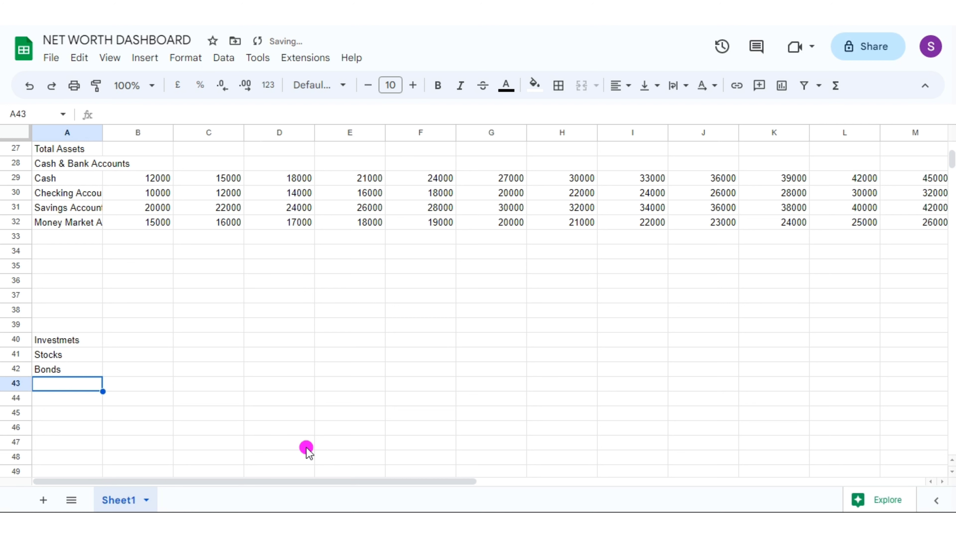
pyautogui.write('Real Estate')
pyautogui.press('Return')
pyautogui.write('Exchange- Traded Funds')
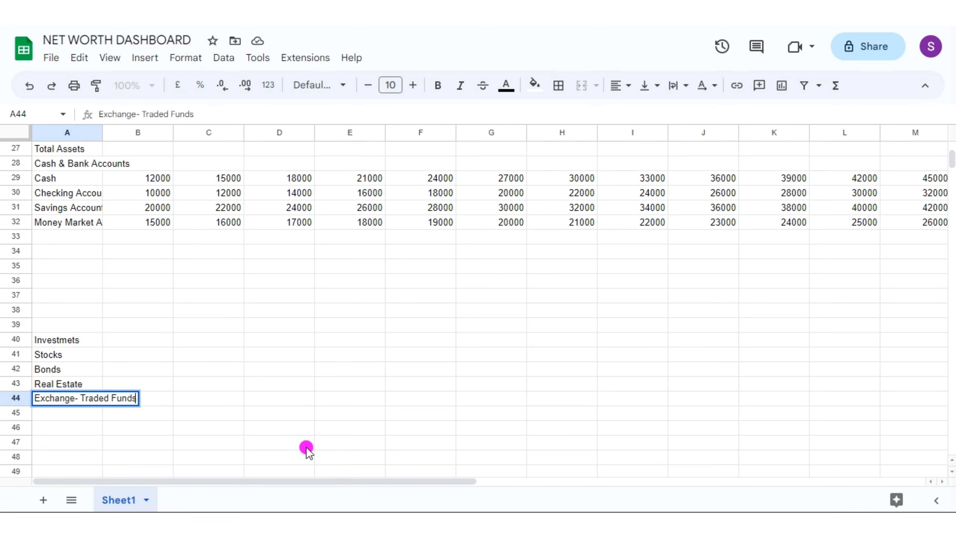
pyautogui.press('Return')
pyautogui.write('Mutual Fund')
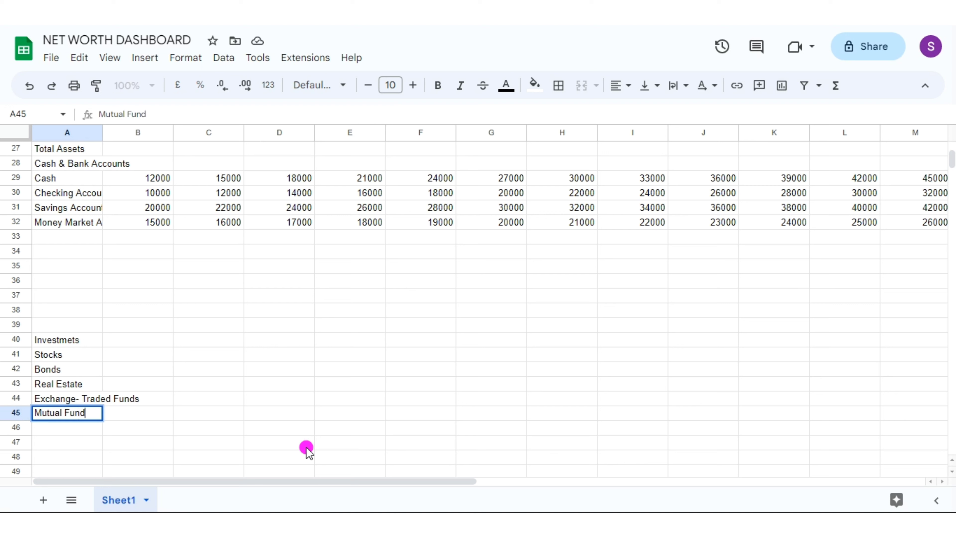
pyautogui.write('s')
pyautogui.press('Return')
# Enter Stocks 50000/55000 and Bonds 30000/32000 and extend them to column M
pyautogui.click(142, 357)
pyautogui.write('50000')
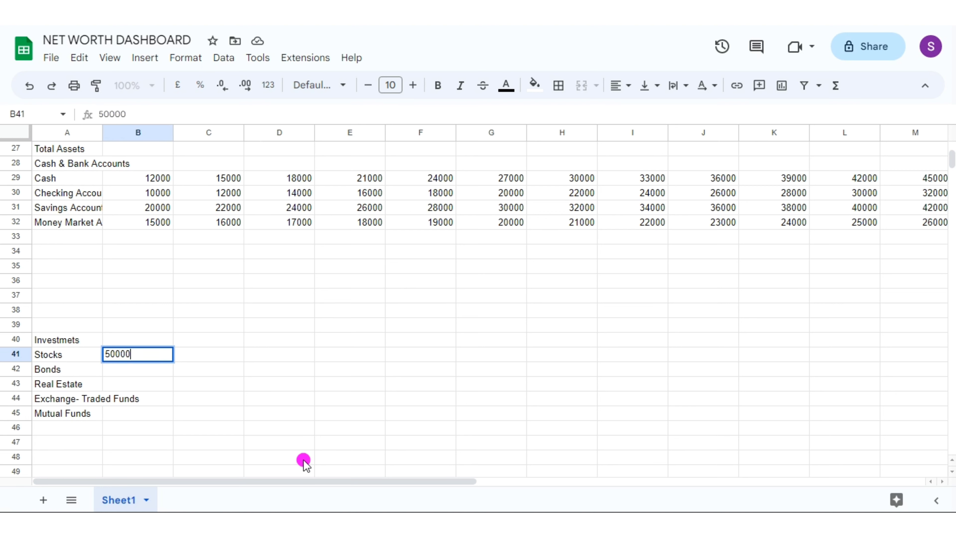
pyautogui.press('Tab')
pyautogui.write('55000')
pyautogui.hotkey('shift', 'Left')
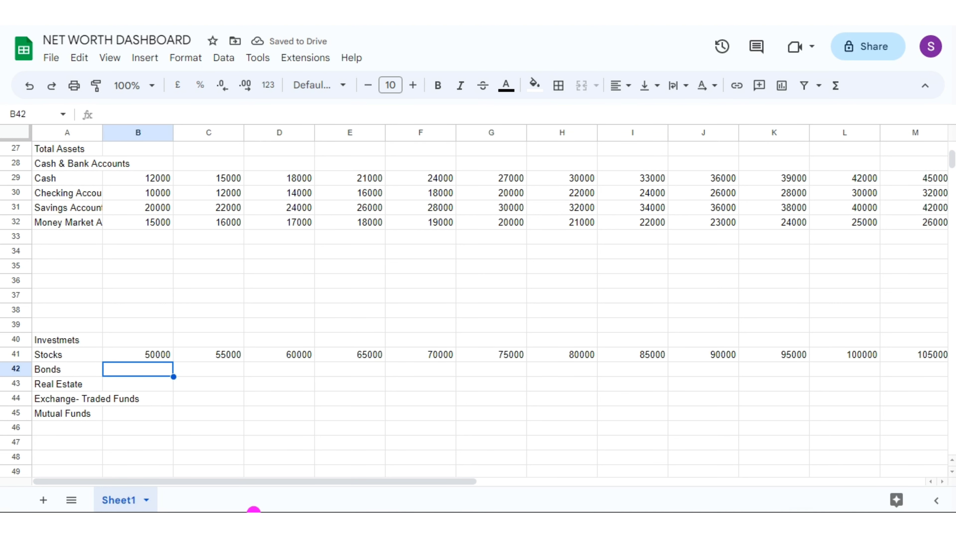
pyautogui.write('30000')
pyautogui.press('Tab')
pyautogui.write('32000')
pyautogui.hotkey('shift', 'Left')
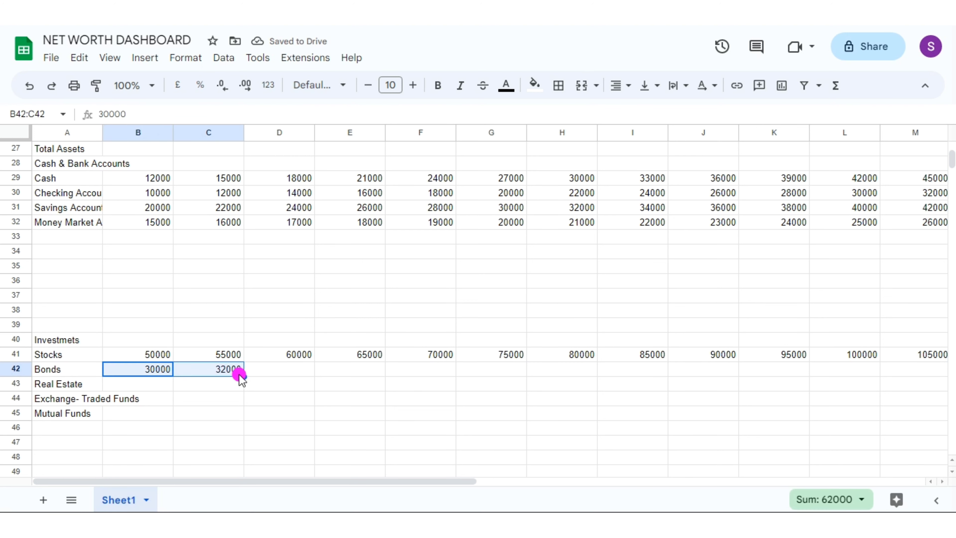
pyautogui.moveTo(173, 376); pyautogui.dragTo(898, 373)
# Enter Real Estate 25000/26000 and ETFs 40000/42000 and extend them to column M
pyautogui.press('Down')
pyautogui.write('25000')
pyautogui.press('Tab')
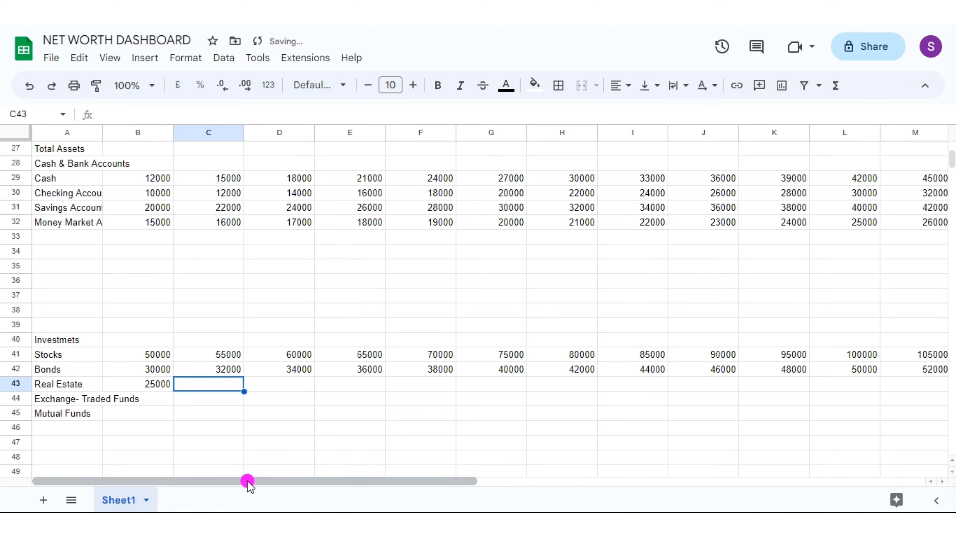
pyautogui.write('26000')
pyautogui.hotkey('shift', 'Left')
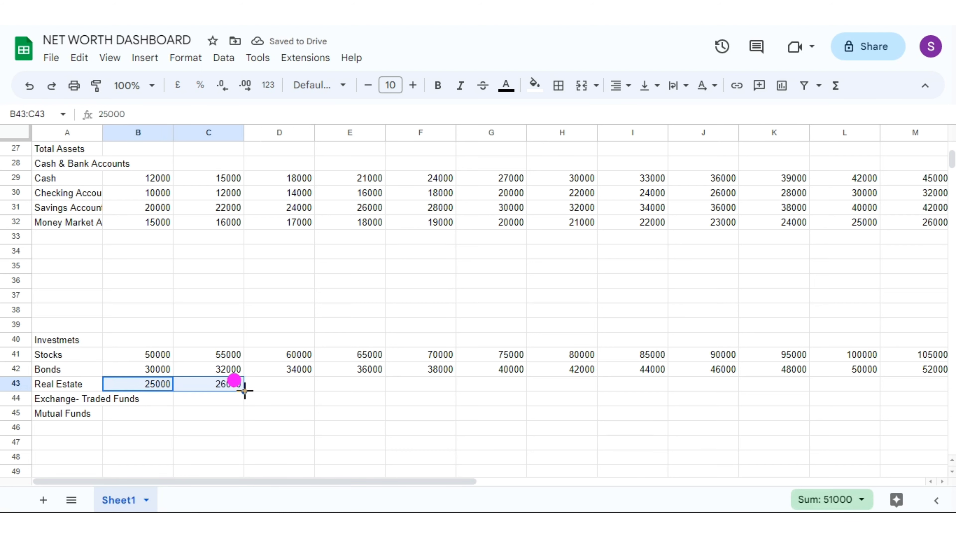
pyautogui.moveTo(244, 391); pyautogui.dragTo(911, 388)
pyautogui.press('Down')
pyautogui.write('40000')
pyautogui.press('Tab')
pyautogui.write('420')
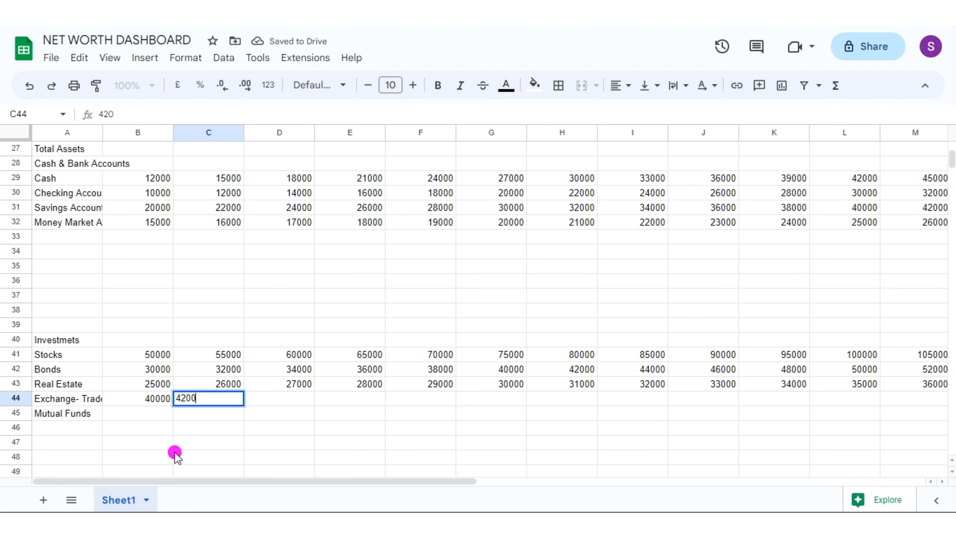
pyautogui.write('00')
pyautogui.hotkey('shift', 'Left')
pyautogui.moveTo(245, 406); pyautogui.dragTo(911, 399)
# Enter Mutual Funds 45000/48000 and fill the row across to column M
pyautogui.press('Down')
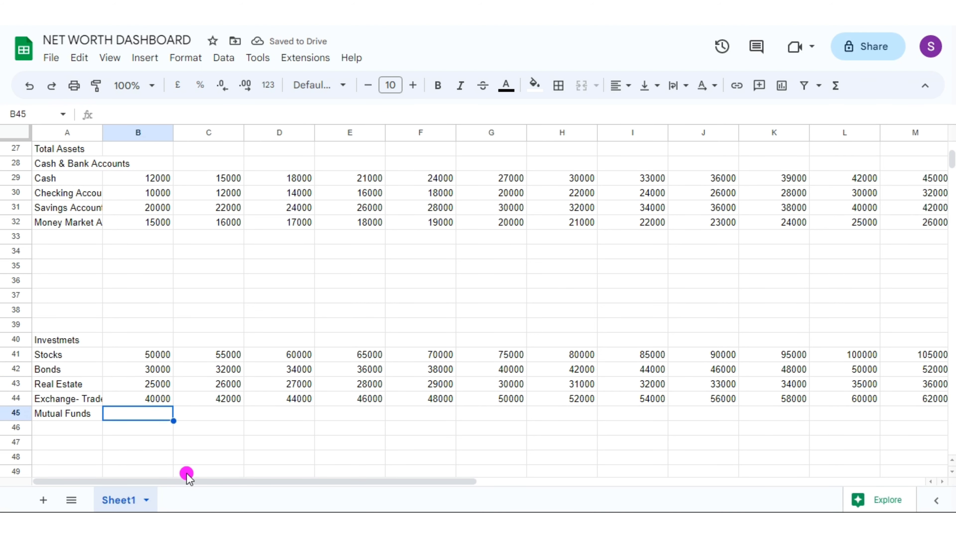
pyautogui.write('45000')
pyautogui.press('Tab')
pyautogui.write('48000')
pyautogui.press('Tab')
pyautogui.hotkey('shift', 'Left')
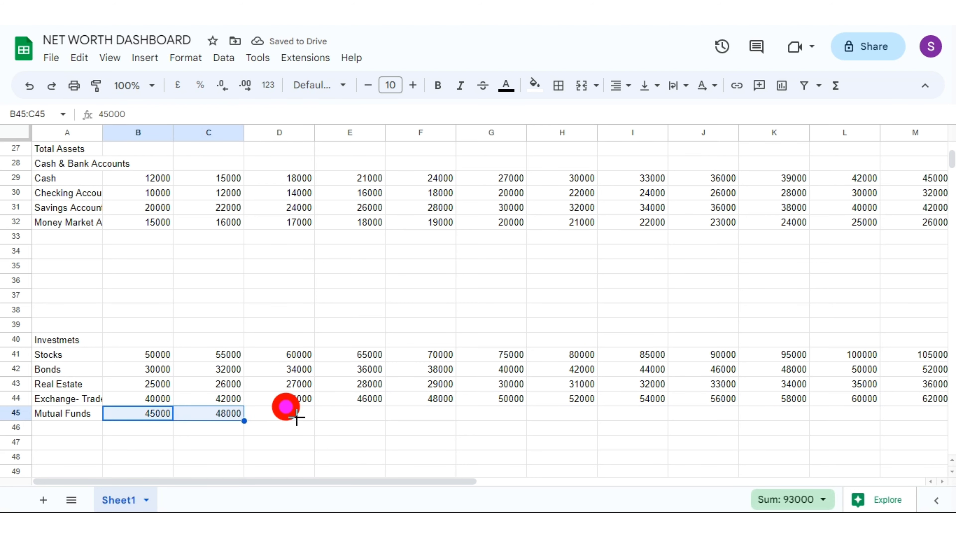
pyautogui.moveTo(244, 420); pyautogui.dragTo(911, 415)
pyautogui.click(79, 428)
pyautogui.scroll(-5, 915, 473)
pyautogui.scroll(-1, 952, 471)
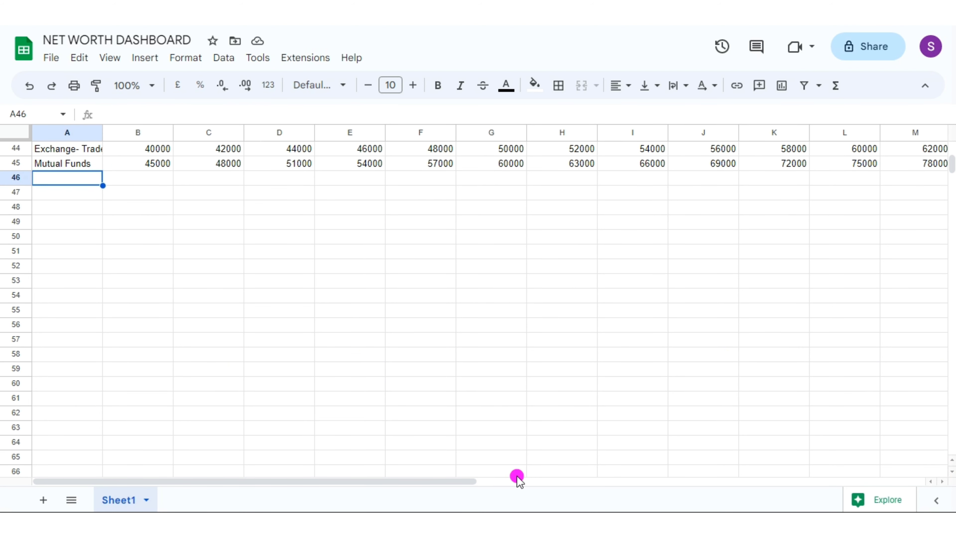
# Add the merged LIABILITIES MONTH BY MONTH heading with JAN–DEC month headers below it
pyautogui.moveTo(43, 265); pyautogui.dragTo(926, 282)
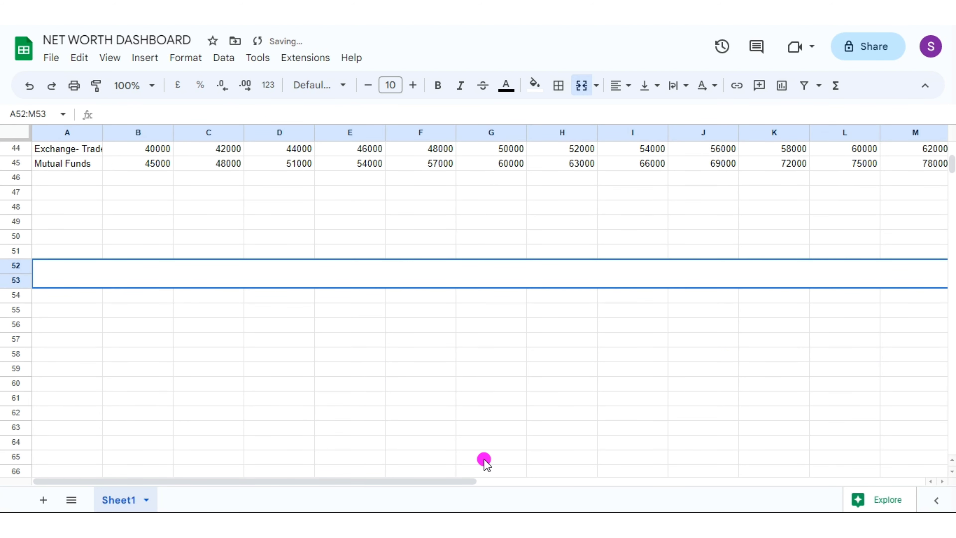
pyautogui.write('LIABILITIES MONTH BY MONTH')
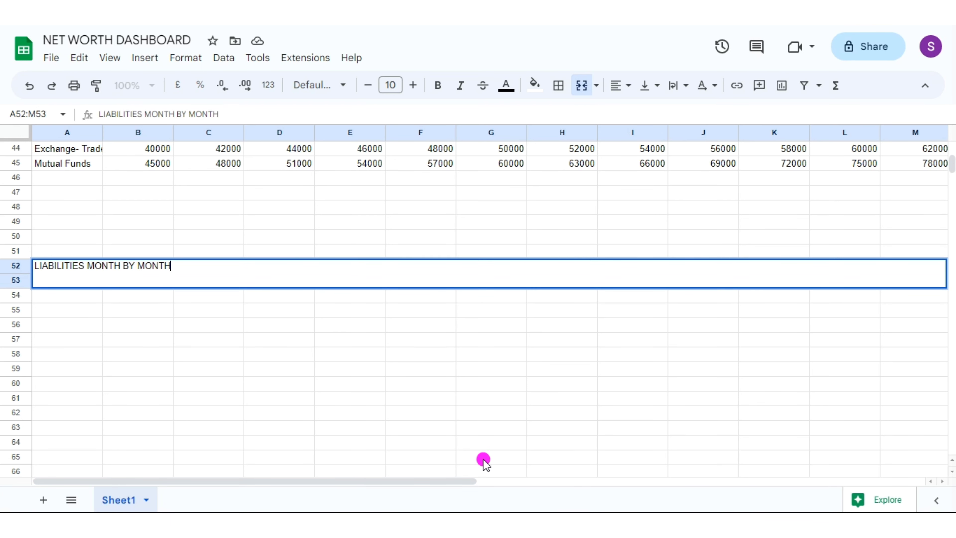
pyautogui.press('Return')
pyautogui.write('JAN')
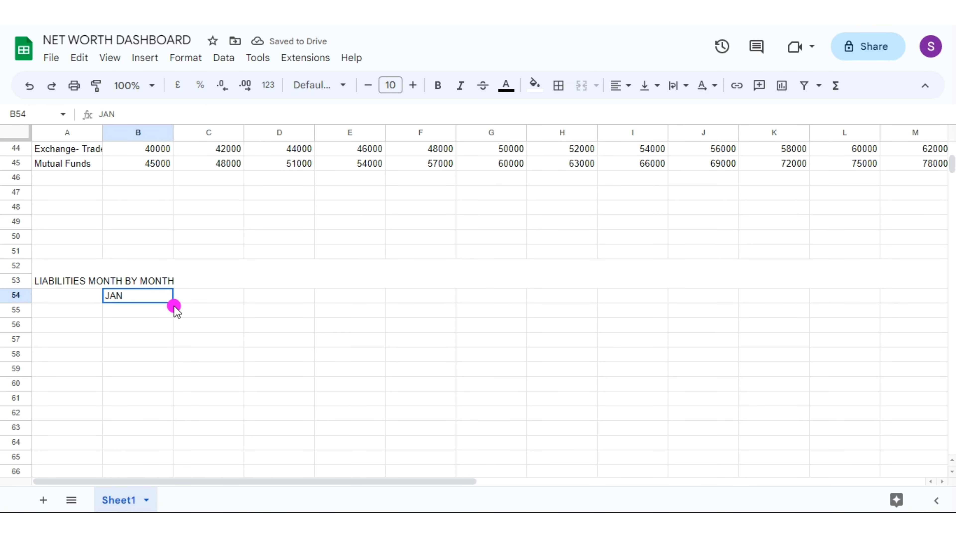
pyautogui.moveTo(174, 303); pyautogui.dragTo(915, 296)
# Label rows Total Liabilities, Credit Cards, Chase Sapphire, American Express and Discover from A55
pyautogui.click(77, 310)
pyautogui.write('Total')
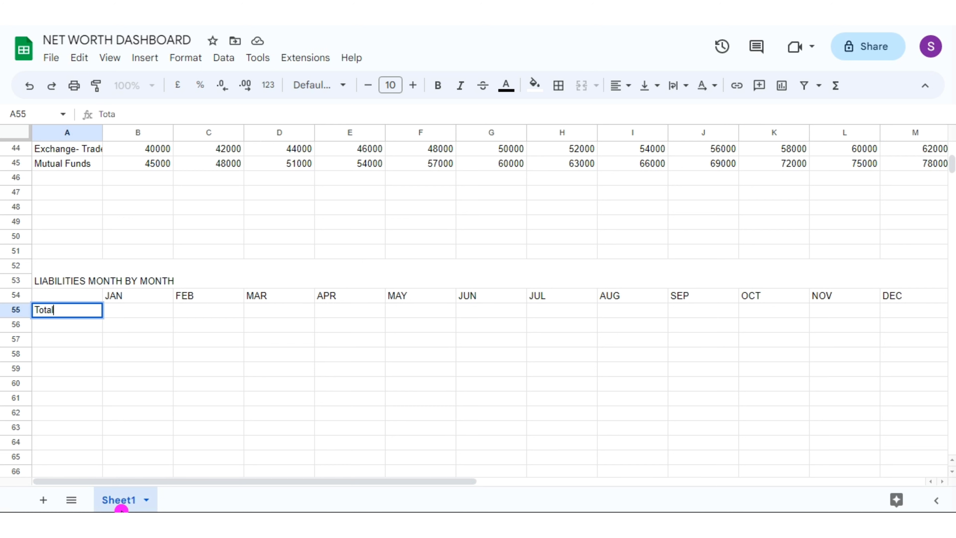
pyautogui.write('es')
pyautogui.press('Return')
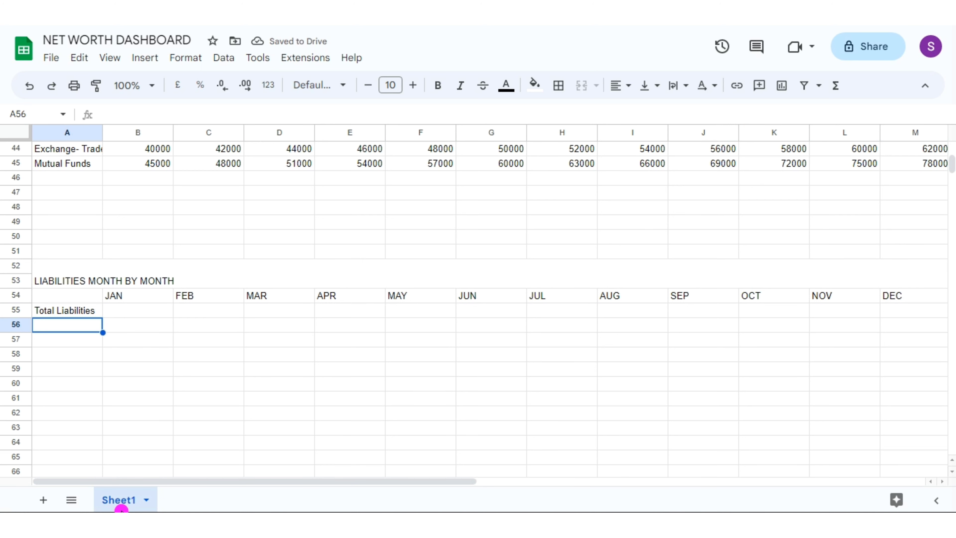
pyautogui.write('Credit Cards')
pyautogui.press('Return')
pyautogui.write('C')
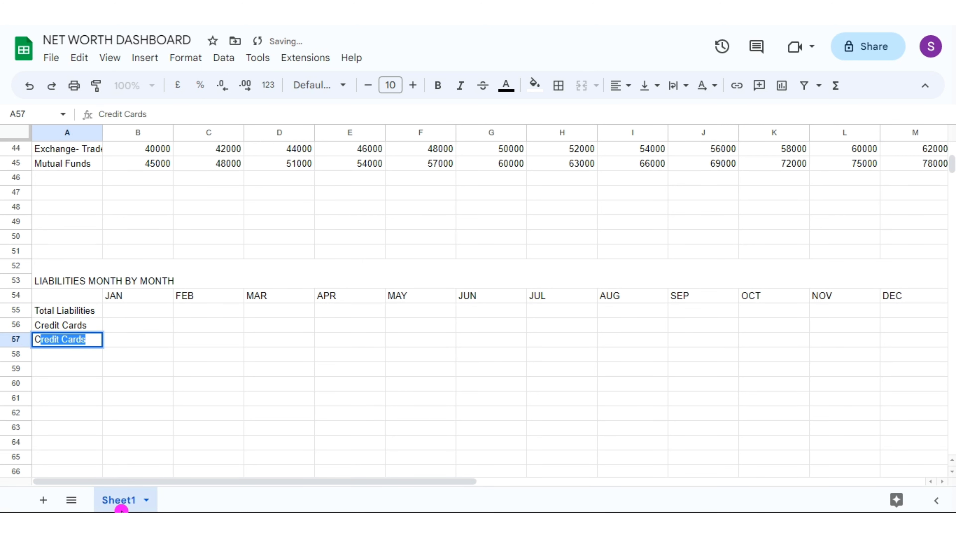
pyautogui.write('hase Sapphire')
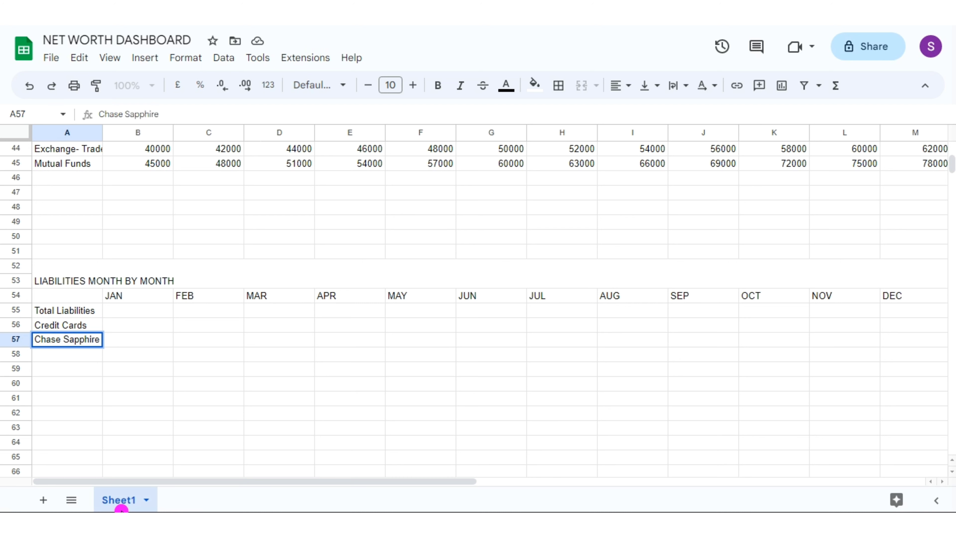
pyautogui.press('Return')
pyautogui.write('American Express')
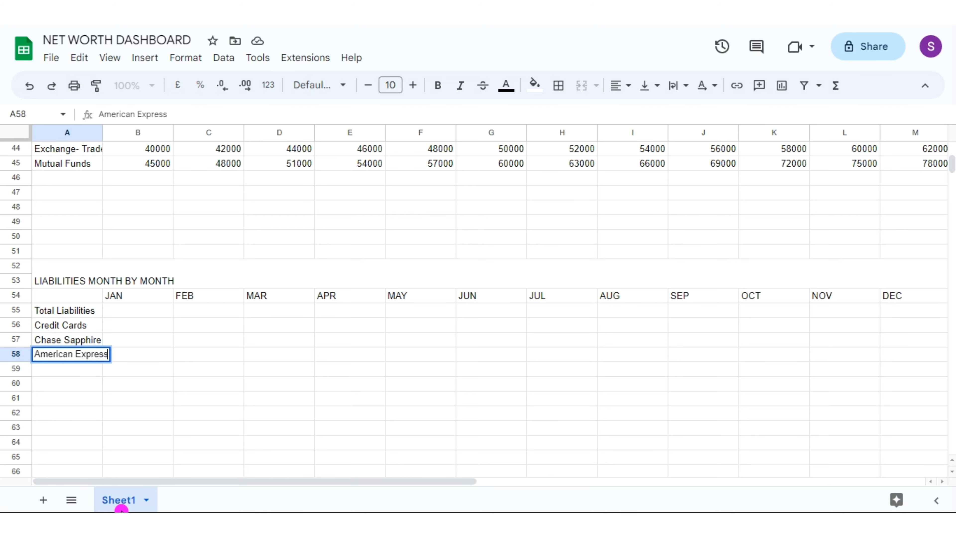
pyautogui.press('Return')
pyautogui.write('Discov')
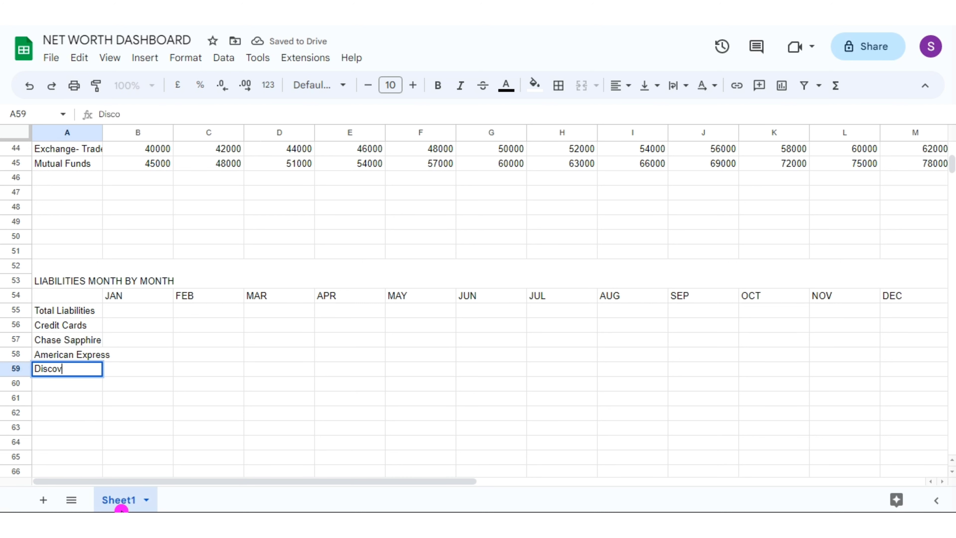
pyautogui.write('er')
pyautogui.press('Return')
# Enter Chase Sapphire 5000, American Express 4000 and Discover 3000, filled across every month
pyautogui.click(149, 340)
pyautogui.write('5000')
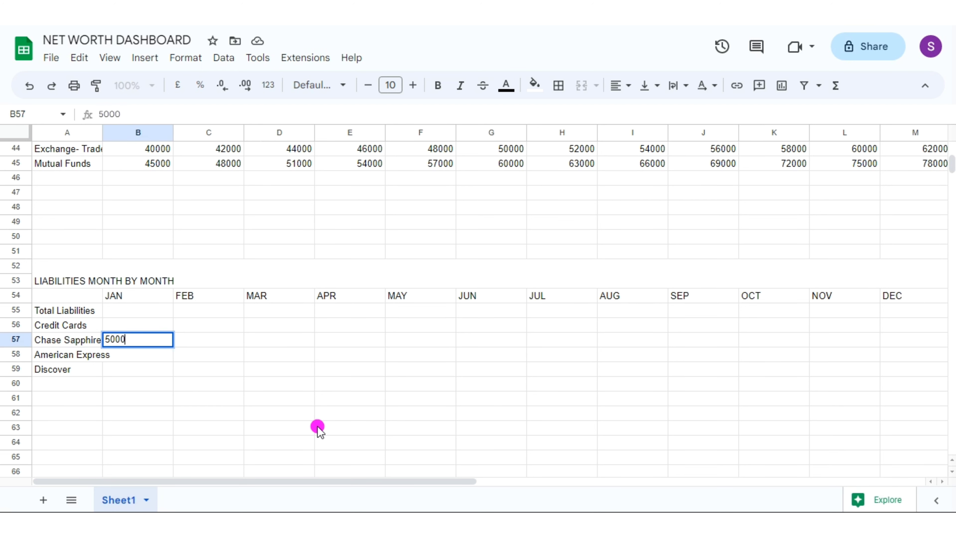
pyautogui.press('Return')
pyautogui.write('4000')
pyautogui.press('Return')
pyautogui.write('3000')
pyautogui.press('Return')
pyautogui.moveTo(173, 346)
pyautogui.mouseDown()
pyautogui.moveTo(942, 339)
pyautogui.moveTo(934, 359)
pyautogui.mouseUp()
pyautogui.click(165, 359)
pyautogui.click(158, 369)
pyautogui.click(138, 412)
pyautogui.scroll(-4, 953, 471)
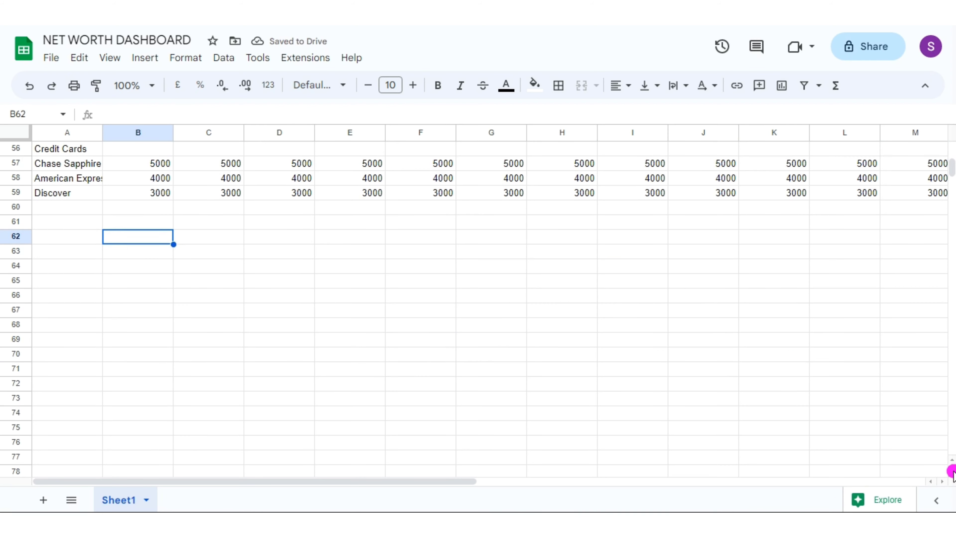
pyautogui.scroll(-1, 952, 471)
pyautogui.click(68, 296)
# Add the Debts & Loans heading with Mortgage, Auto Loan, Student Loan, Personaal Loan and Business Loan rows
pyautogui.write('Debts & Loans')
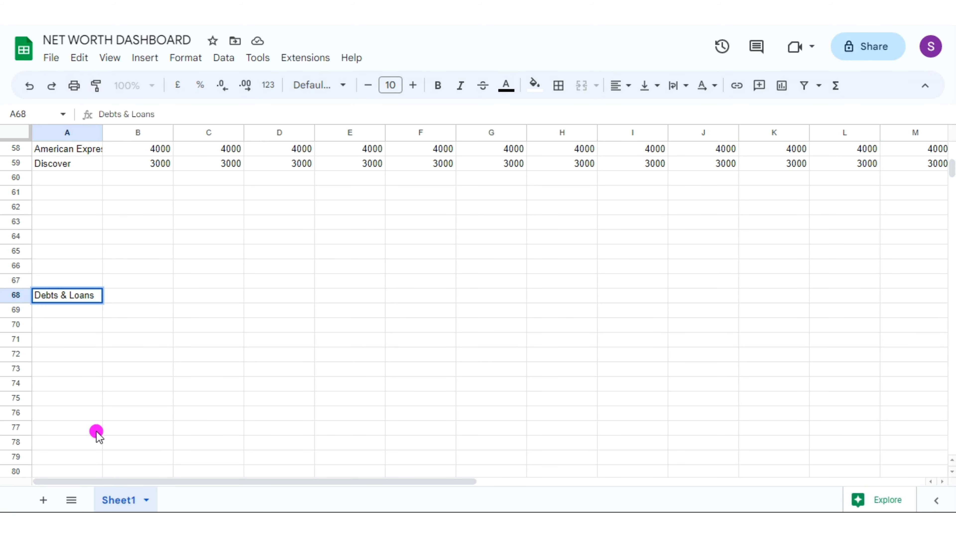
pyautogui.press('Return')
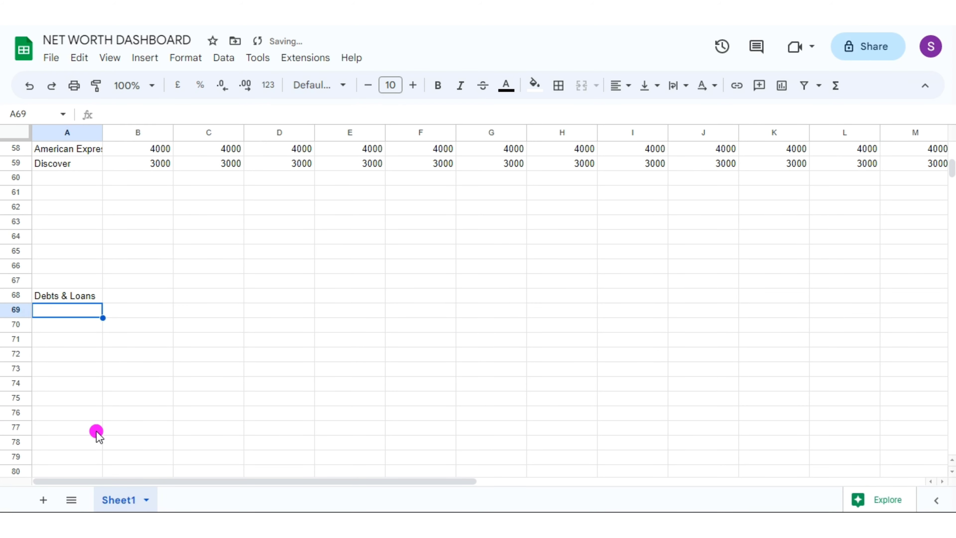
pyautogui.write('Mortgage')
pyautogui.press('Return')
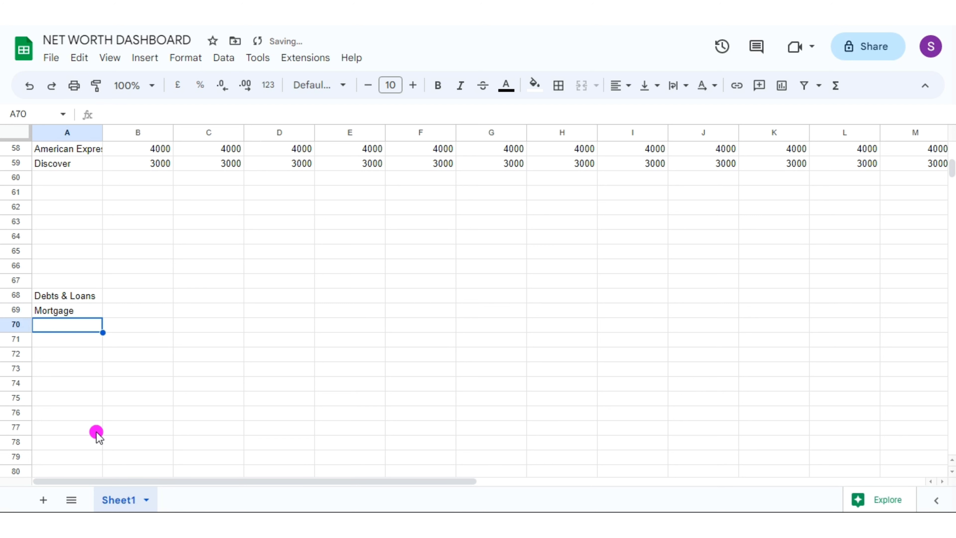
pyautogui.write('Auto Loan')
pyautogui.press('Return')
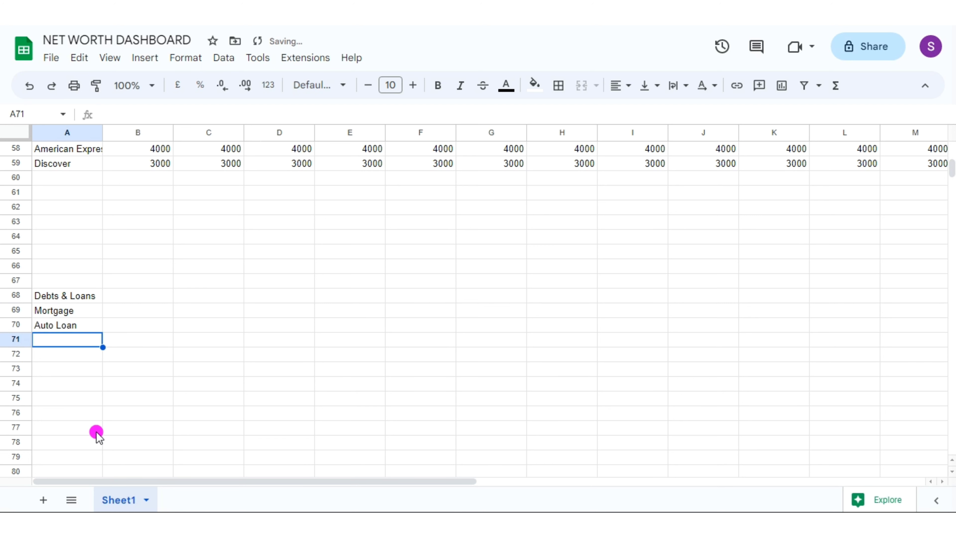
pyautogui.write('Student Loan')
pyautogui.press('Return')
pyautogui.write('Personaa')
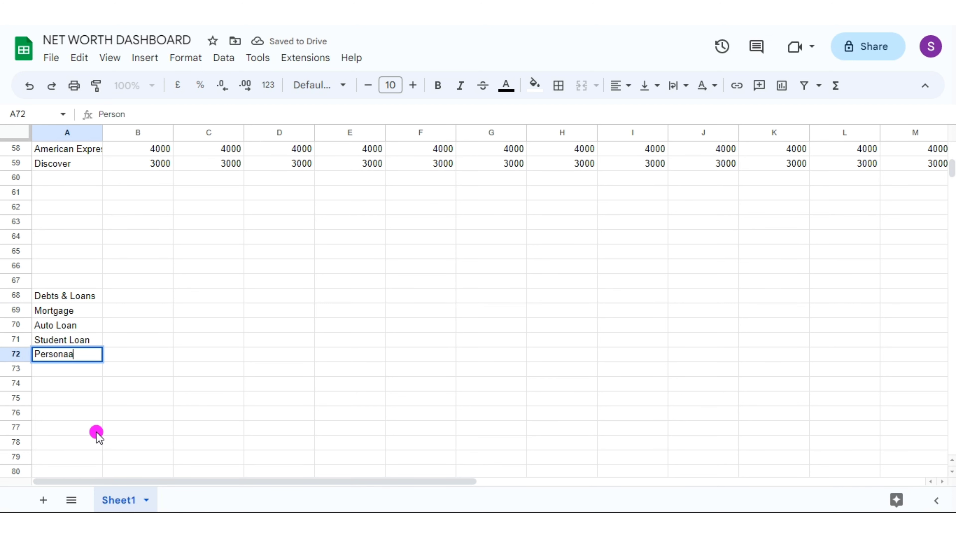
pyautogui.write('l Loan')
pyautogui.press('Return')
pyautogui.write('Business')
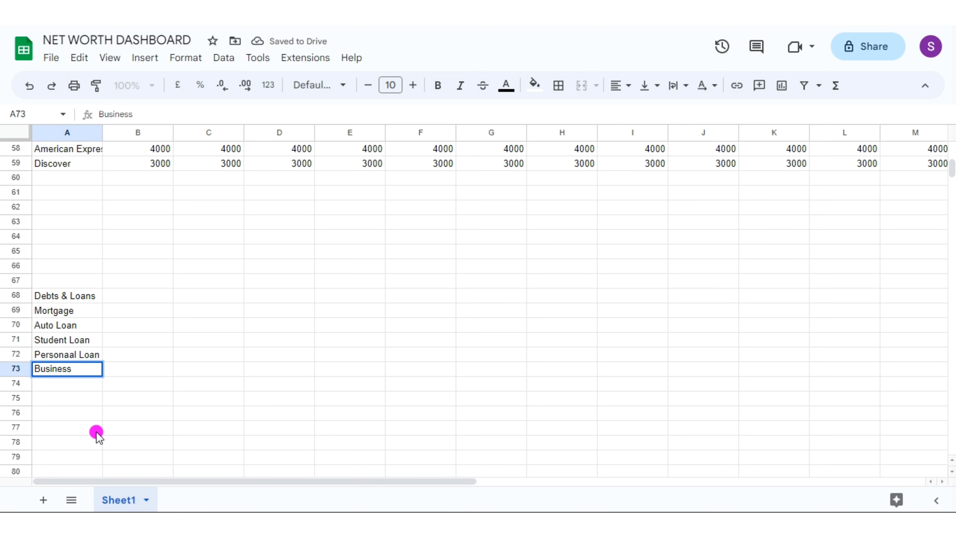
pyautogui.write(' Loan')
# Enter the first two balances: Mortgage 50000/45000, Auto Loan 20000/18000, Student Loan 65000/60000
pyautogui.click(133, 313)
pyautogui.write('500')
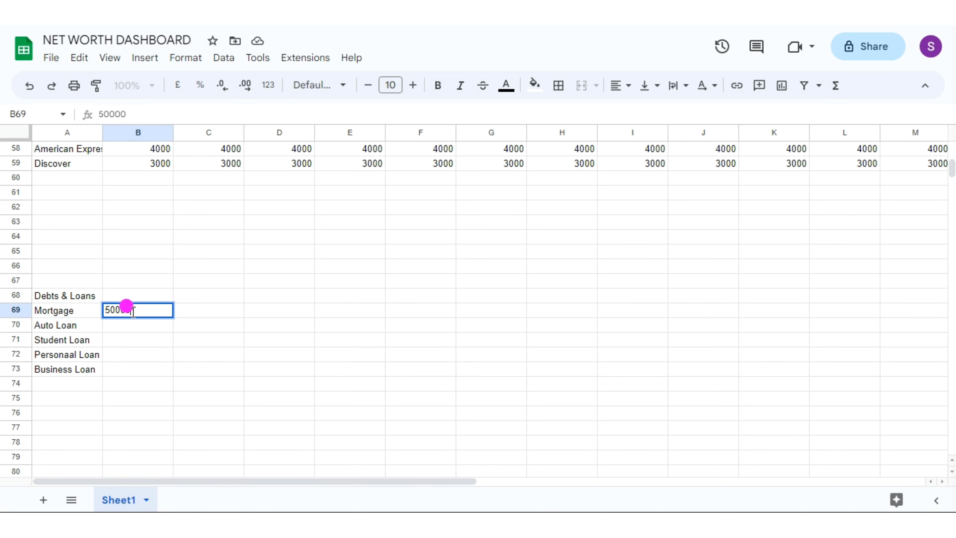
pyautogui.write('00')
pyautogui.press('Tab')
pyautogui.write('45000')
pyautogui.press('Return')
pyautogui.write('20000')
pyautogui.press('Tab')
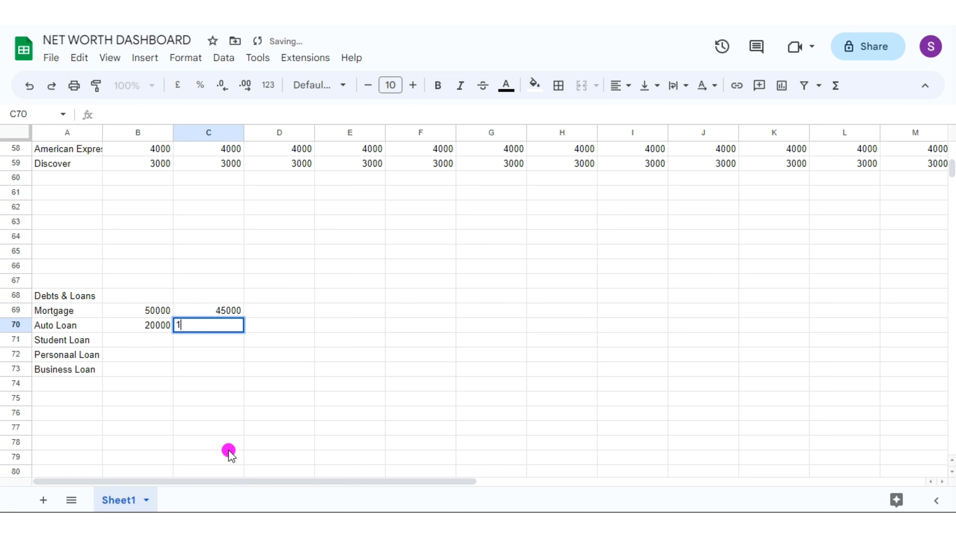
pyautogui.write('18000')
pyautogui.press('Return')
pyautogui.write('65000')
pyautogui.press('Tab')
pyautogui.write('600')
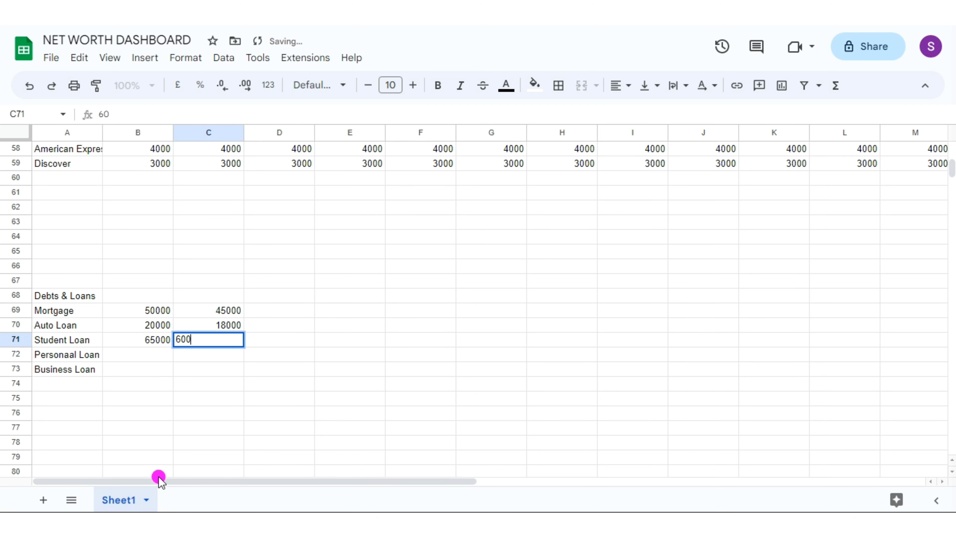
pyautogui.write('00')
pyautogui.press('Return')
# Enter Personal Loan 50000/45000 and Business Loan 25000/22000 as the first two balances
pyautogui.write('50000')
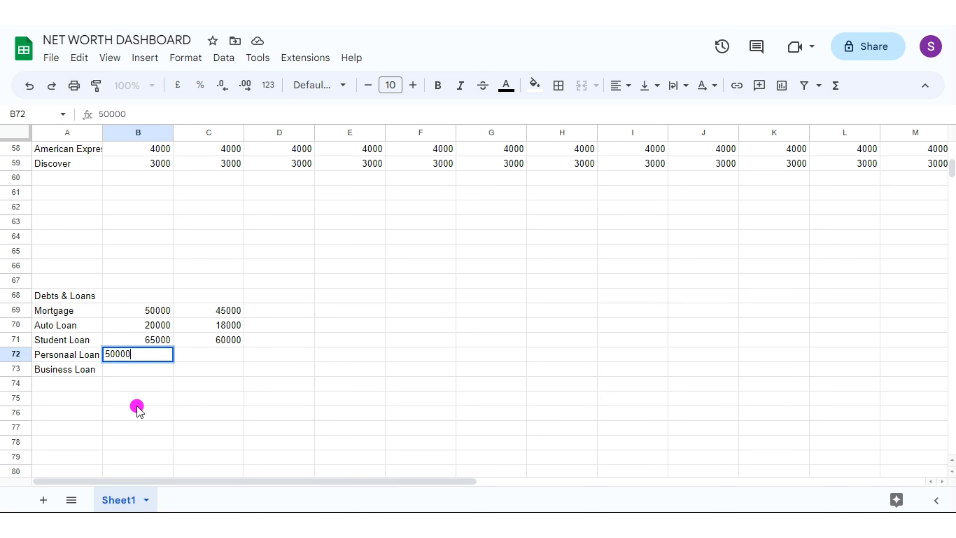
pyautogui.press('Tab')
pyautogui.write('45000')
pyautogui.press('Return')
pyautogui.write('2500')
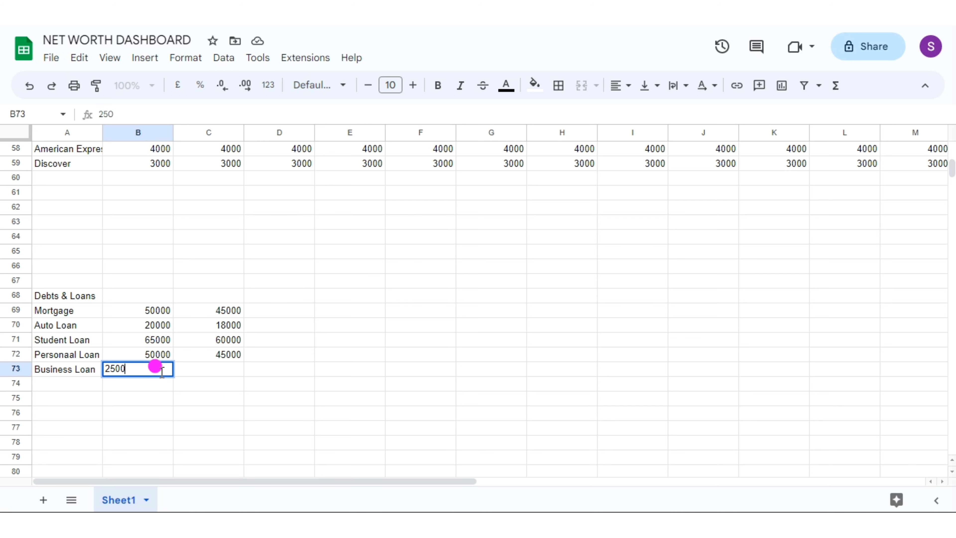
pyautogui.write('0')
pyautogui.press('Tab')
pyautogui.write('22000')
# Fill all five loan series with declining balances through column M
pyautogui.moveTo(132, 310)
pyautogui.mouseDown()
pyautogui.moveTo(915, 313)
pyautogui.moveTo(207, 325)
pyautogui.moveTo(915, 327)
pyautogui.mouseUp()
pyautogui.moveTo(132, 339); pyautogui.dragTo(915, 341)
pyautogui.moveTo(132, 355); pyautogui.dragTo(218, 358)
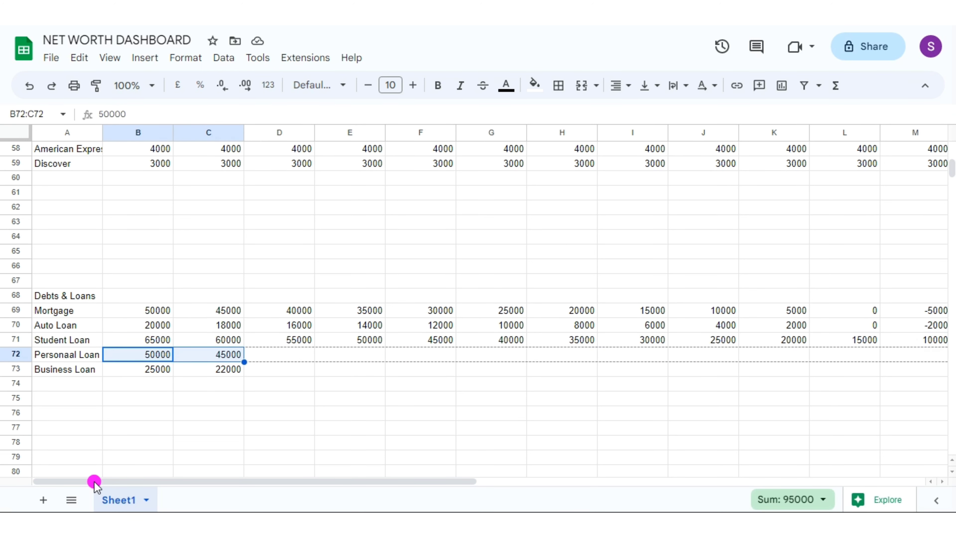
pyautogui.moveTo(132, 370); pyautogui.dragTo(915, 371)
# Replace the final Mortgage balances with 3000 and 1000, and Auto Loan with 1000 and 500
pyautogui.click(848, 313)
pyautogui.write('3000')
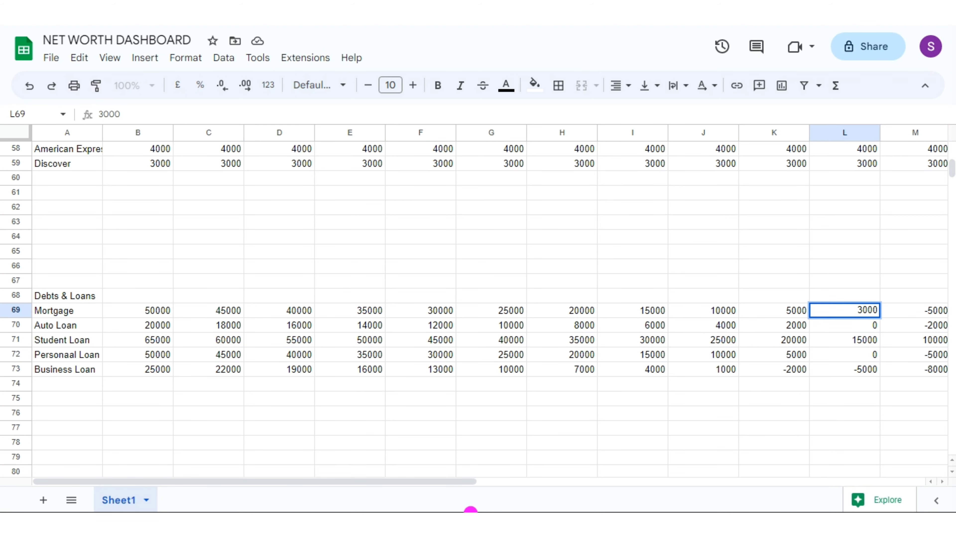
pyautogui.press('Tab')
pyautogui.write('1000')
pyautogui.click(792, 328)
pyautogui.write('1000')
pyautogui.press('Tab')
pyautogui.write('500')
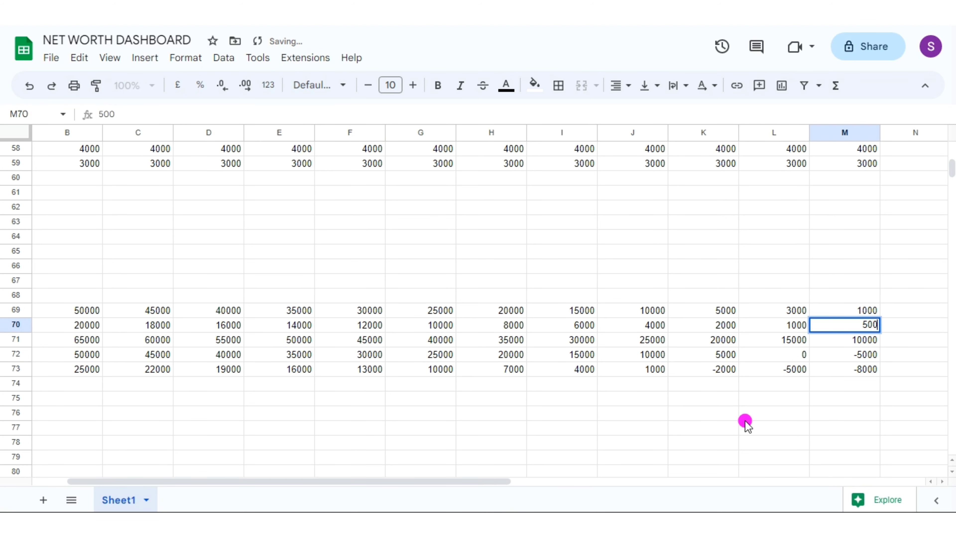
pyautogui.press('Return')
# Replace the final Personal Loan balances with 2000 and 5, and Business Loan with 500, 300, 100
pyautogui.click(796, 358)
pyautogui.write('20')
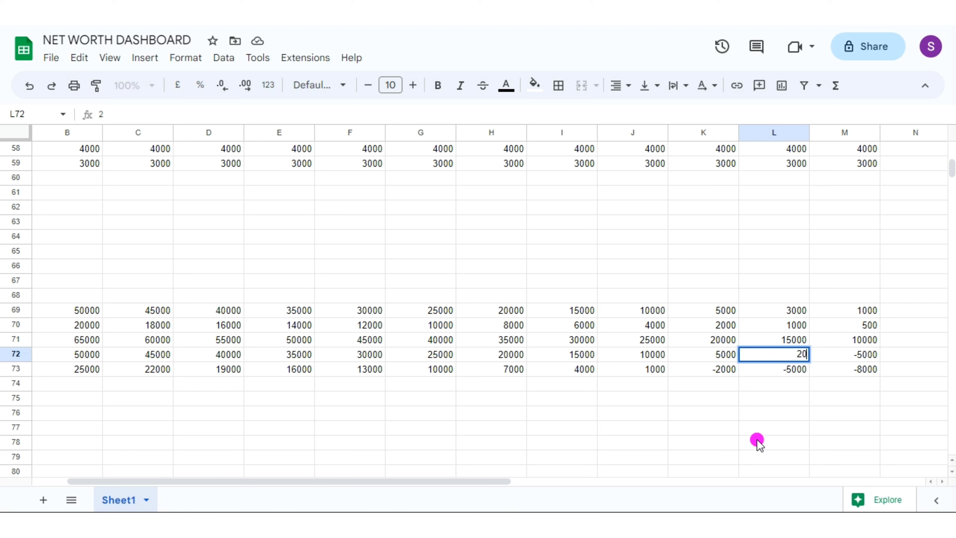
pyautogui.write('00')
pyautogui.press('Tab')
pyautogui.write('5')
pyautogui.press('Return')
pyautogui.click(640, 368)
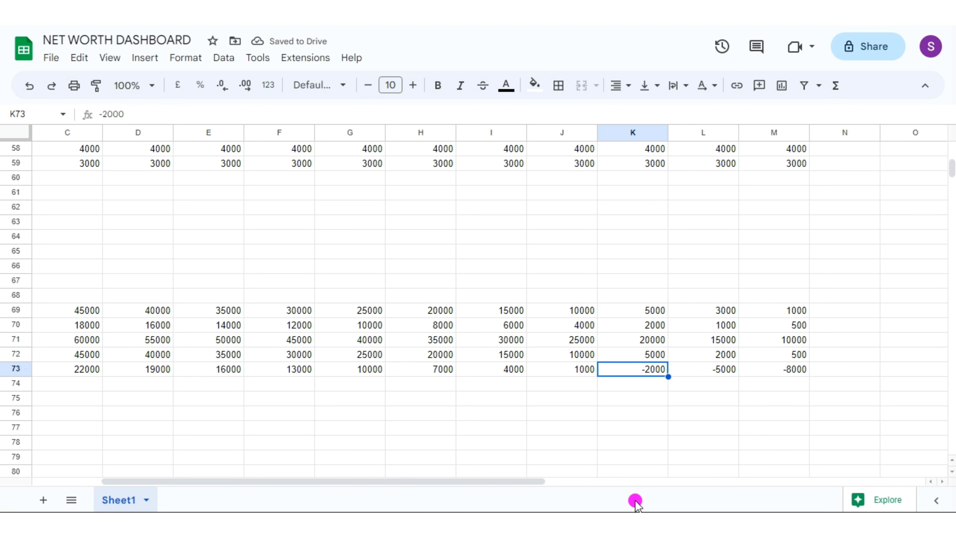
pyautogui.write('500')
pyautogui.press('Tab')
pyautogui.write('300')
pyautogui.press('Tab')
pyautogui.write('100')
pyautogui.click(371, 442)
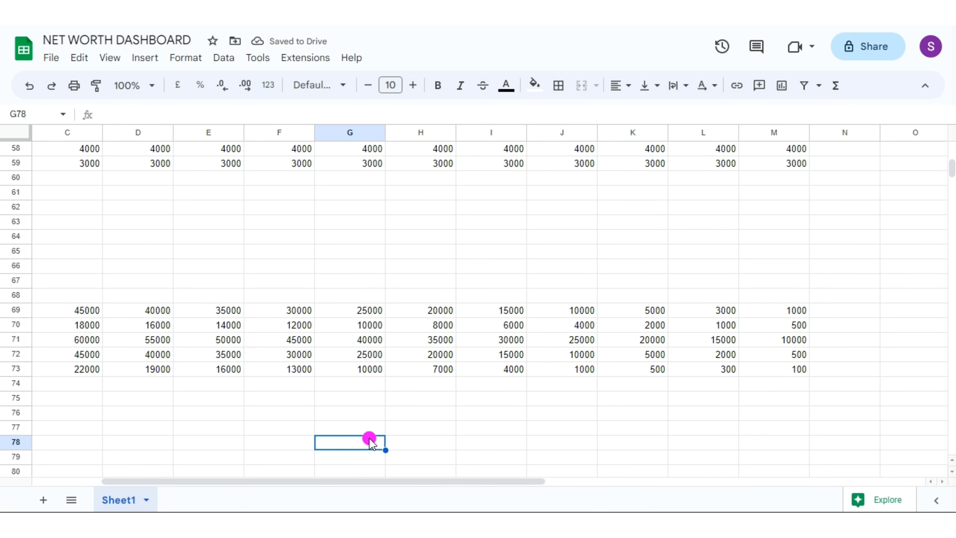
# Merge A5:C7 and A8:C8, and enter the -NET WORTH DASHBOARD- heading
pyautogui.moveTo(497, 483); pyautogui.dragTo(428, 483)
pyautogui.moveTo(951, 170); pyautogui.dragTo(951, 148)
pyautogui.moveTo(47, 207); pyautogui.dragTo(199, 238)
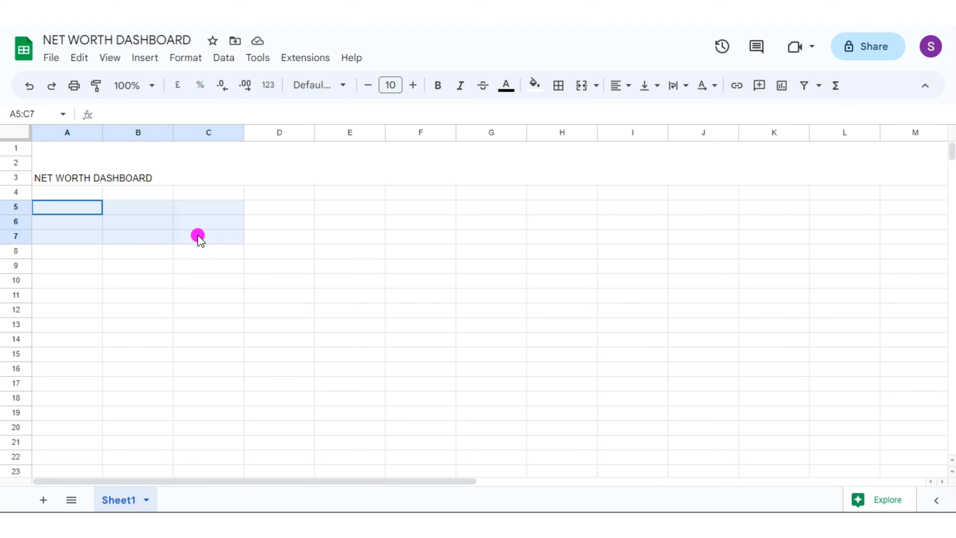
pyautogui.click(581, 85)
pyautogui.write('2023')
pyautogui.moveTo(47, 252); pyautogui.dragTo(214, 252)
pyautogui.click(582, 85)
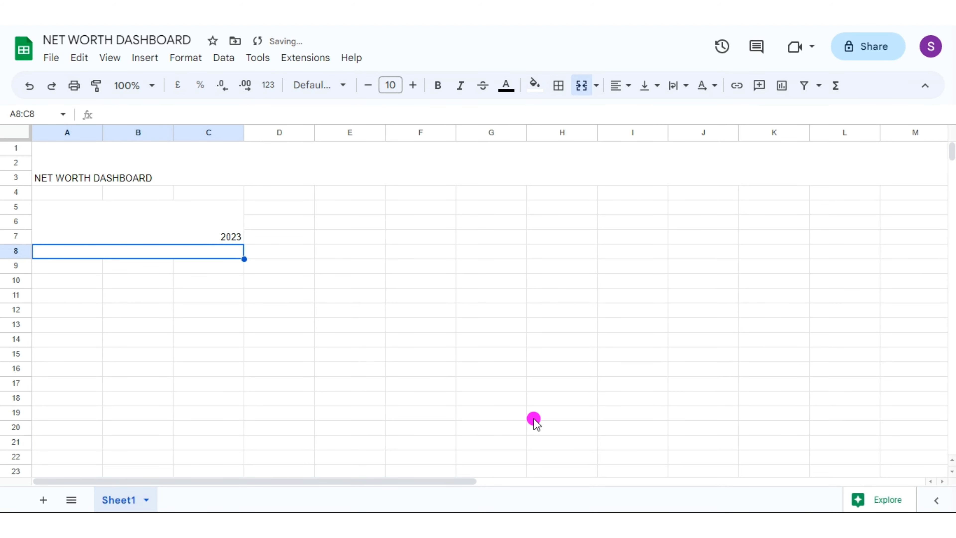
pyautogui.write('-NET WORTH DASHBOARD-')
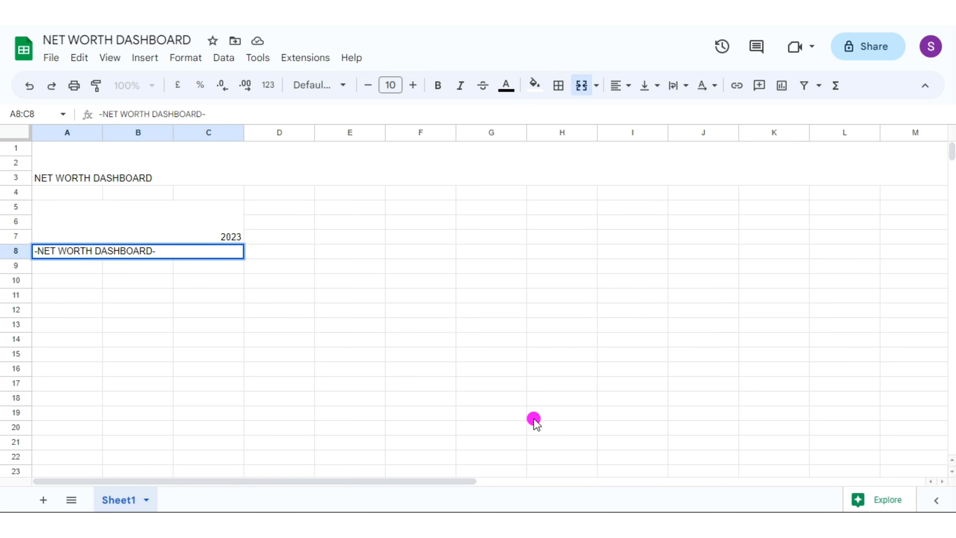
pyautogui.press('Return')
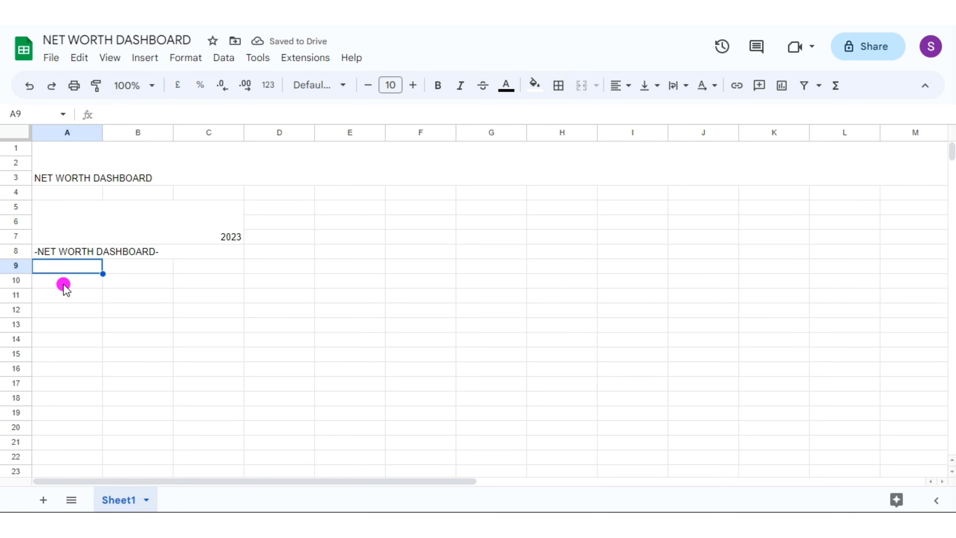
# Merge A10:C11 and title it OVERVIEW
pyautogui.moveTo(57, 280); pyautogui.dragTo(209, 295)
pyautogui.click(581, 85)
pyautogui.write('O')
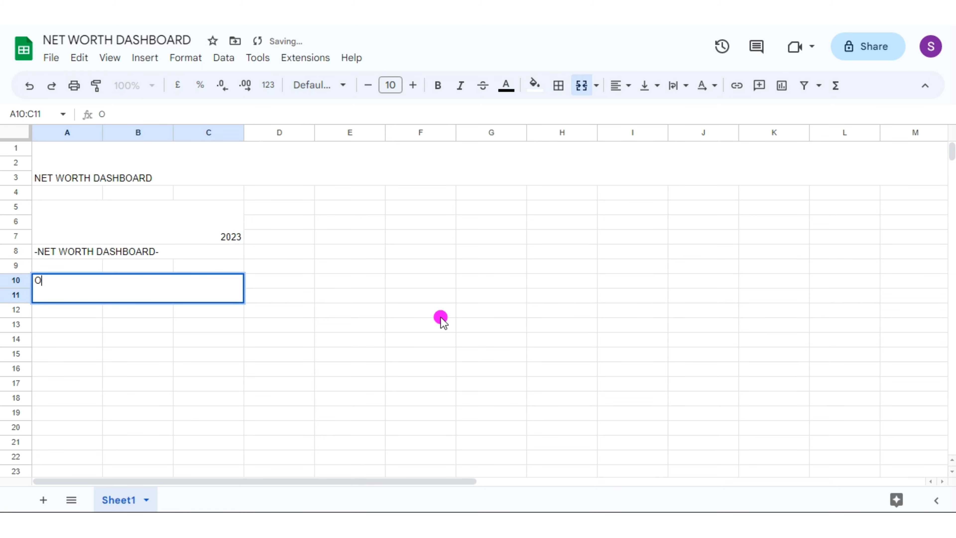
pyautogui.write('VERVIEW')
pyautogui.press('Return')
# Enter Start Date, Net Worth Goal, Current Net Worth and Balance labels in A12:A15
pyautogui.click(68, 312)
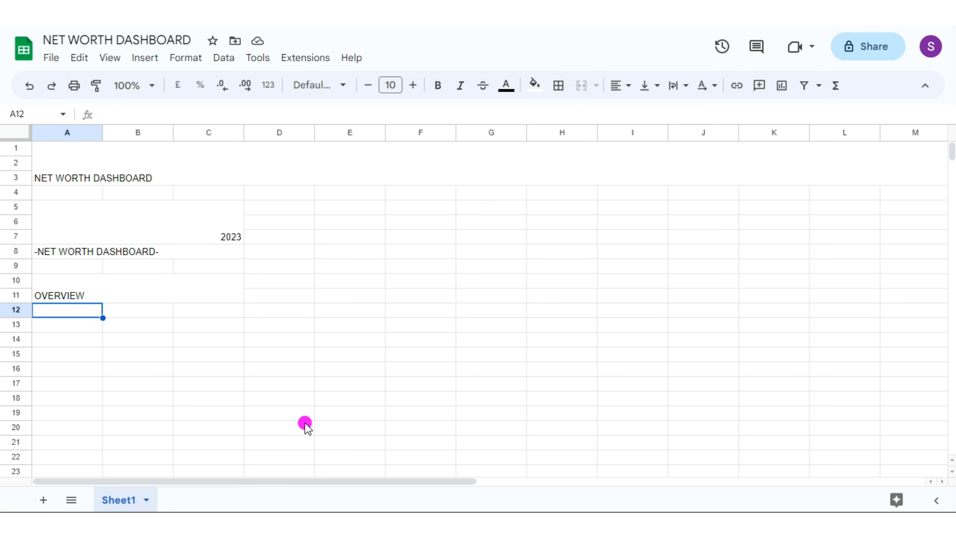
pyautogui.write('Start Date')
pyautogui.press('Return')
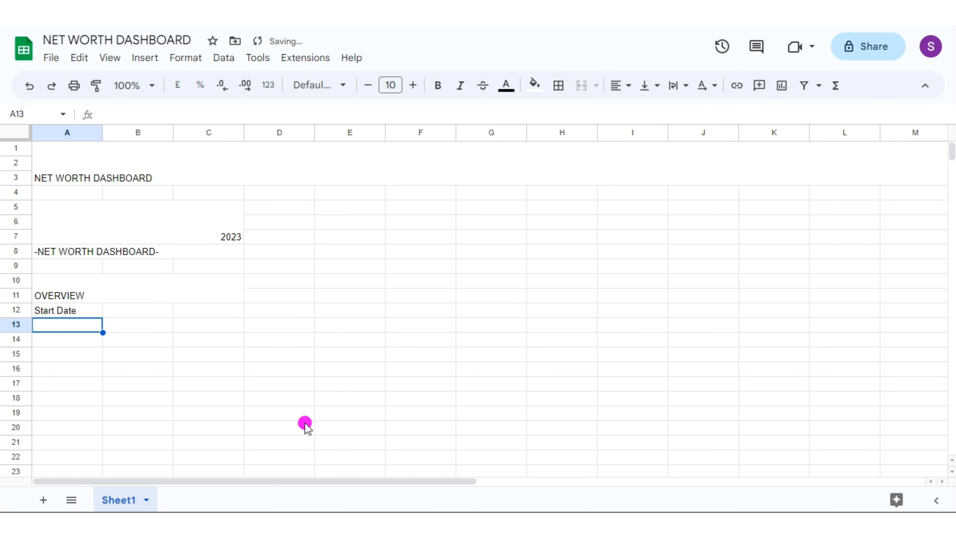
pyautogui.write('Net Worth Go')
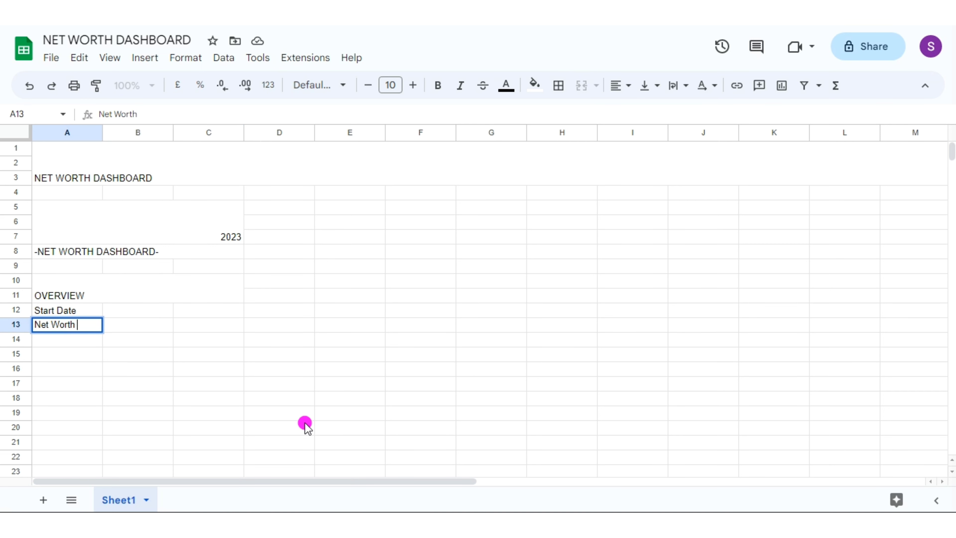
pyautogui.write('al')
pyautogui.press('Return')
pyautogui.write('Current')
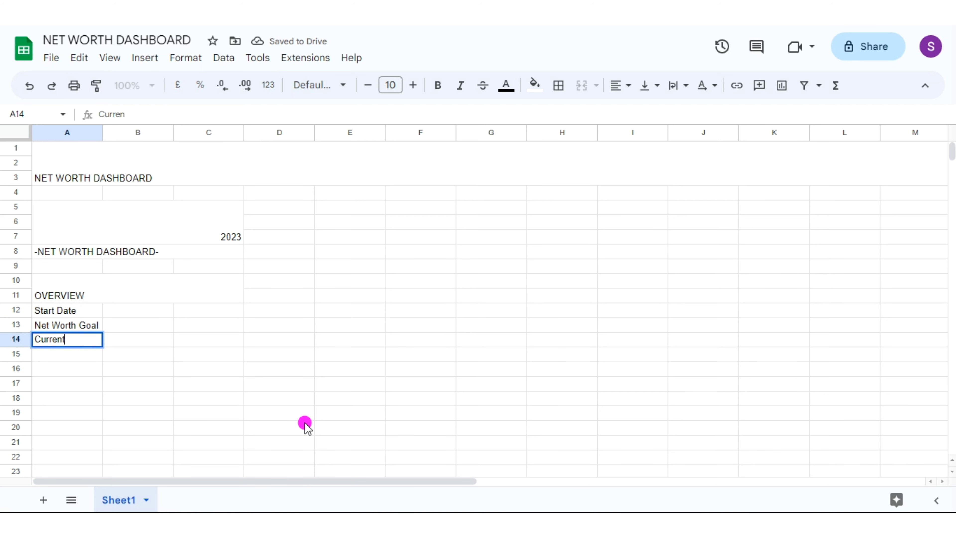
pyautogui.write(' Net Worth')
pyautogui.press('Return')
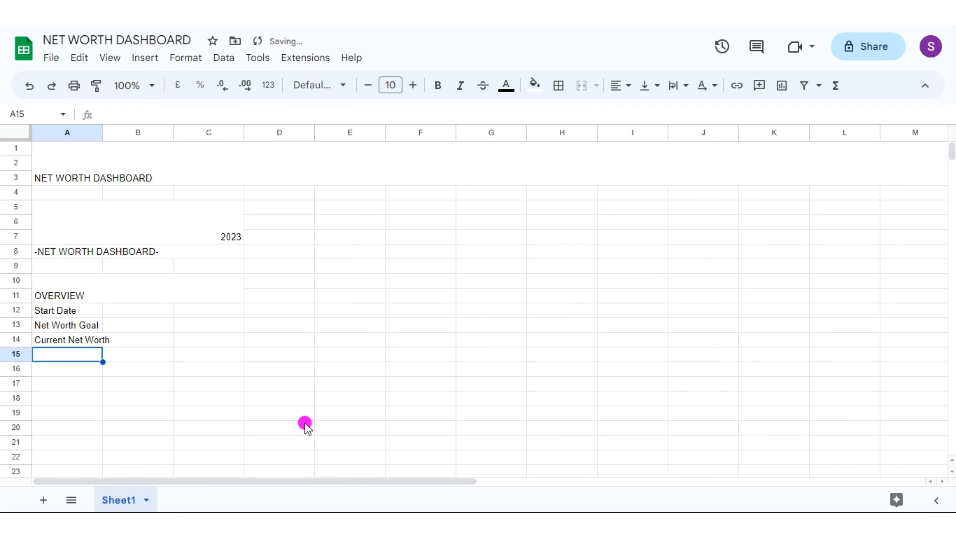
pyautogui.write('Balance')
pyautogui.press('Tab')
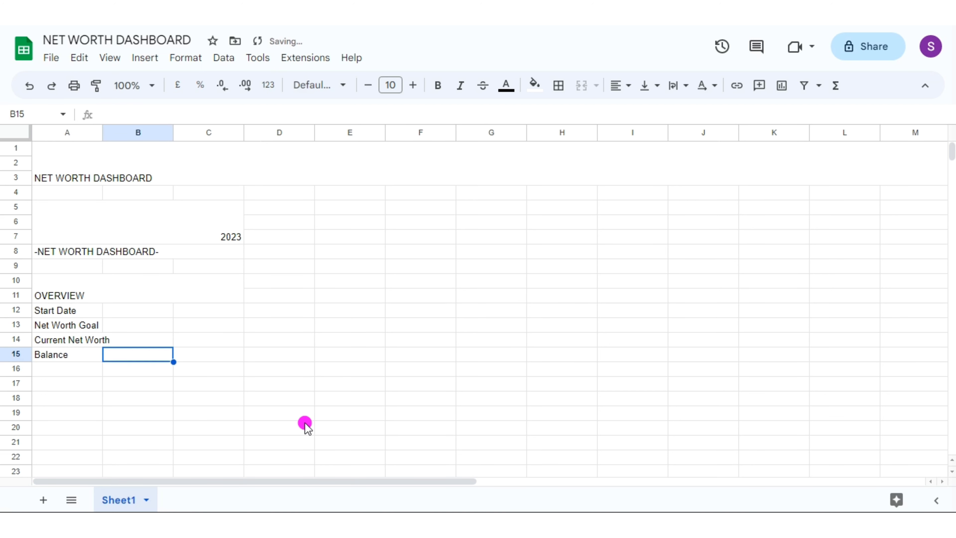
# Merge B12:C15 horizontally and enter the start date 1 January 2023 as a long date
pyautogui.moveTo(153, 317); pyautogui.dragTo(226, 313)
pyautogui.hotkey('alt', 'o')
pyautogui.write('mh')
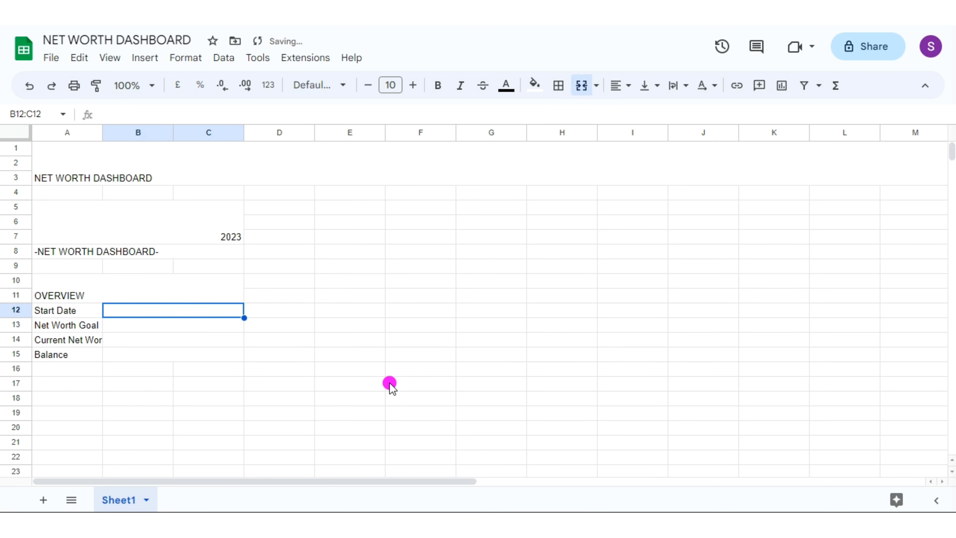
pyautogui.write('1 January 2023')
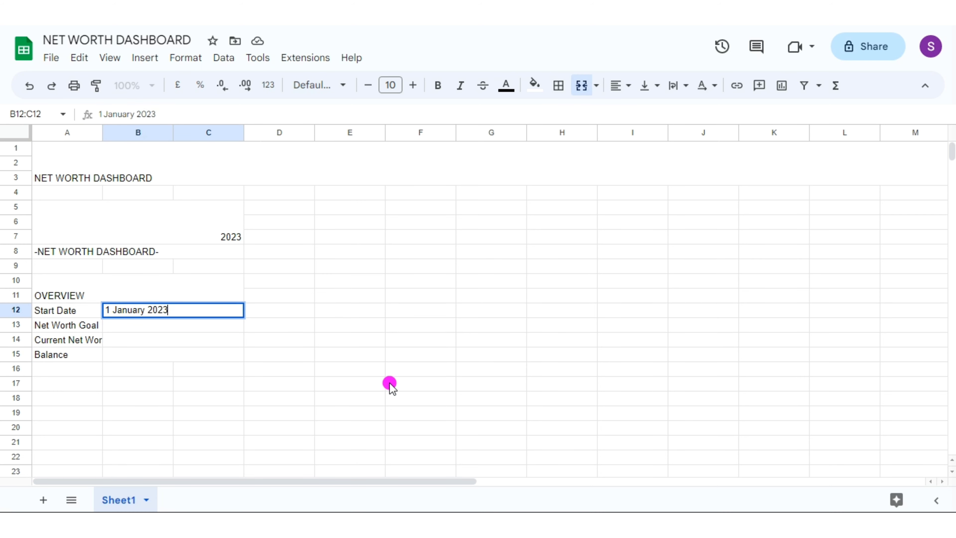
pyautogui.click(185, 58)
pyautogui.click(429, 480)
# Enter a 500000 net worth goal and 464400 current net worth, formatted as dollar currency
pyautogui.click(188, 328)
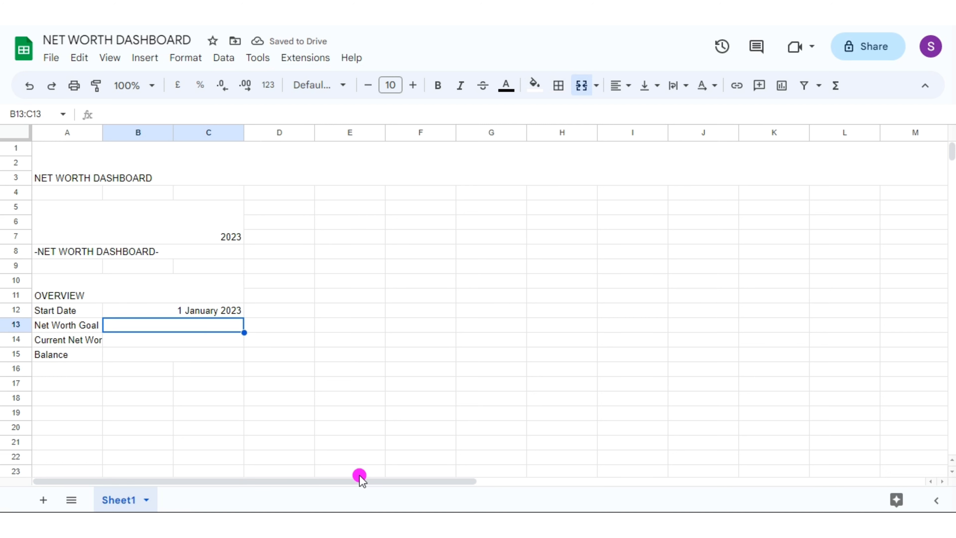
pyautogui.write('500000')
pyautogui.press('Return')
pyautogui.write('464')
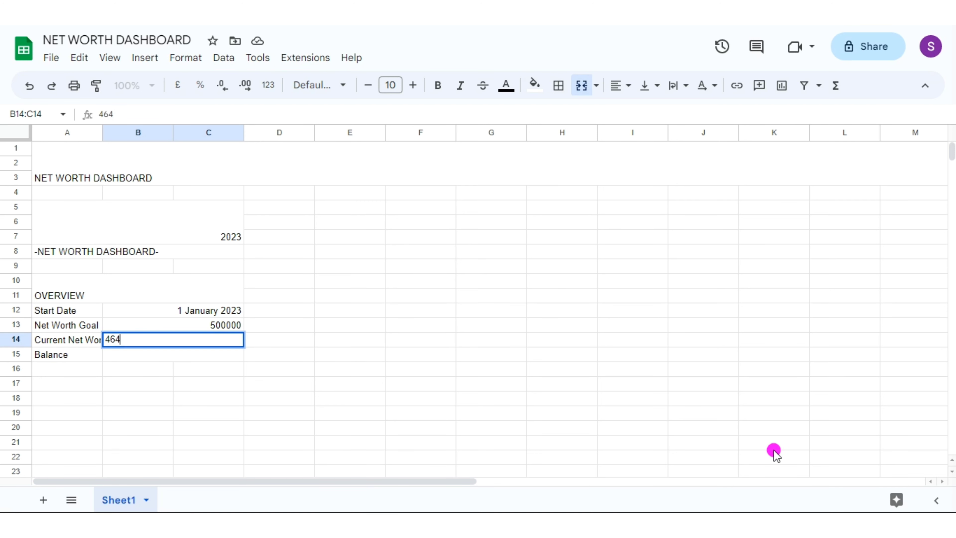
pyautogui.write('0')
pyautogui.press('Return')
pyautogui.moveTo(166, 326); pyautogui.dragTo(167, 341)
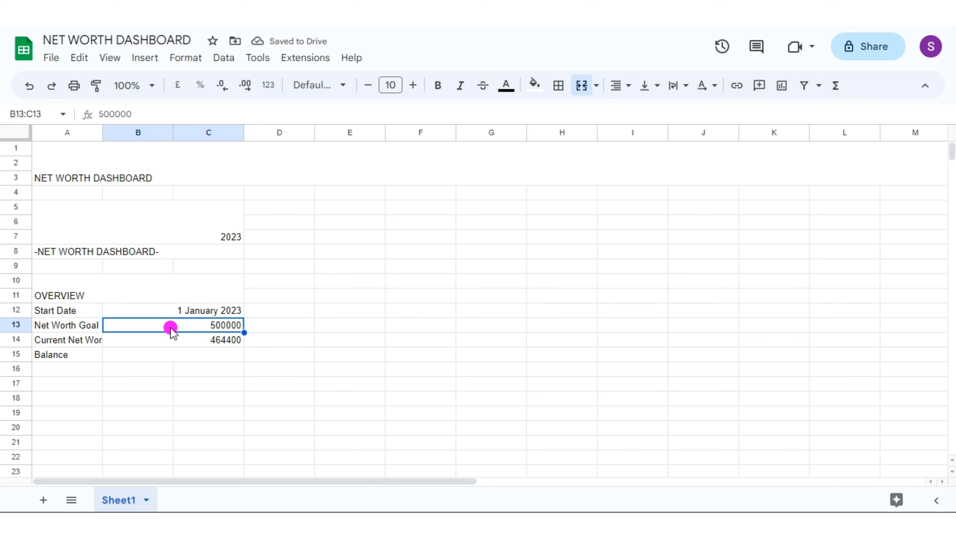
pyautogui.click(186, 58)
pyautogui.click(437, 436)
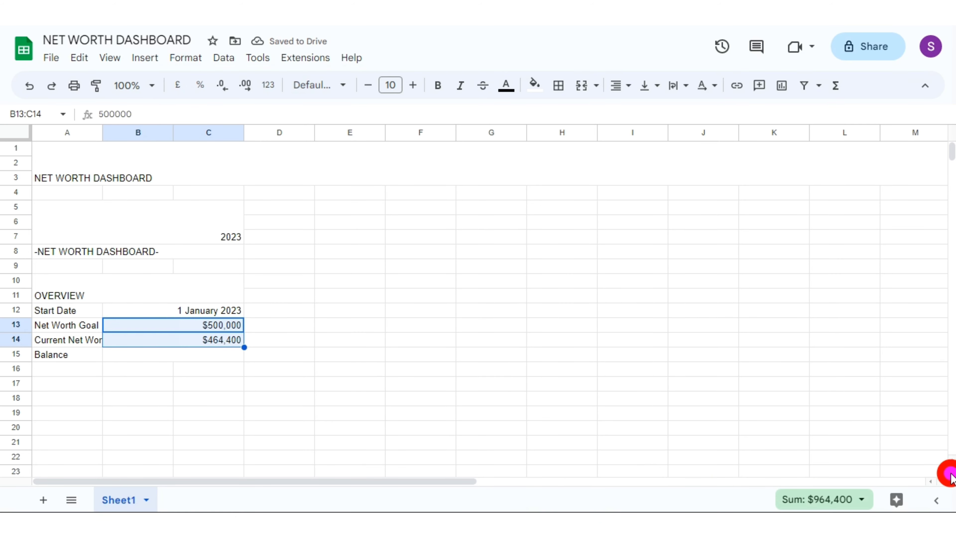
# Format all asset figures from row 29 (cash, bank, investments) as dollar currency
pyautogui.scroll(-6, 489, 339)
pyautogui.moveTo(139, 295); pyautogui.dragTo(915, 339)
pyautogui.click(186, 57)
pyautogui.click(438, 300)
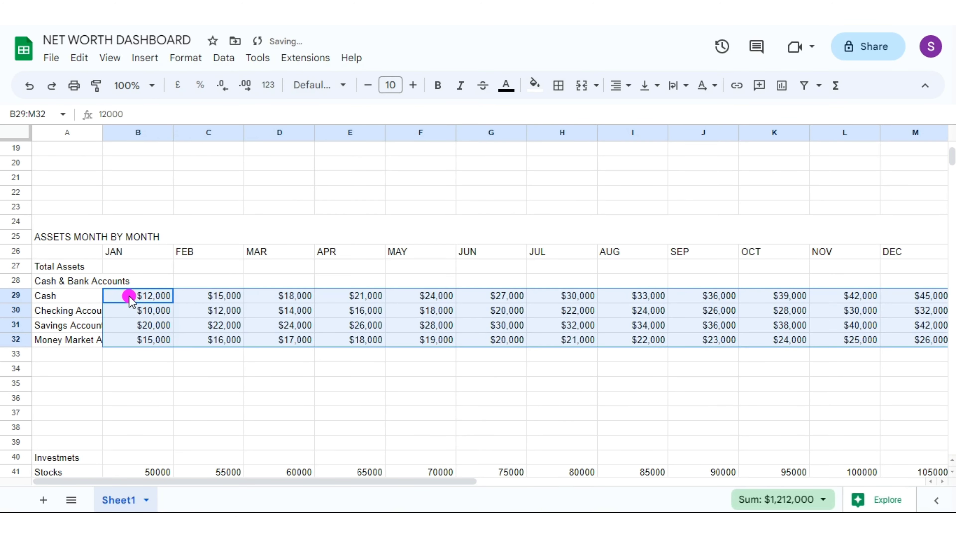
pyautogui.hotkey('ctrl', 'z')
pyautogui.moveTo(128, 297); pyautogui.dragTo(913, 379)
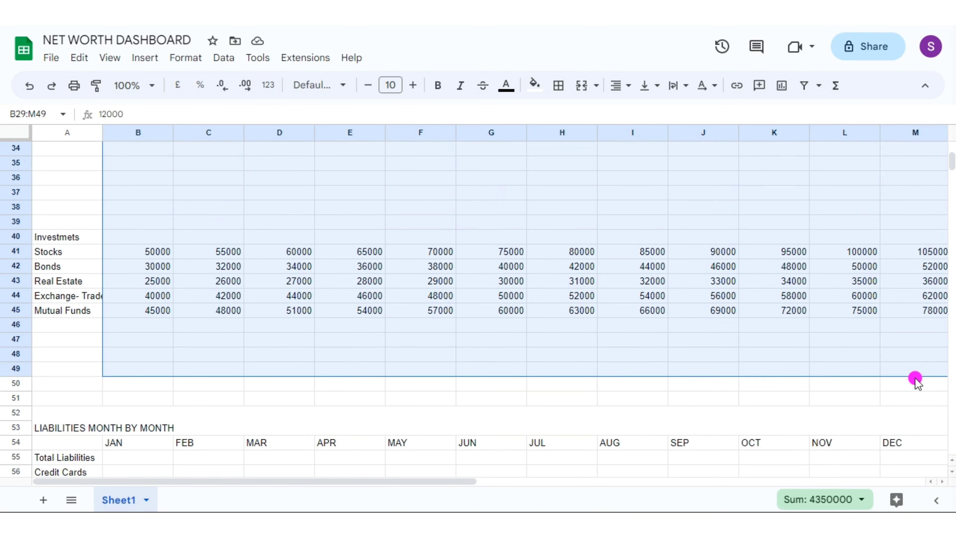
pyautogui.click(186, 57)
pyautogui.click(744, 256)
pyautogui.scroll(4, 490, 263)
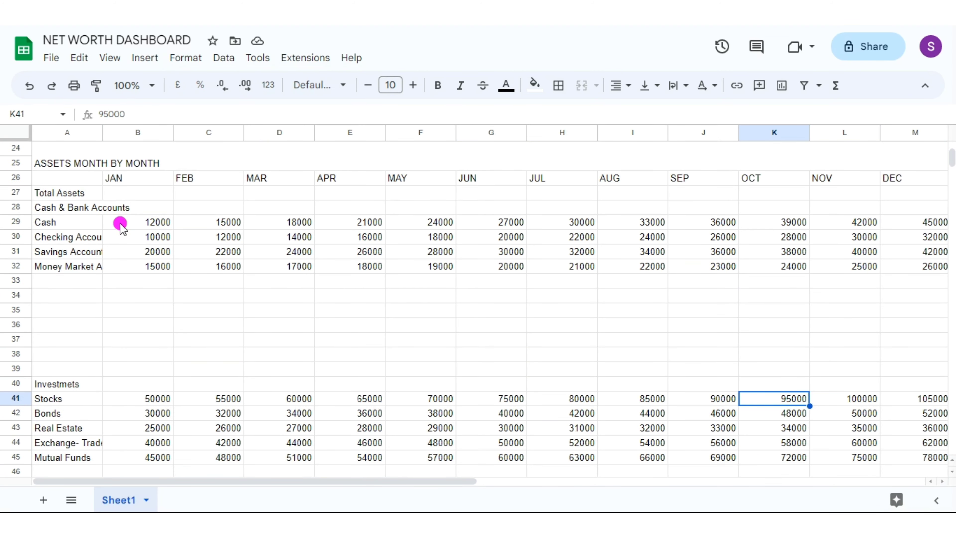
pyautogui.moveTo(121, 222); pyautogui.dragTo(883, 376)
pyautogui.click(183, 61)
pyautogui.hotkey('ctrl', 'shift', '4')
# Select the liabilities figures from row 57 and bring up the number format options
pyautogui.moveTo(151, 470); pyautogui.dragTo(938, 439)
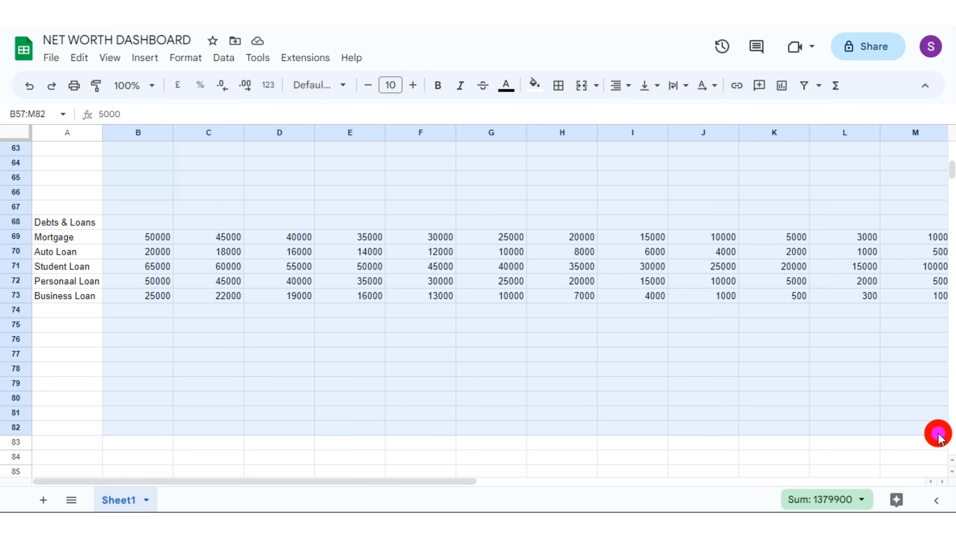
pyautogui.moveTo(938, 437); pyautogui.dragTo(906, 371)
pyautogui.click(186, 57)
# Format liabilities as currency, then total rows 29–39 with =SUM in row 28 across JAN–DEC
pyautogui.hotkey('ctrl', 'shift', '4')
pyautogui.click(323, 400)
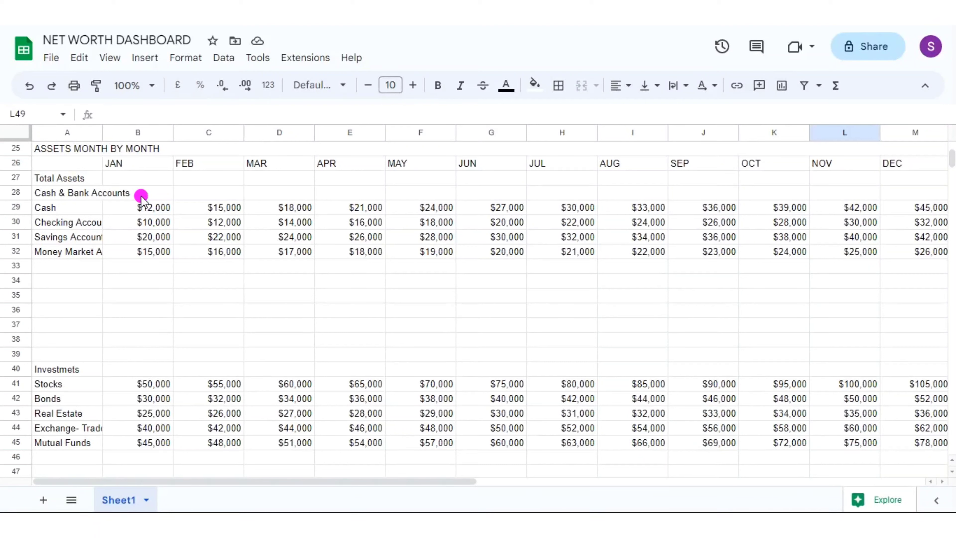
pyautogui.click(141, 196)
pyautogui.write('=SUM(')
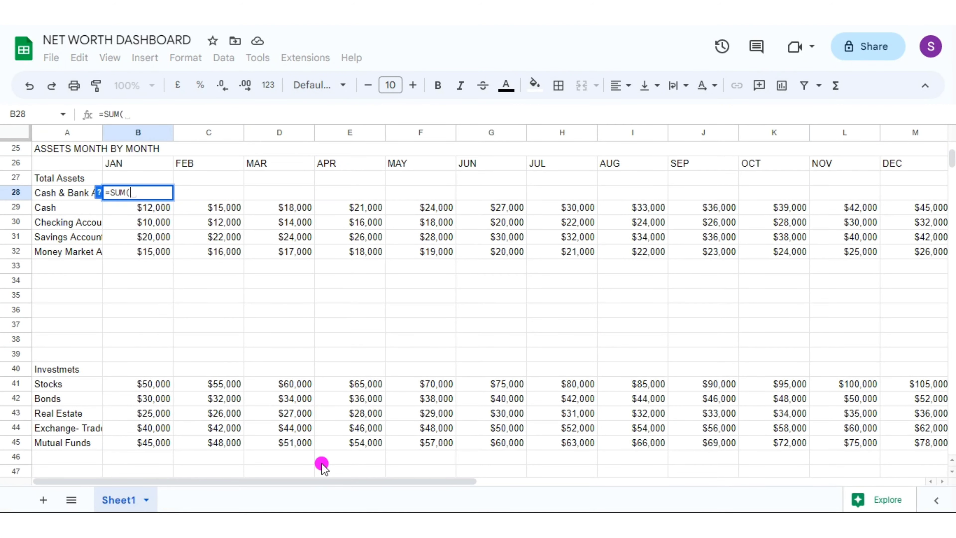
pyautogui.moveTo(122, 207); pyautogui.dragTo(135, 354)
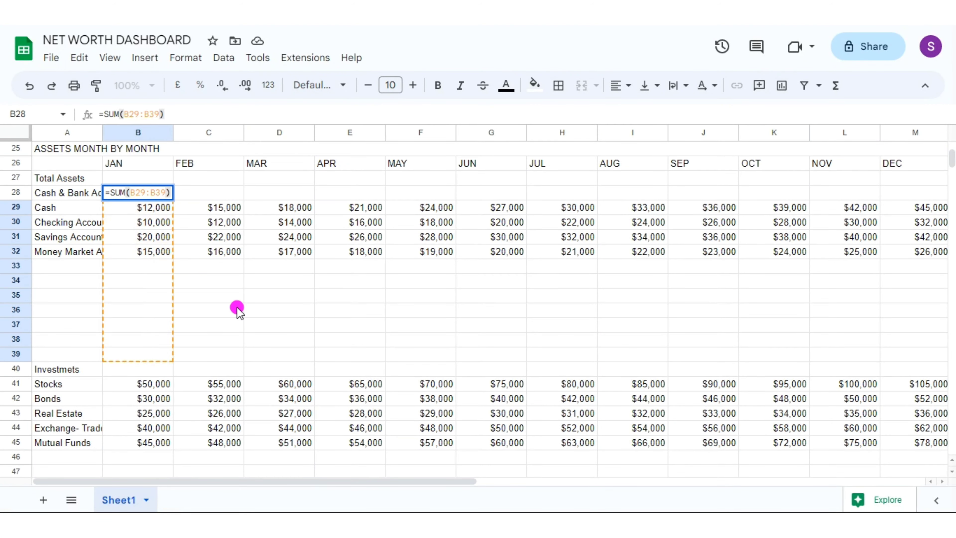
pyautogui.press('Return')
pyautogui.click(171, 194)
pyautogui.moveTo(173, 200); pyautogui.dragTo(912, 192)
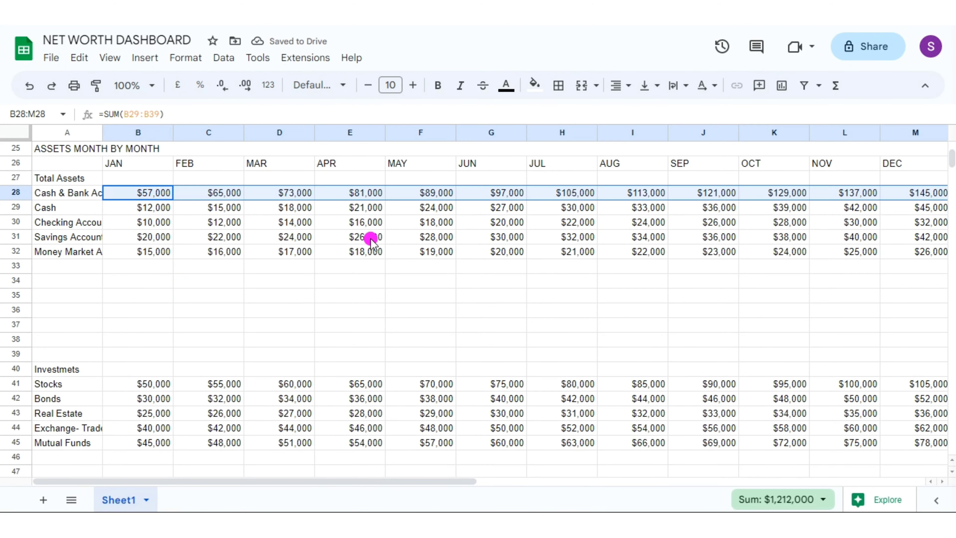
# Total the Investments in B40 with =SUM(B41:B45) and fill it across row 40
pyautogui.click(138, 369)
pyautogui.write('=S')
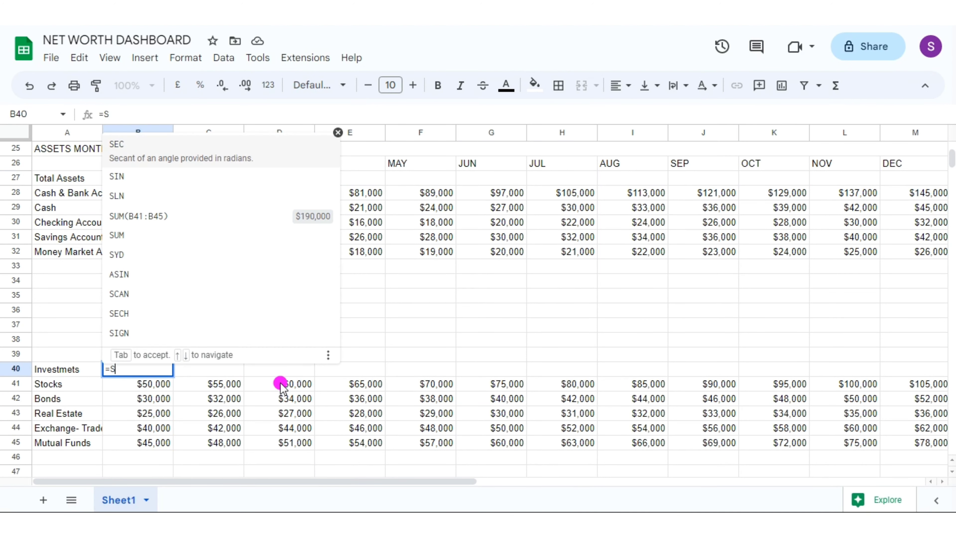
pyautogui.write('UM(B41:')
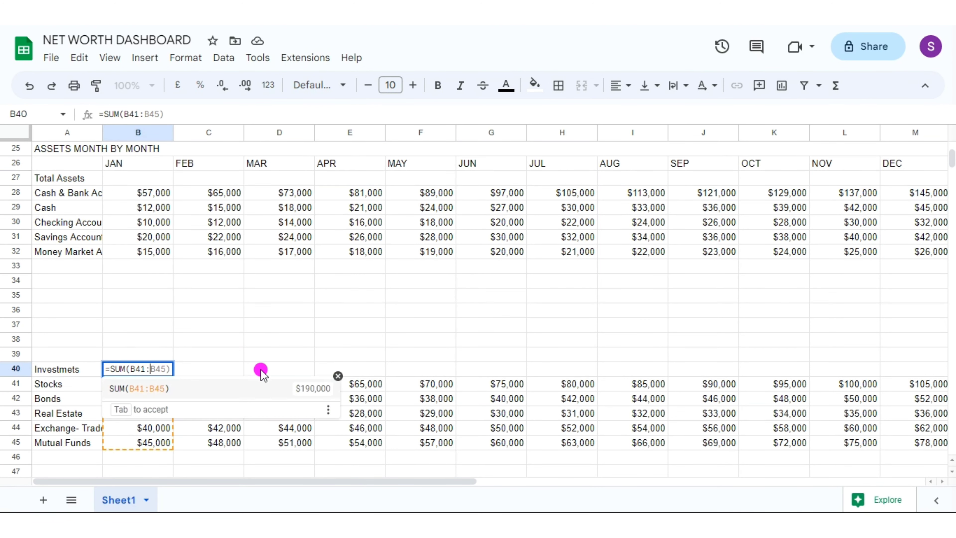
pyautogui.write('B45)')
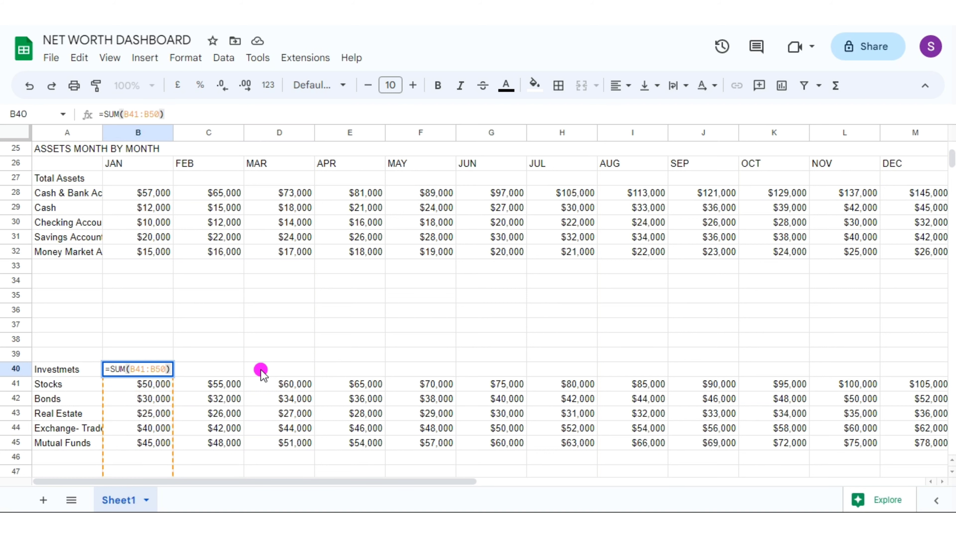
pyautogui.press('Return')
pyautogui.click(129, 370)
pyautogui.moveTo(892, 371); pyautogui.dragTo(892, 371)
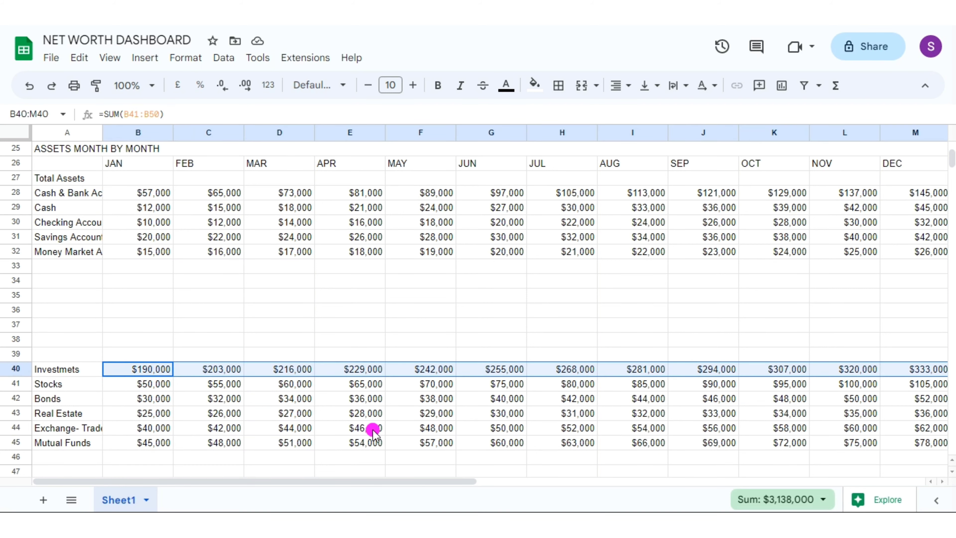
pyautogui.scroll(-4, 374, 429)
pyautogui.click(845, 163)
pyautogui.scroll(5, 139, 207)
# Compute Total Assets in B27 as =B40+B28 and fill it across to DEC
pyautogui.click(138, 193)
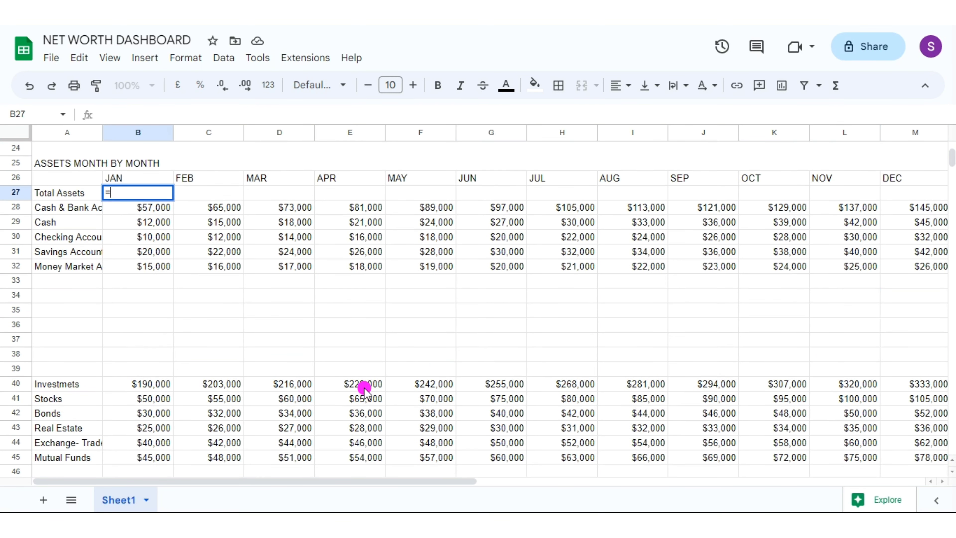
pyautogui.write('=')
pyautogui.click(136, 380)
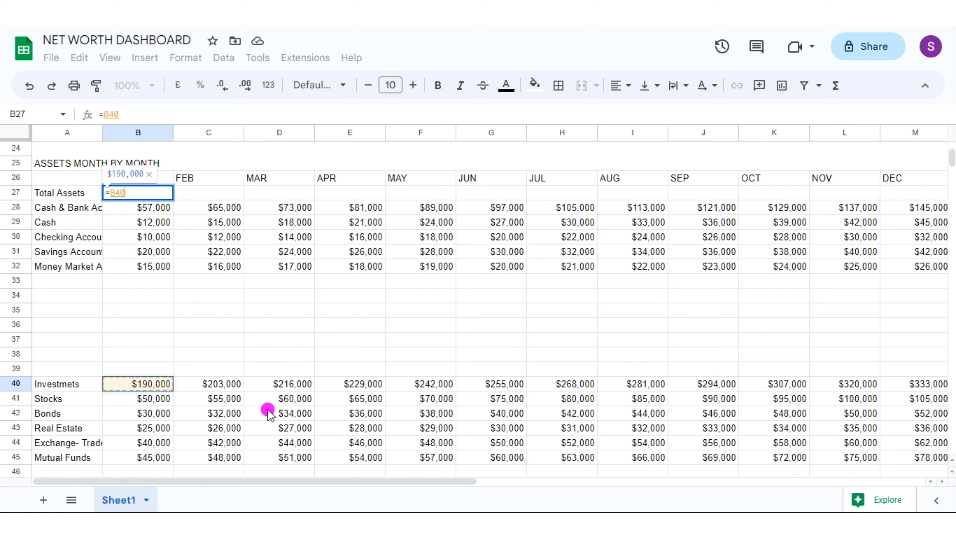
pyautogui.click(156, 208)
pyautogui.press('Return')
pyautogui.moveTo(173, 200); pyautogui.dragTo(912, 200)
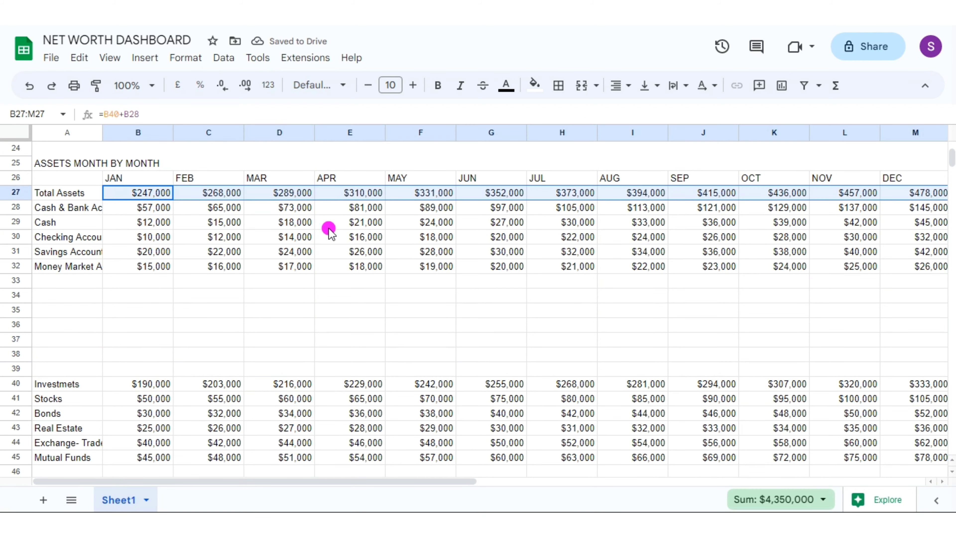
pyautogui.click(327, 234)
pyautogui.scroll(-8, 953, 458)
pyautogui.scroll(-2, 953, 467)
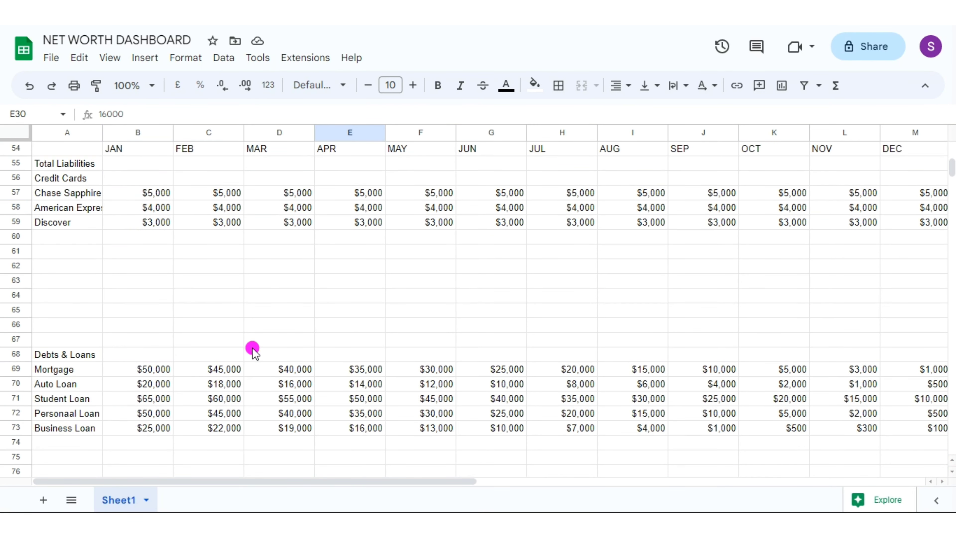
# Sum the card balances into the Credit Cards total in B56 and fill it across to DEC
pyautogui.click(137, 177)
pyautogui.write('=SUM(')
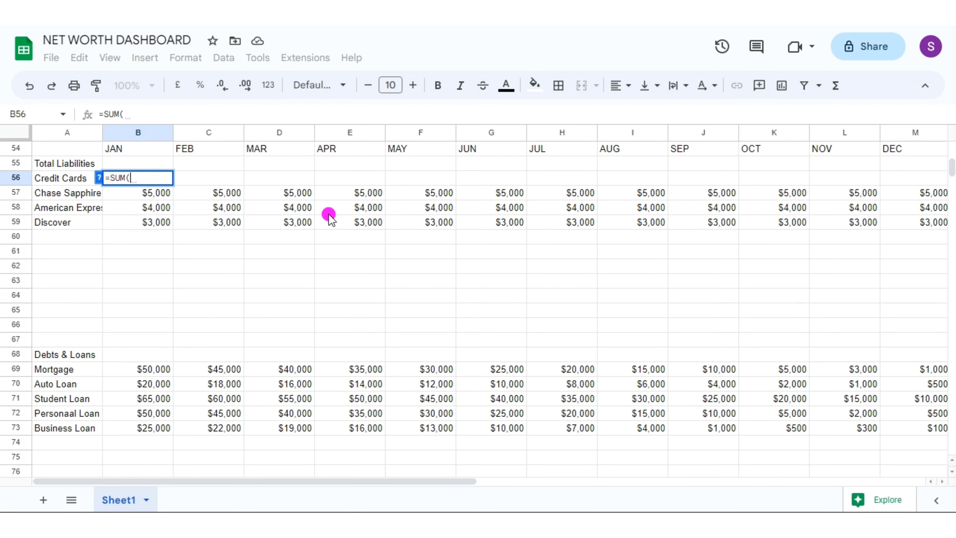
pyautogui.moveTo(138, 196); pyautogui.dragTo(155, 339)
pyautogui.press('Return')
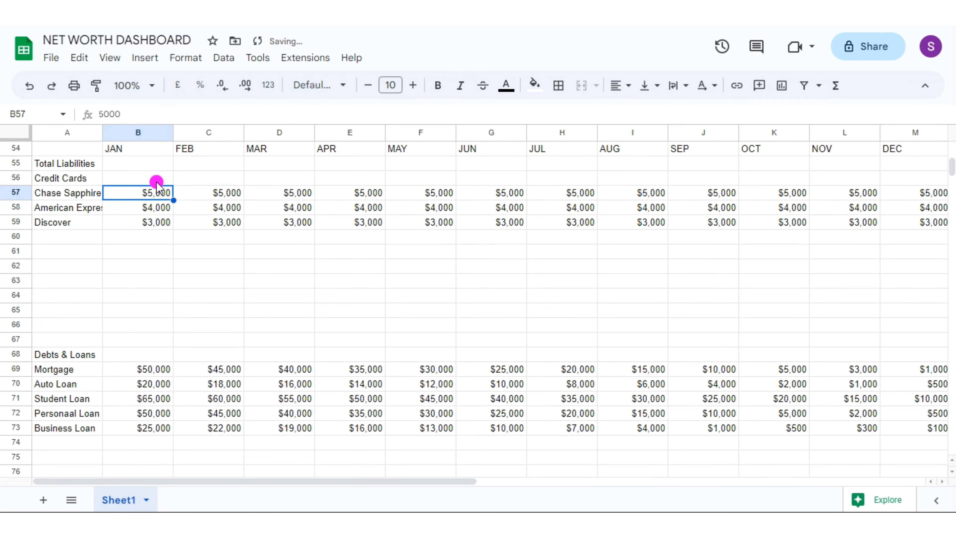
pyautogui.click(165, 178)
pyautogui.moveTo(173, 185); pyautogui.dragTo(915, 178)
# Enter =SUM(B69:B78) as the Debts & Loans total in B68 and fill it to DEC
pyautogui.write('=SUM')
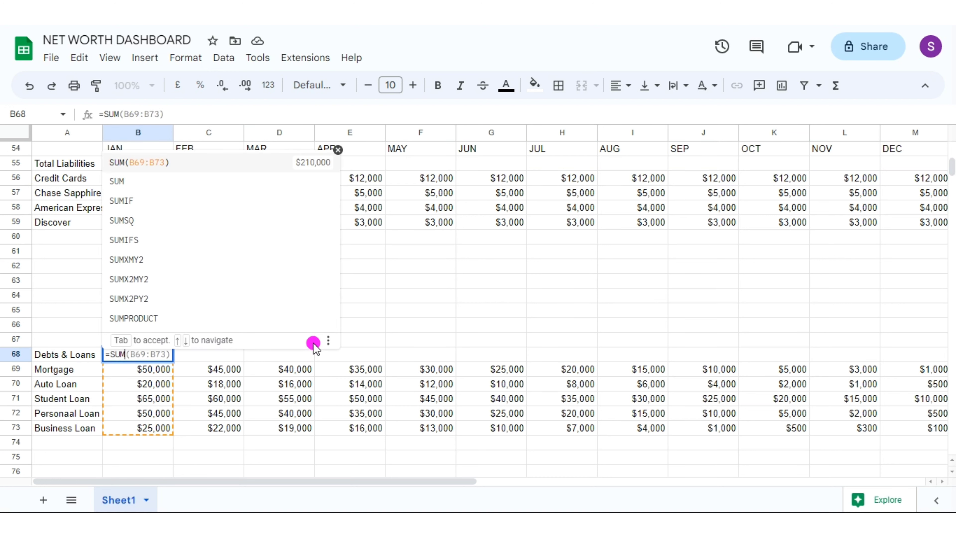
pyautogui.write('(B6')
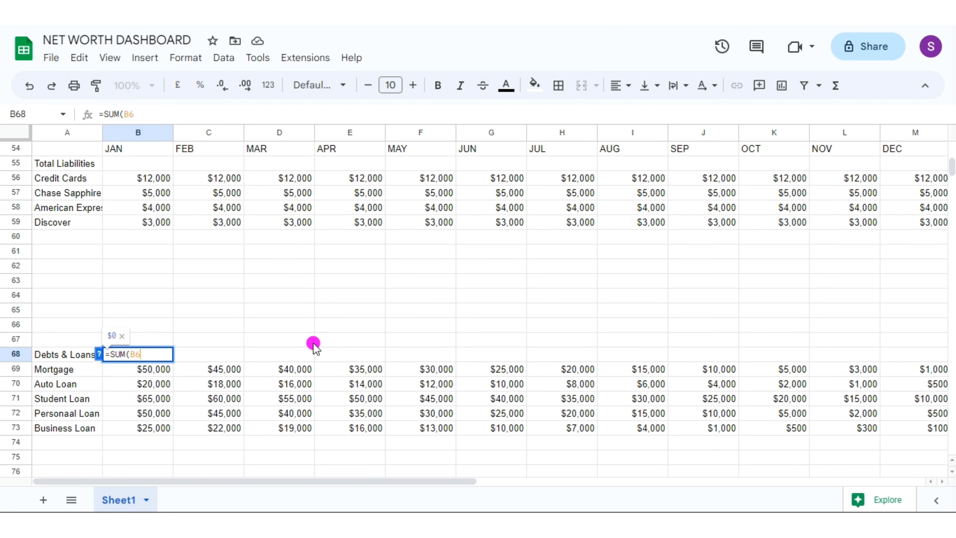
pyautogui.write('9:B78')
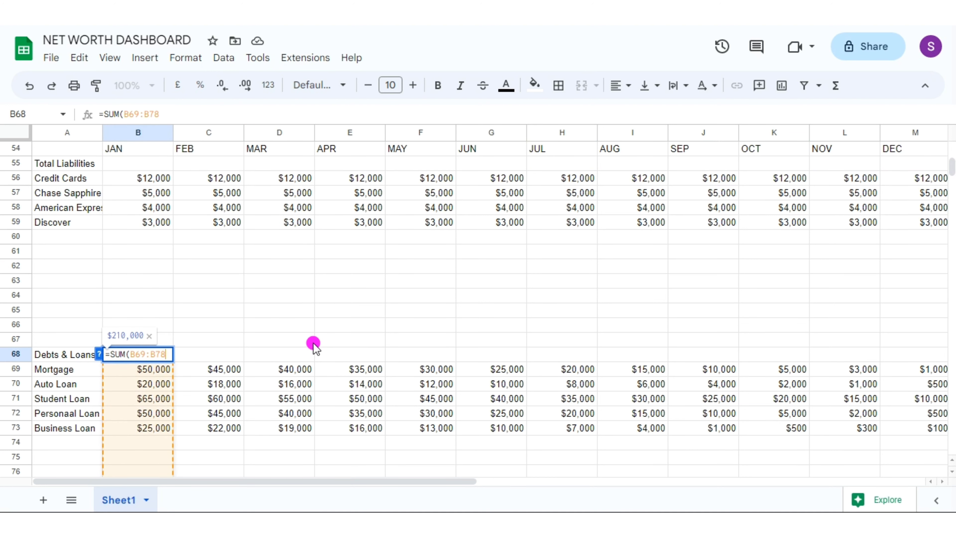
pyautogui.press('Return')
pyautogui.click(152, 358)
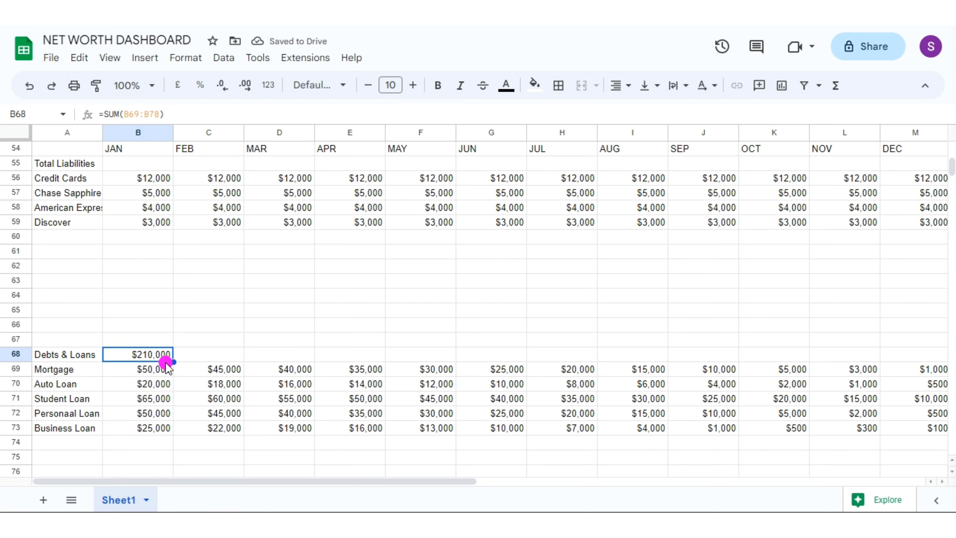
pyautogui.moveTo(174, 362); pyautogui.dragTo(905, 354)
# Set Total Liabilities in B55 to =B68+B56 and fill it across to M55
pyautogui.click(128, 163)
pyautogui.write('=')
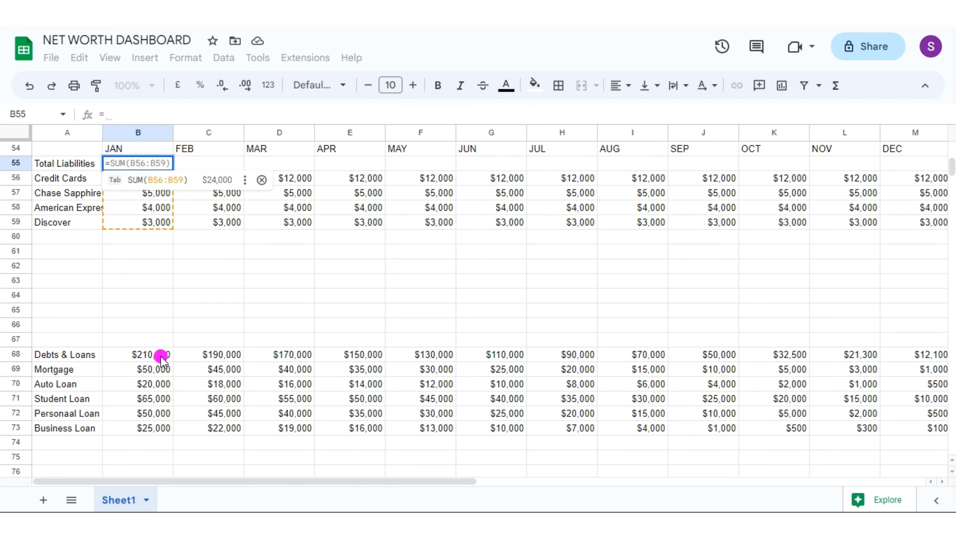
pyautogui.click(161, 358)
pyautogui.click(148, 183)
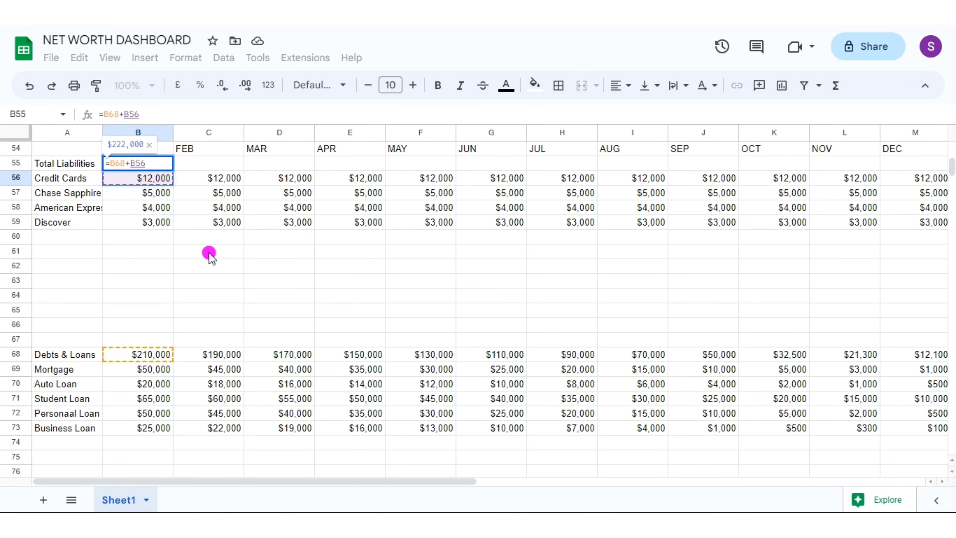
pyautogui.press('Return')
pyautogui.hotkey('ctrl', 'Return')
pyautogui.click(301, 267)
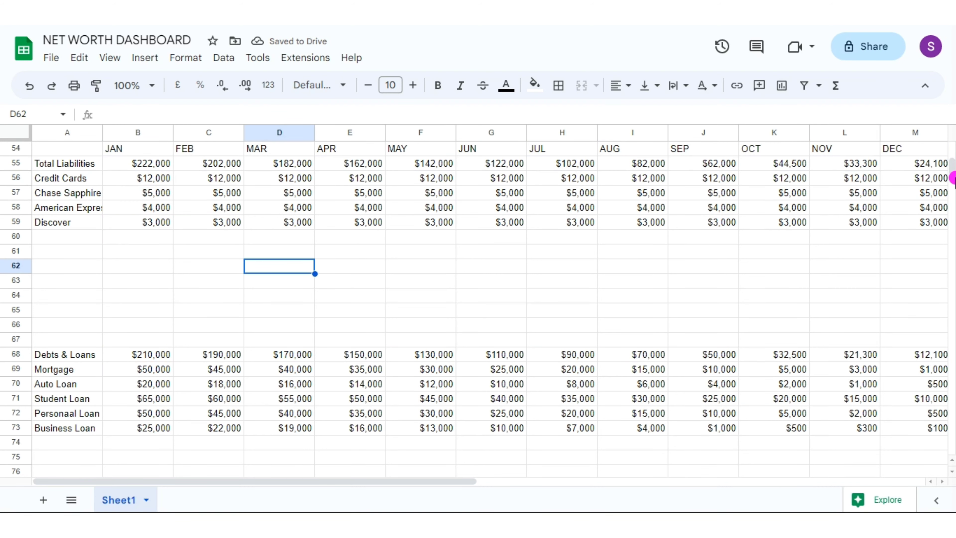
pyautogui.scroll(15, 954, 178)
pyautogui.moveTo(67, 251); pyautogui.dragTo(915, 265)
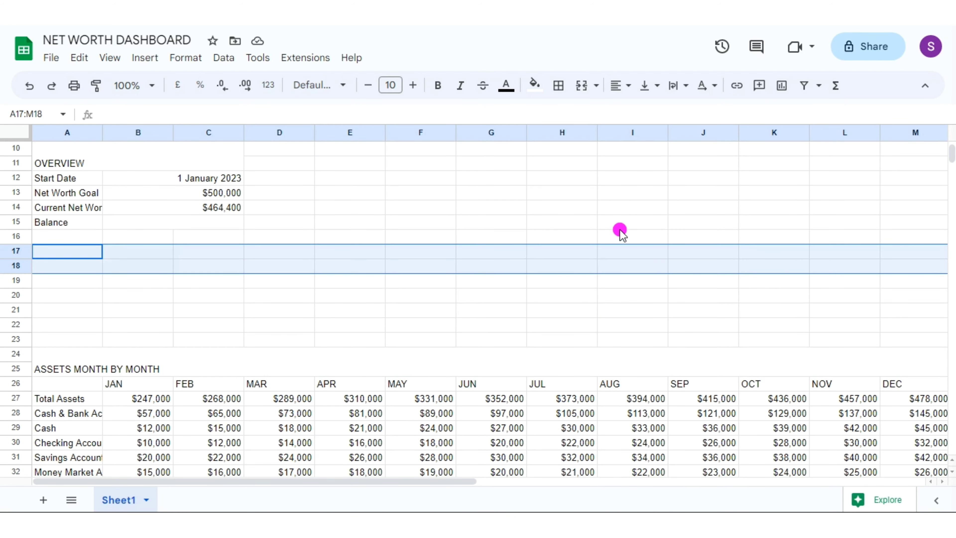
# Add a merged NET WORTH MONTH BY MONTH heading and month headers JAN through DEC along row 19
pyautogui.click(582, 85)
pyautogui.write('NET WORTH MONTH BY MONTH')
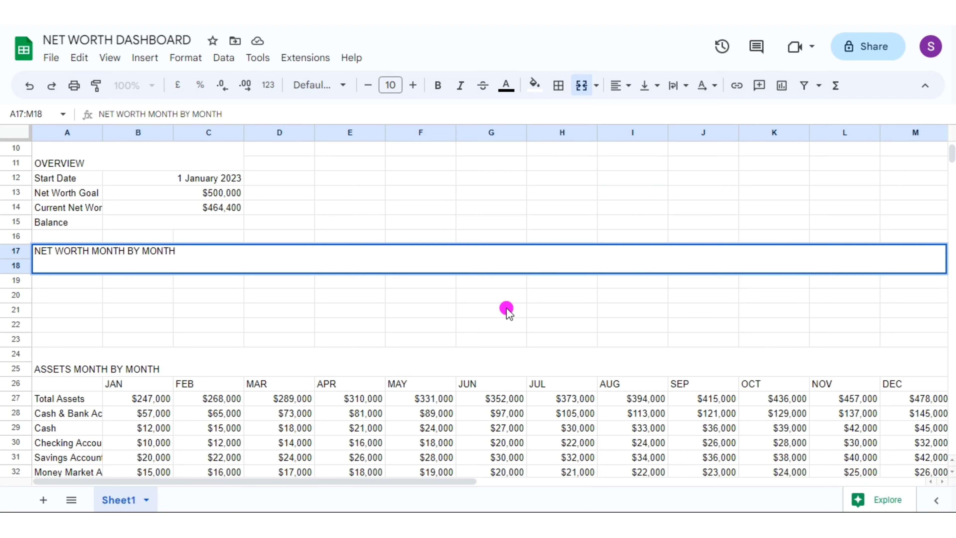
pyautogui.click(78, 280)
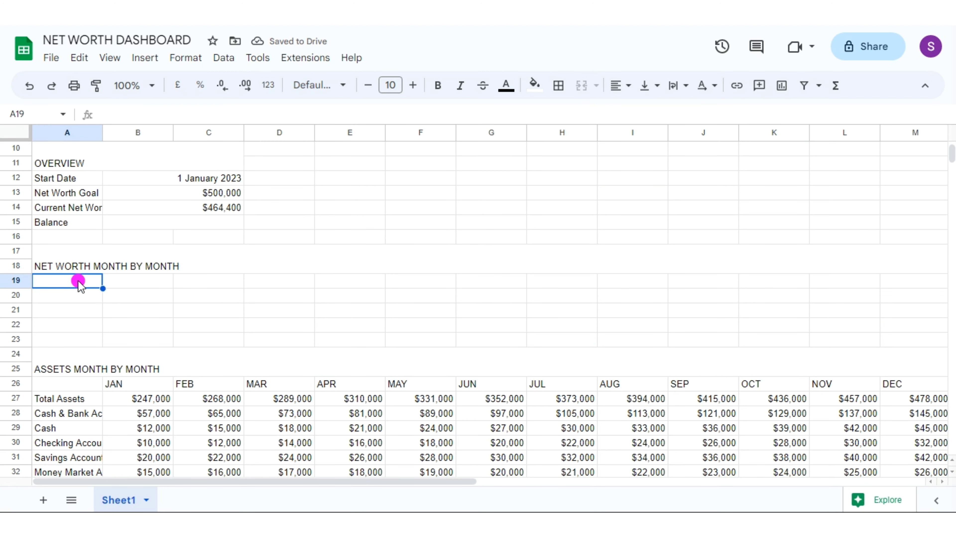
pyautogui.click(109, 281)
pyautogui.write('JAN')
pyautogui.moveTo(172, 288); pyautogui.dragTo(911, 282)
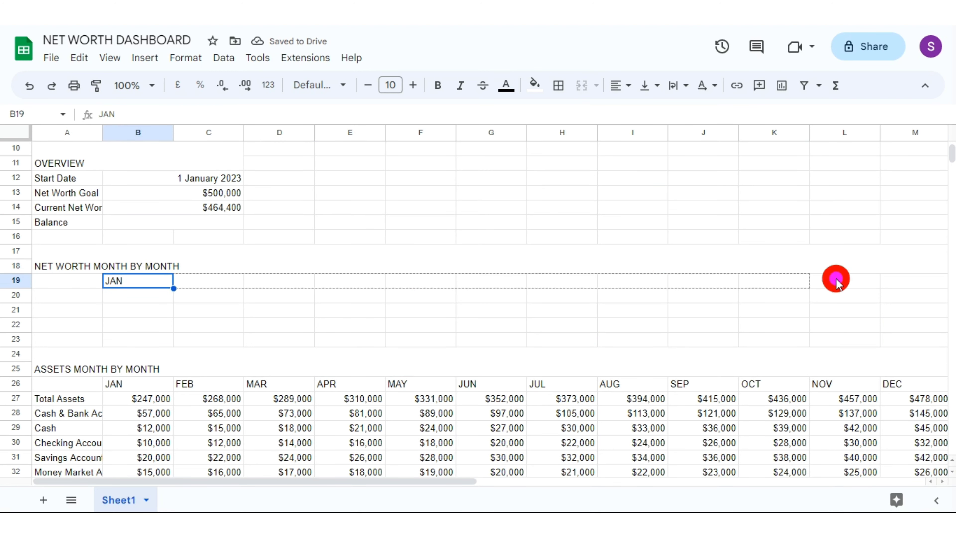
# Label rows 20–22 Total Assets, Total Liabilities and Net Worth
pyautogui.click(74, 297)
pyautogui.write('Total Asse')
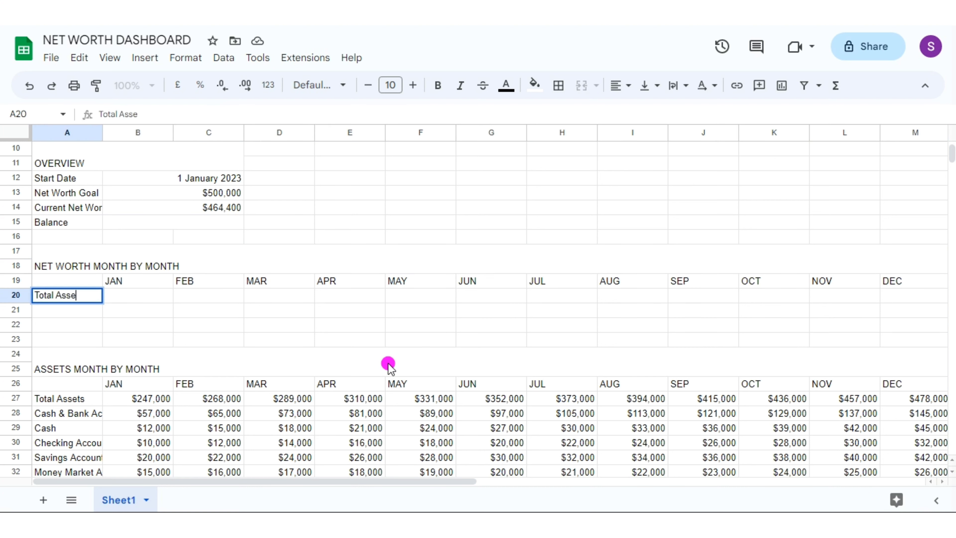
pyautogui.write('ts')
pyautogui.press('Return')
pyautogui.write('Total Liabilitie')
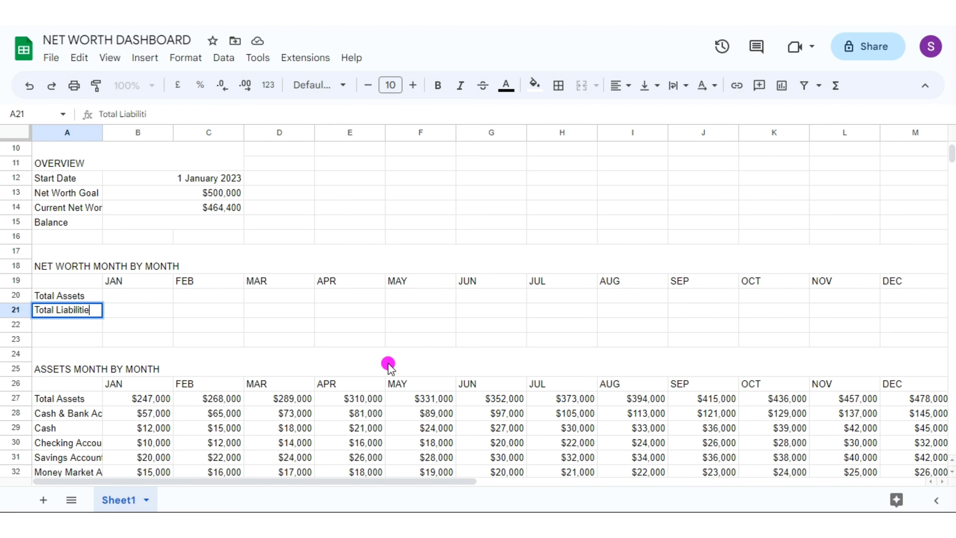
pyautogui.write('s')
pyautogui.press('Return')
pyautogui.write('Net Worth')
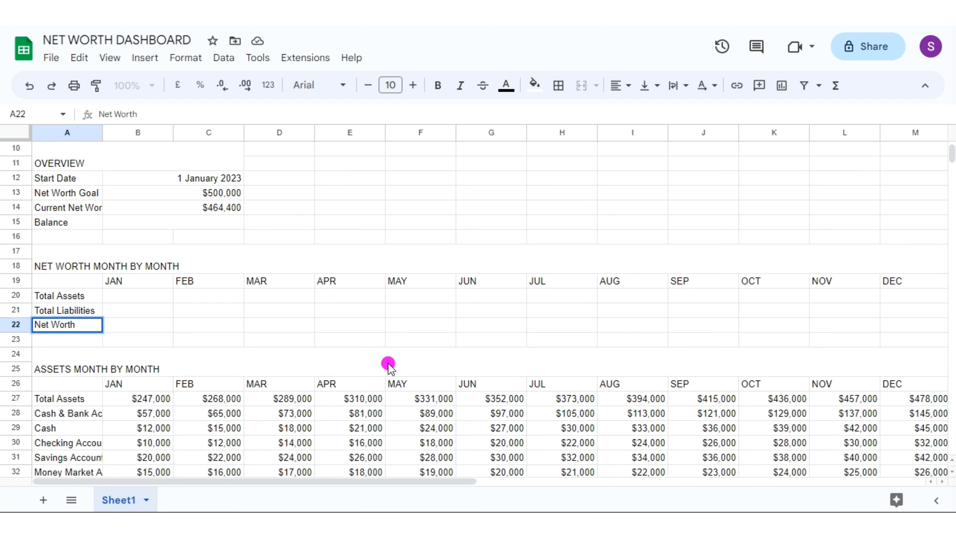
pyautogui.press('Tab')
# Link Total Assets to row 27 and Total Liabilities to =B55, filled across JAN–DEC
pyautogui.press('Up')
pyautogui.press('Up')
pyautogui.write('B27')
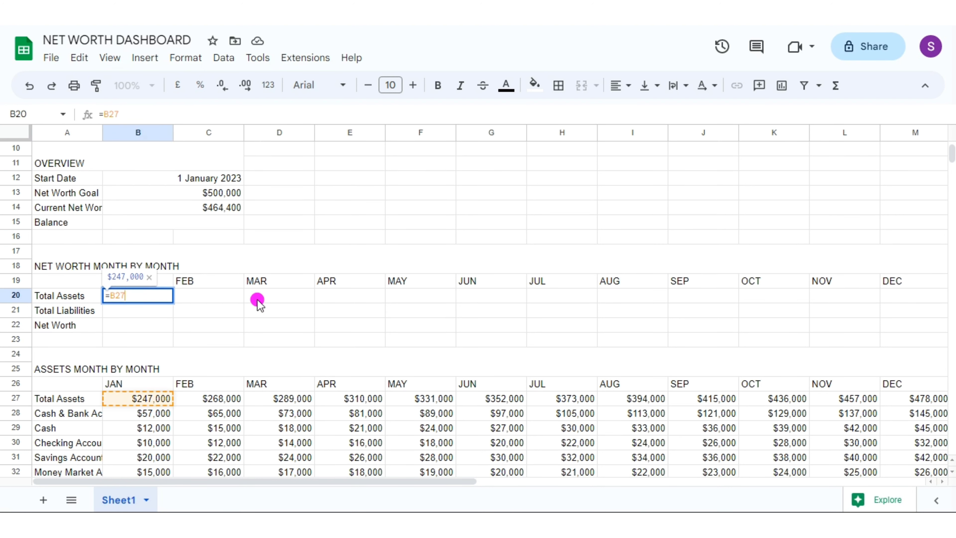
pyautogui.hotkey('ctrl', 'Return')
pyautogui.hotkey('ctrl', 'Return')
pyautogui.click(160, 310)
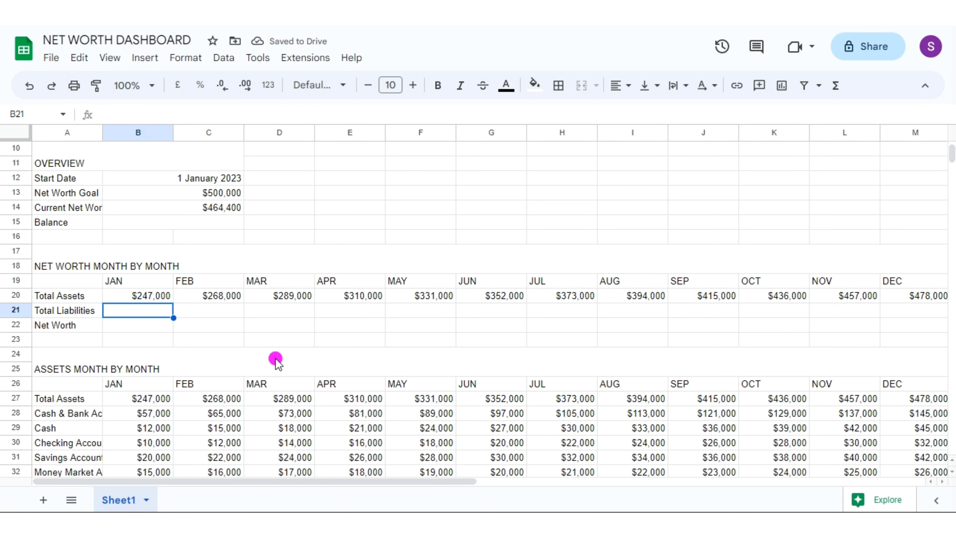
pyautogui.write('=B55')
pyautogui.press('Return')
pyautogui.click(162, 309)
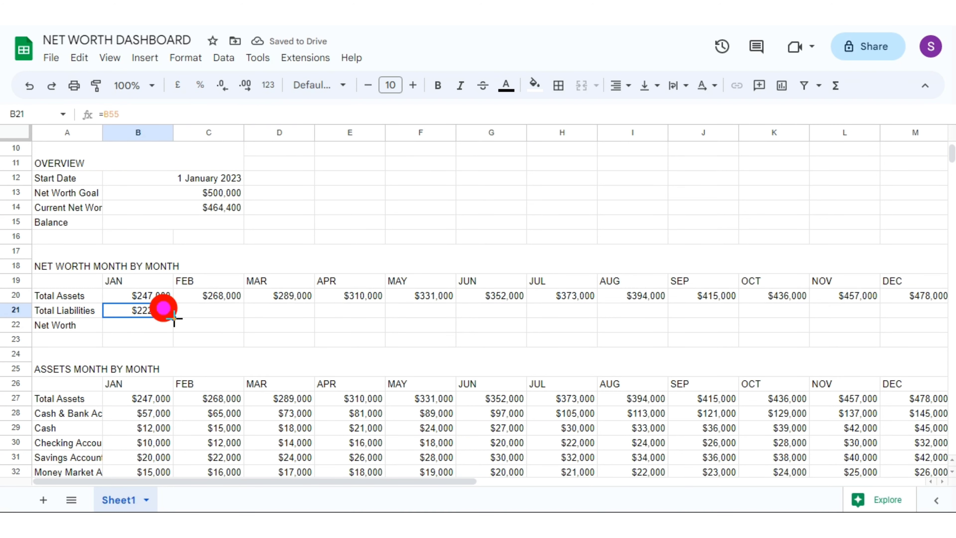
pyautogui.hotkey('ctrl', 'Return')
# Enter Net Worth as =B20-B21 in B22 and fill it across row 22
pyautogui.click(138, 325)
pyautogui.write('=')
pyautogui.click(137, 296)
pyautogui.write('-')
pyautogui.click(137, 310)
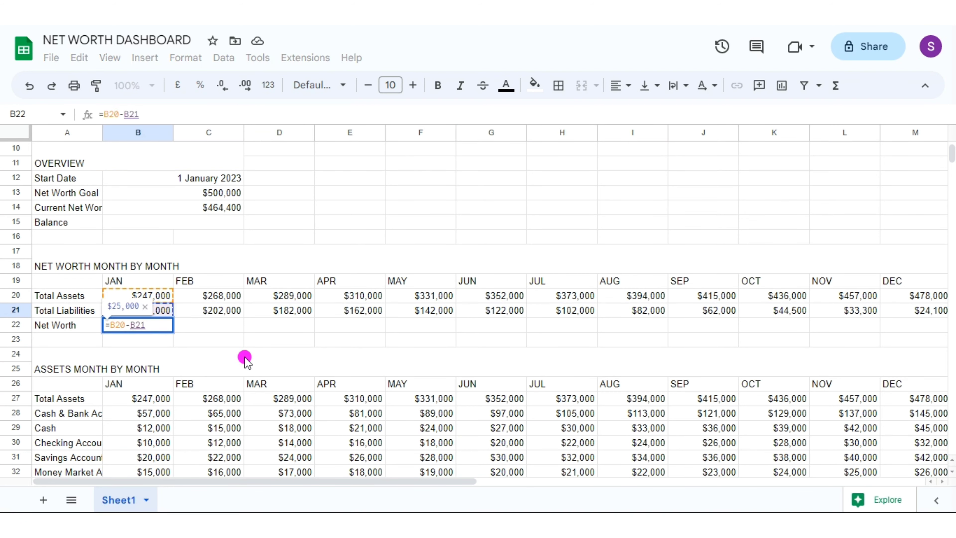
pyautogui.press('Return')
pyautogui.click(135, 325)
pyautogui.hotkey('ctrl', 'Return')
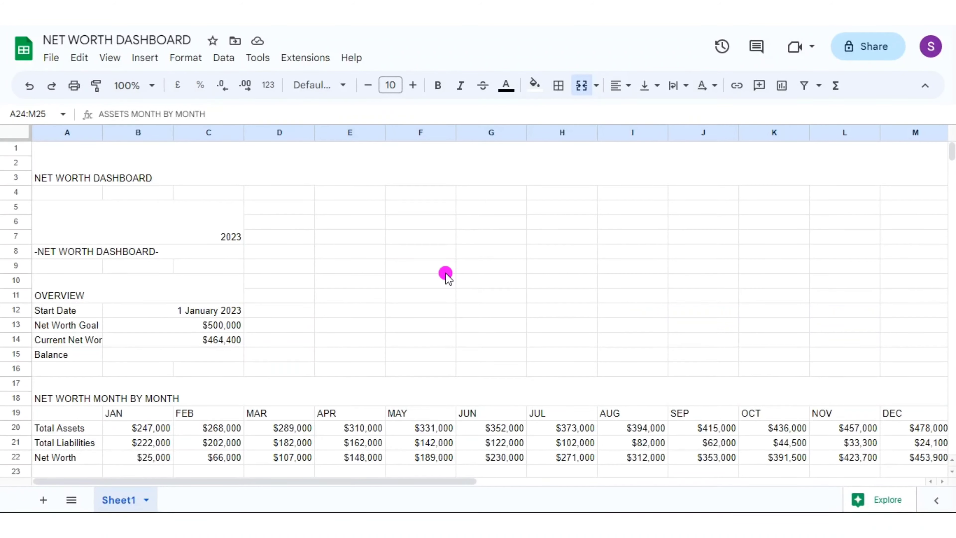
# Change the whole sheet's font to Josefin Sans
pyautogui.click(14, 132)
pyautogui.click(336, 88)
pyautogui.click(352, 224)
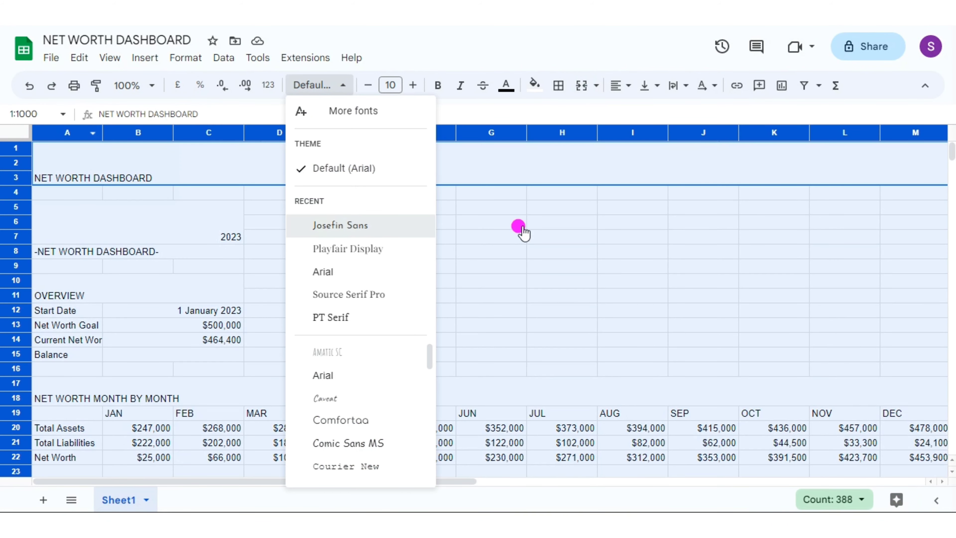
# Make the NET WORTH DASHBOARD title centred, size 40 and bold
pyautogui.click(264, 184)
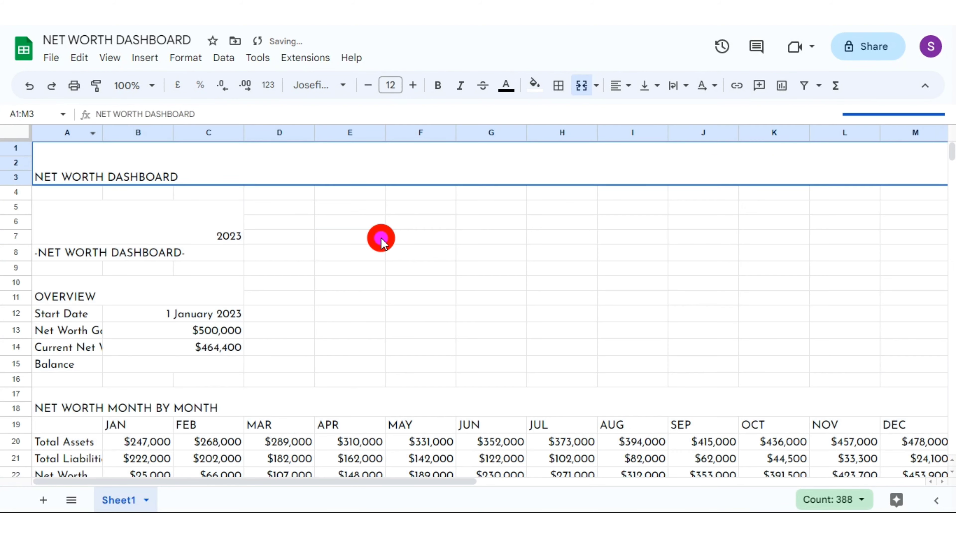
pyautogui.click(620, 85)
pyautogui.click(636, 112)
pyautogui.click(391, 85)
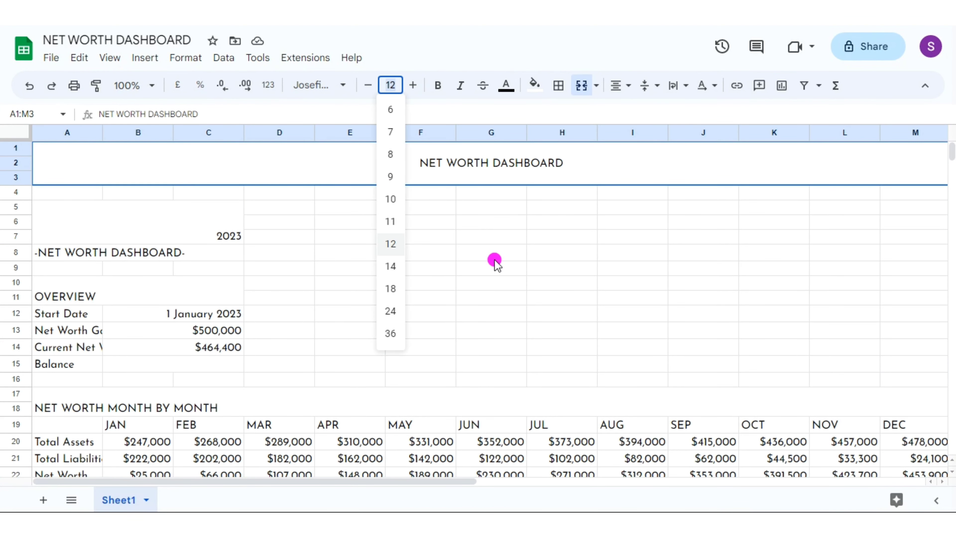
pyautogui.press('Return')
pyautogui.hotkey('ctrl', 'b')
pyautogui.click(130, 217)
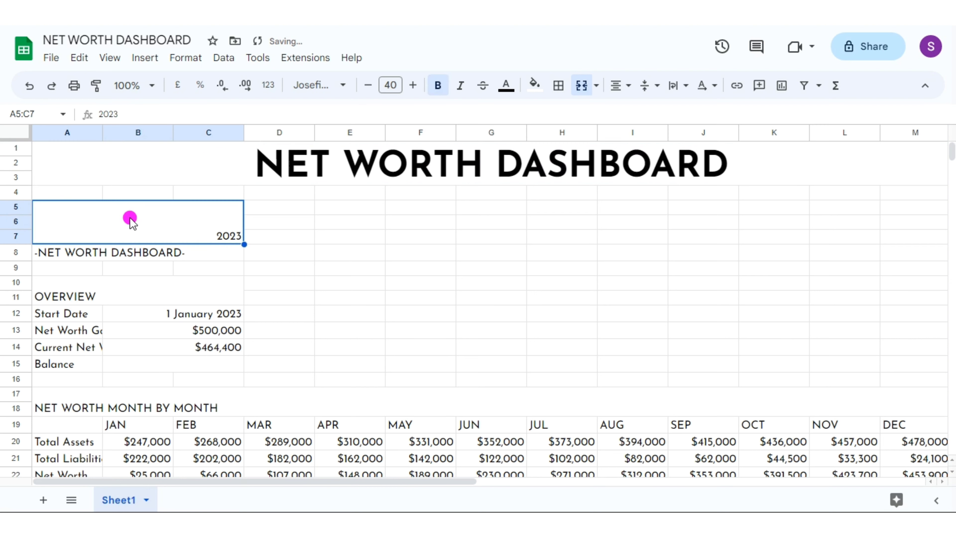
# Centre 2023 horizontally and vertically at size 40
pyautogui.click(619, 86)
pyautogui.click(643, 112)
pyautogui.click(648, 86)
pyautogui.click(662, 111)
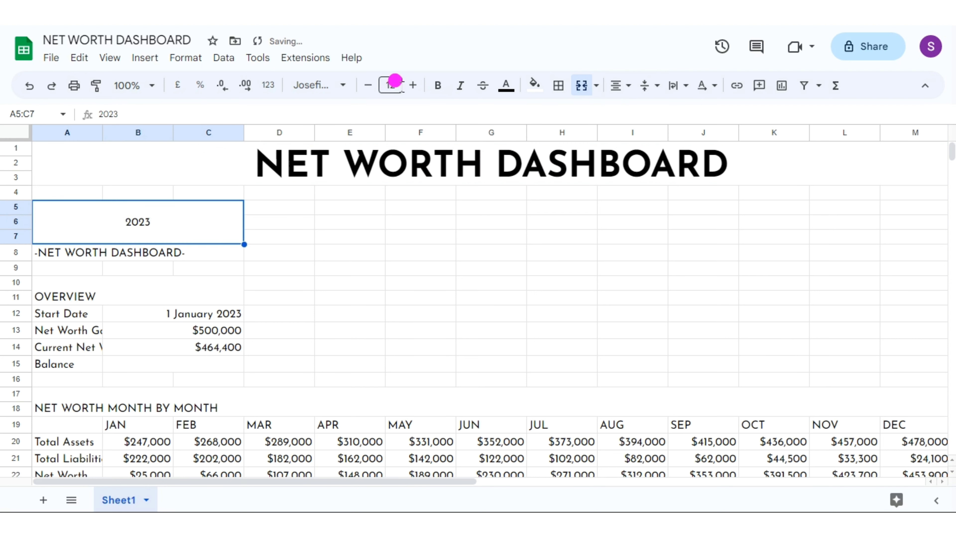
pyautogui.click(391, 86)
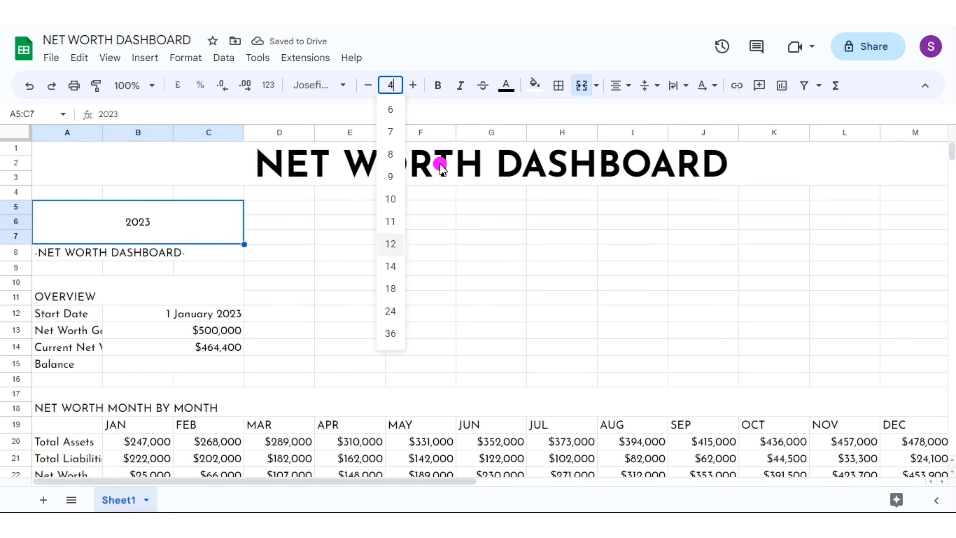
pyautogui.press('Return')
# Centre the subtitle, and make OVERVIEW centred, size 25 and bold
pyautogui.click(173, 256)
pyautogui.click(620, 86)
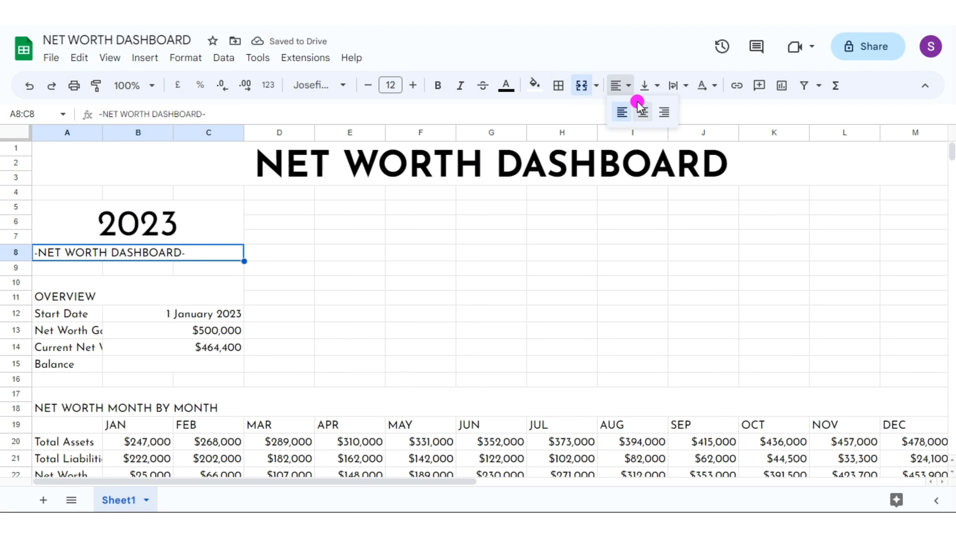
pyautogui.click(643, 111)
pyautogui.click(137, 297)
pyautogui.click(619, 86)
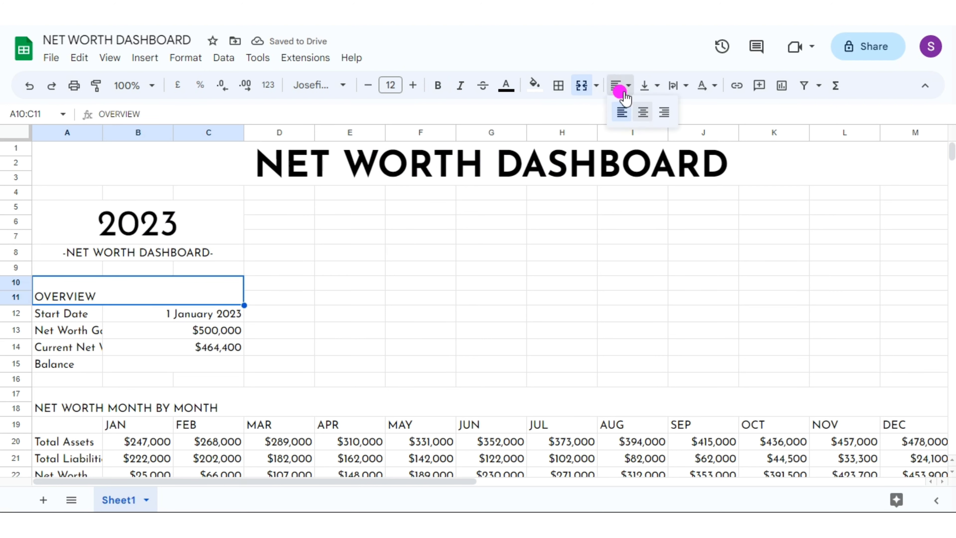
pyautogui.click(643, 118)
pyautogui.click(650, 86)
pyautogui.click(668, 112)
pyautogui.click(391, 85)
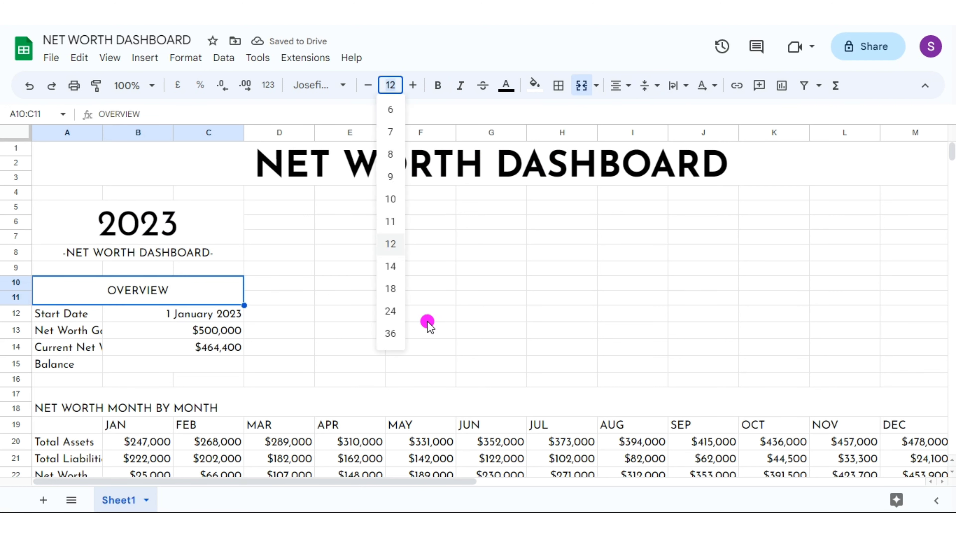
pyautogui.press('Return')
pyautogui.click(437, 86)
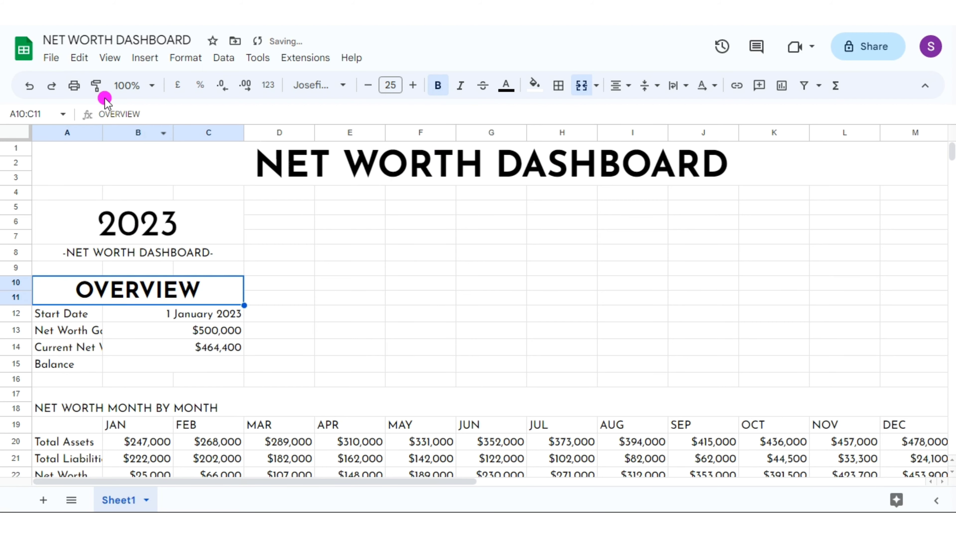
# Apply OVERVIEW's 25 pt bold centred style to the three month-by-month section titles
pyautogui.moveTo(37, 393); pyautogui.dragTo(942, 408)
pyautogui.scroll(-5, 939, 466)
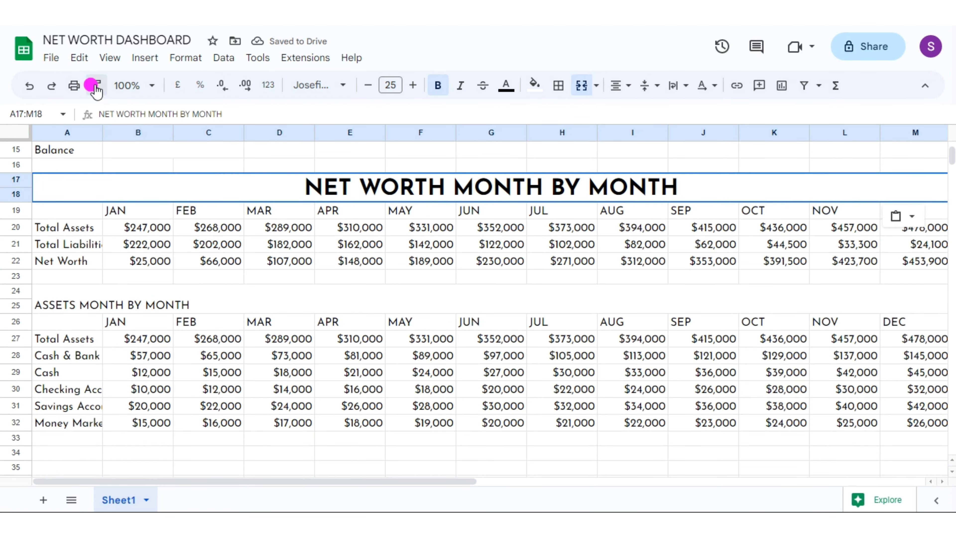
pyautogui.scroll(-5, 946, 459)
pyautogui.scroll(3, 474, 222)
pyautogui.moveTo(37, 193); pyautogui.dragTo(933, 208)
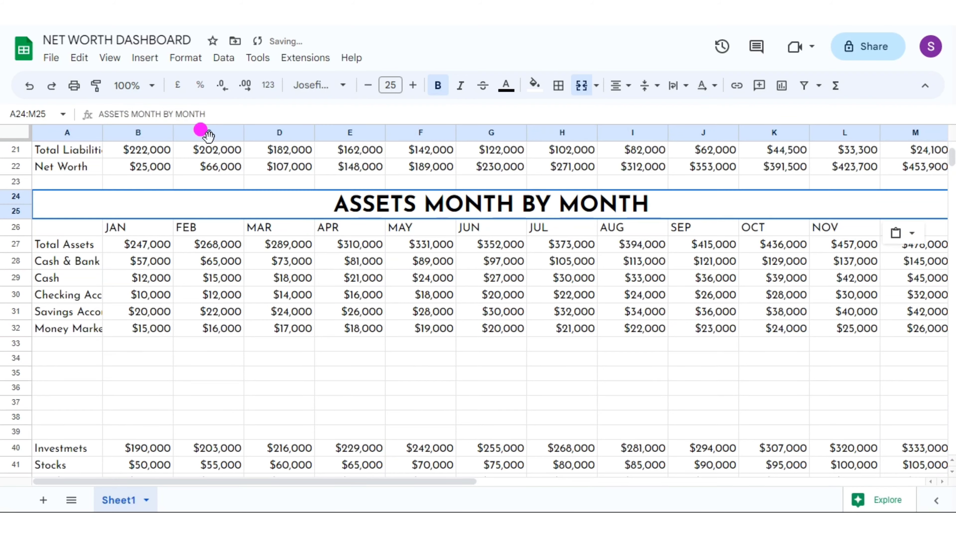
pyautogui.scroll(-2, 952, 470)
pyautogui.scroll(-5, 952, 473)
pyautogui.moveTo(37, 307); pyautogui.dragTo(941, 322)
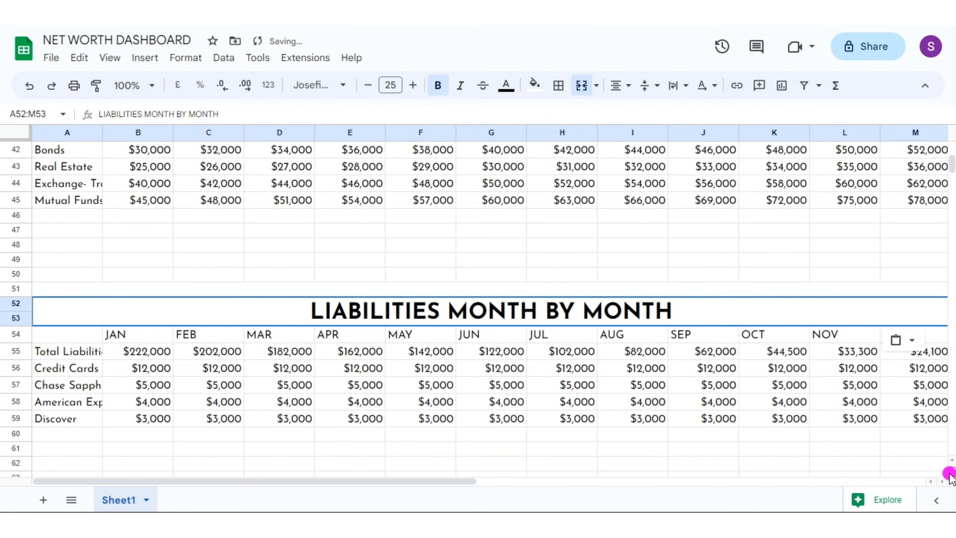
pyautogui.scroll(-5, 952, 467)
pyautogui.scroll(8, 952, 468)
pyautogui.scroll(8, 952, 468)
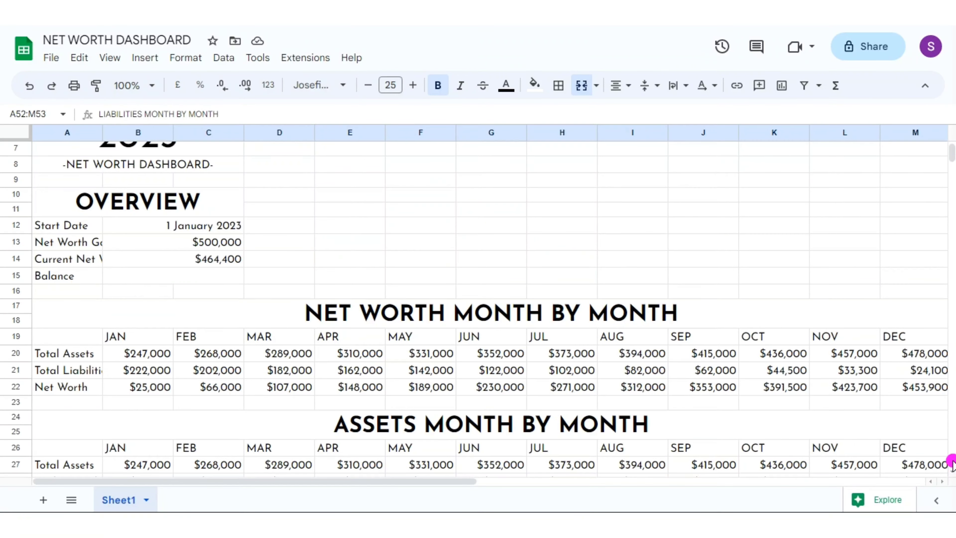
# Copy row 19's JAN–DEC header formatting onto rows 26 and 54
pyautogui.click(140, 336)
pyautogui.hotkey('ctrl', 'shift', 'Right')
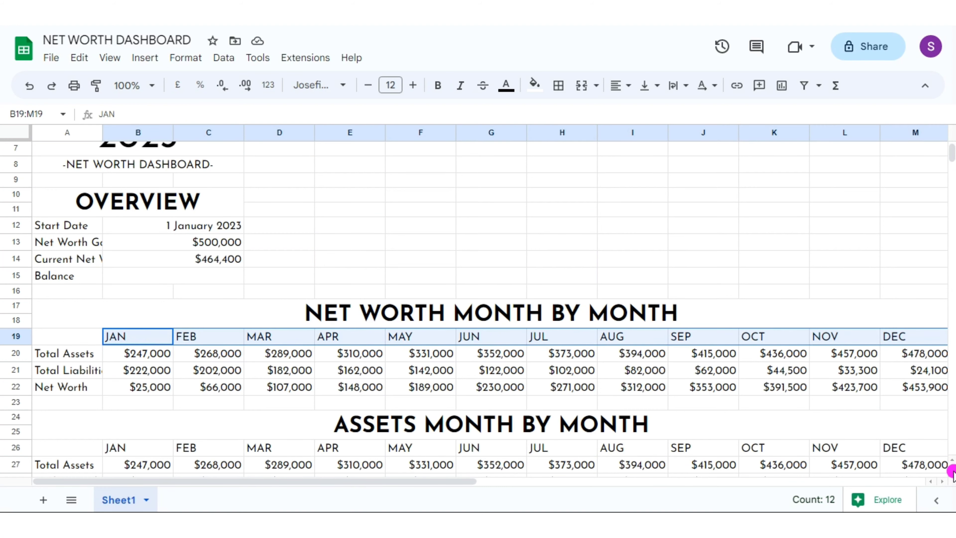
pyautogui.scroll(-3, 953, 473)
pyautogui.moveTo(160, 291); pyautogui.dragTo(915, 292)
pyautogui.scroll(-2, 947, 466)
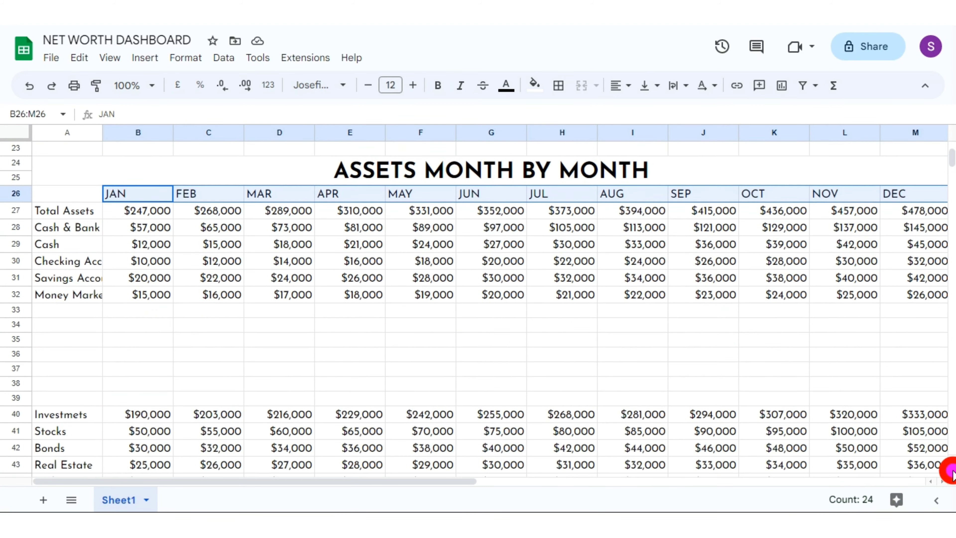
pyautogui.scroll(-5, 947, 465)
pyautogui.moveTo(117, 350); pyautogui.dragTo(897, 354)
# Make the liabilities month headers bold, horizontally centred and middle-aligned
pyautogui.click(437, 87)
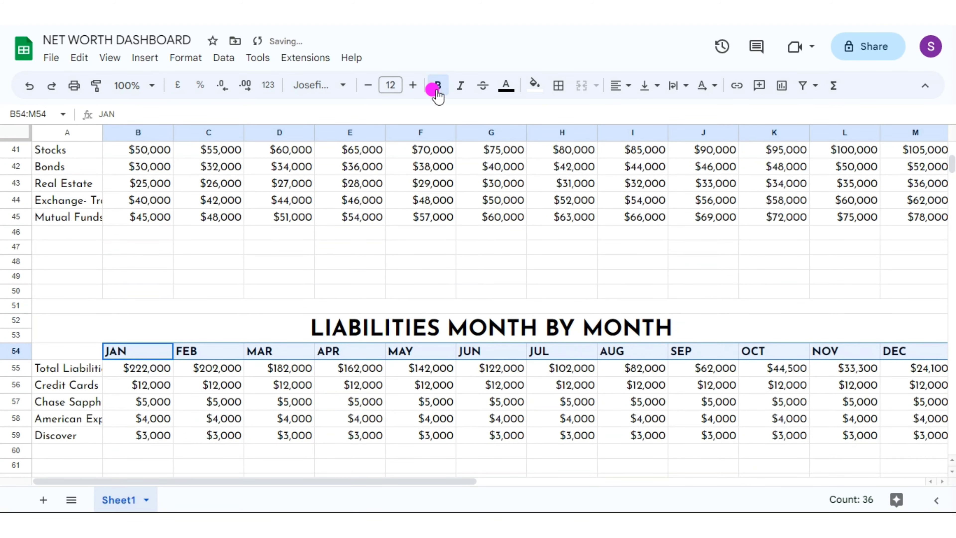
pyautogui.click(621, 86)
pyautogui.click(641, 113)
pyautogui.click(644, 85)
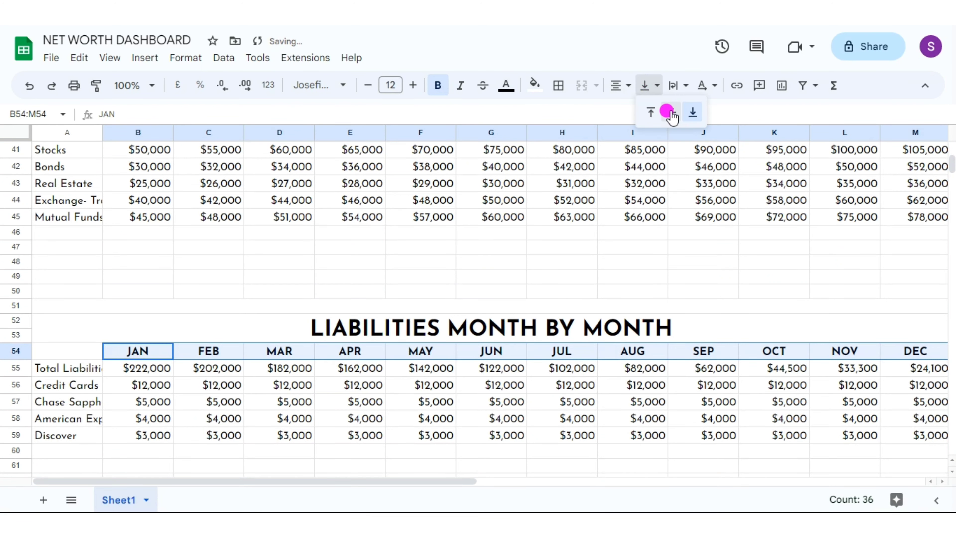
pyautogui.click(669, 112)
pyautogui.click(732, 291)
pyautogui.scroll(15, 951, 170)
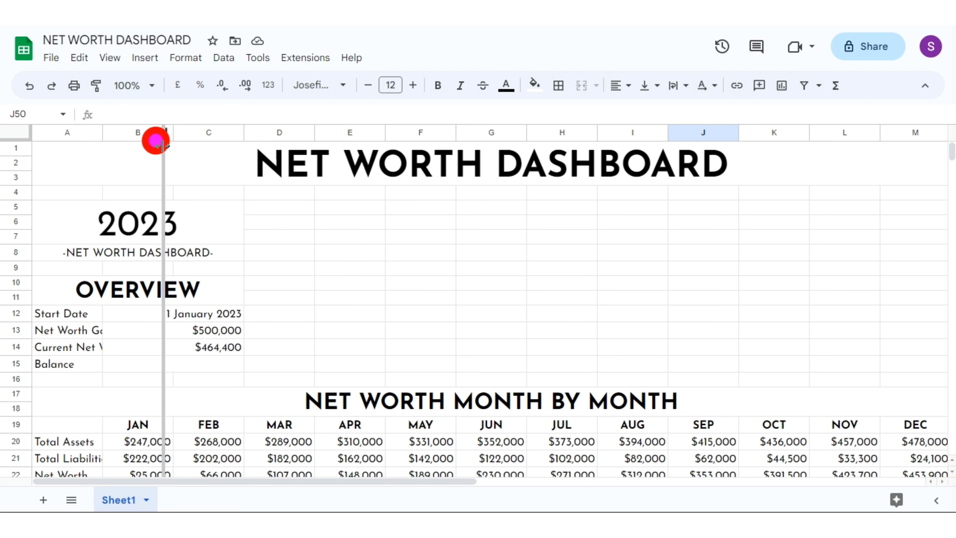
# Widen column A for full labels and narrow columns C through M so DEC fits
pyautogui.moveTo(103, 134); pyautogui.dragTo(163, 134)
pyautogui.moveTo(294, 134); pyautogui.dragTo(286, 134)
pyautogui.moveTo(357, 133); pyautogui.dragTo(350, 133)
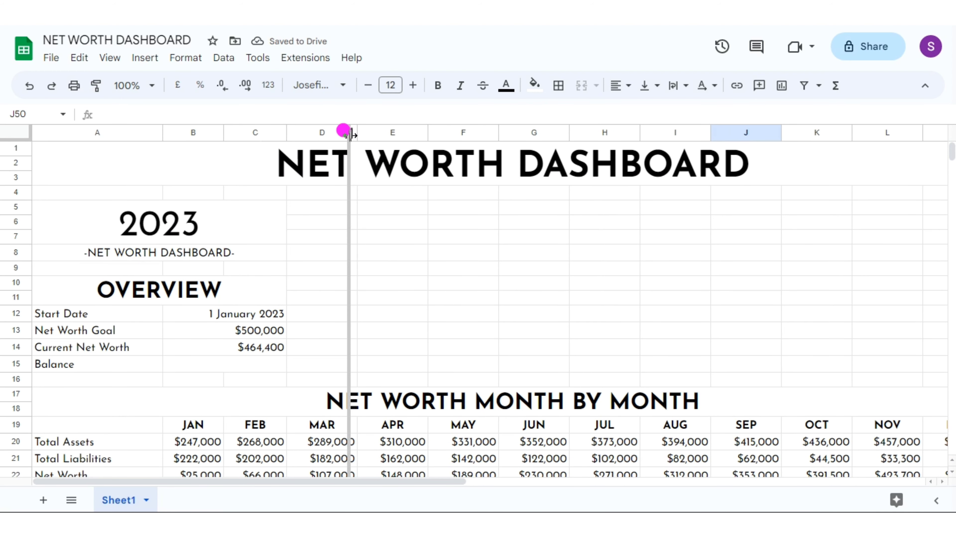
pyautogui.moveTo(420, 134); pyautogui.dragTo(410, 133)
pyautogui.moveTo(482, 133); pyautogui.dragTo(473, 134)
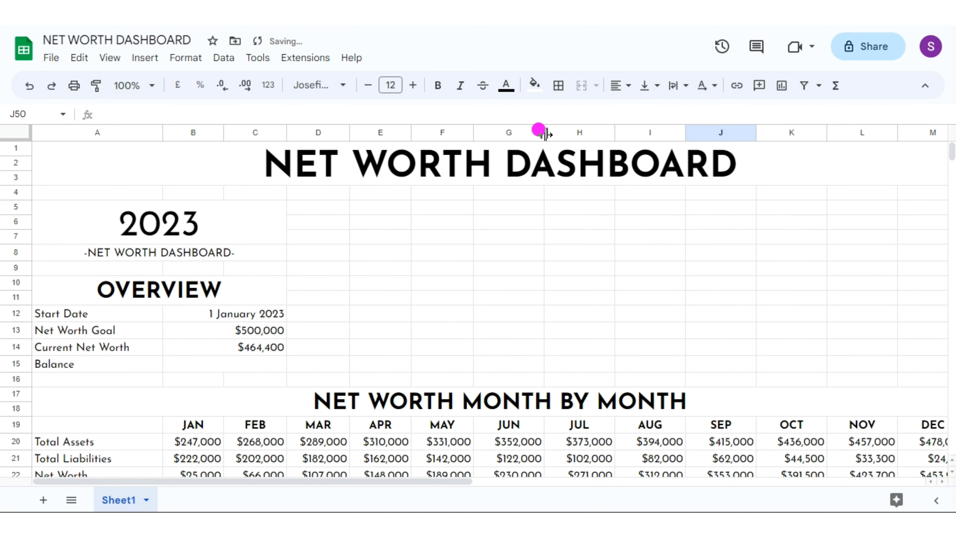
pyautogui.moveTo(545, 134); pyautogui.dragTo(537, 134)
pyautogui.moveTo(608, 133); pyautogui.dragTo(599, 134)
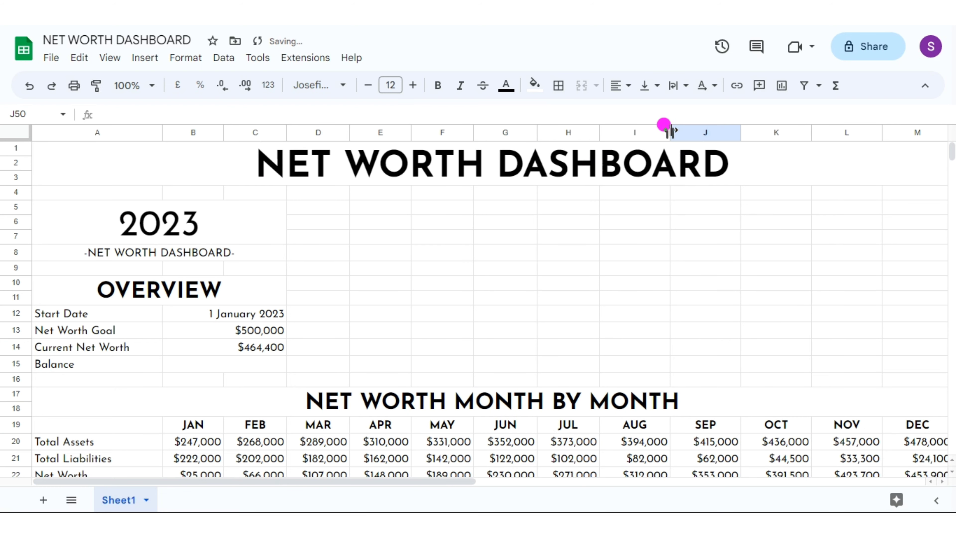
pyautogui.moveTo(671, 134); pyautogui.dragTo(664, 134)
pyautogui.moveTo(735, 132); pyautogui.dragTo(730, 133)
pyautogui.moveTo(801, 133); pyautogui.dragTo(793, 132)
pyautogui.moveTo(864, 133); pyautogui.dragTo(856, 132)
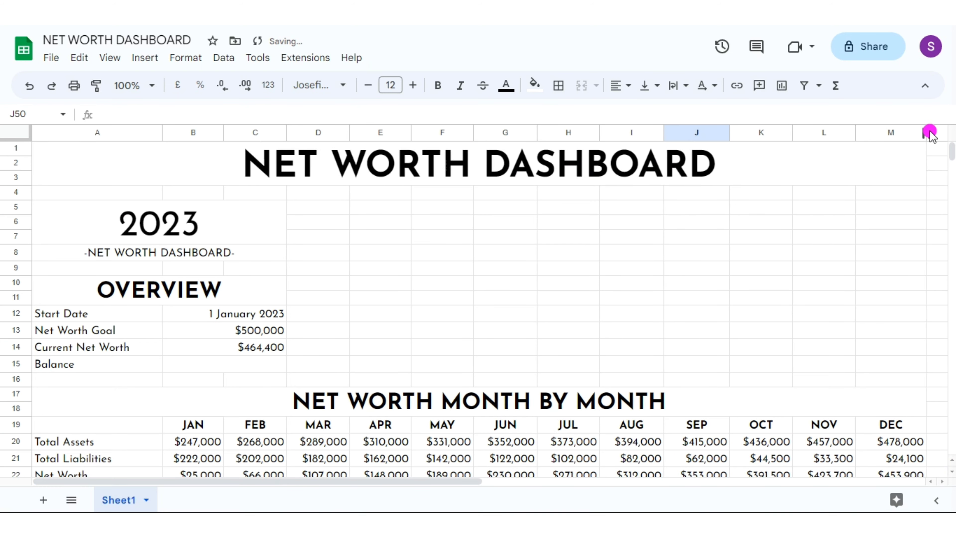
pyautogui.moveTo(926, 132); pyautogui.dragTo(921, 132)
pyautogui.moveTo(163, 133); pyautogui.dragTo(187, 133)
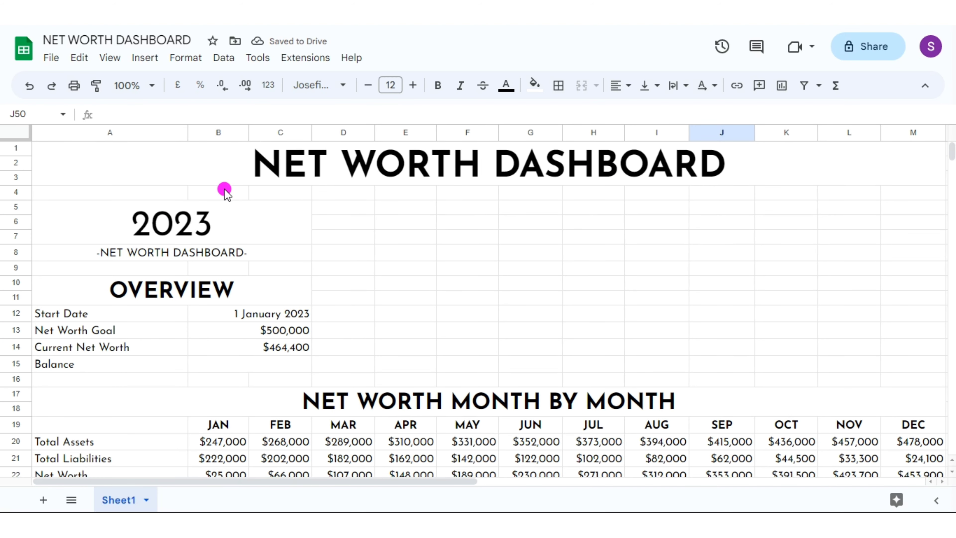
# Left-align the monthly figures in the Net Worth summary table
pyautogui.click(364, 240)
pyautogui.scroll(-3, 364, 241)
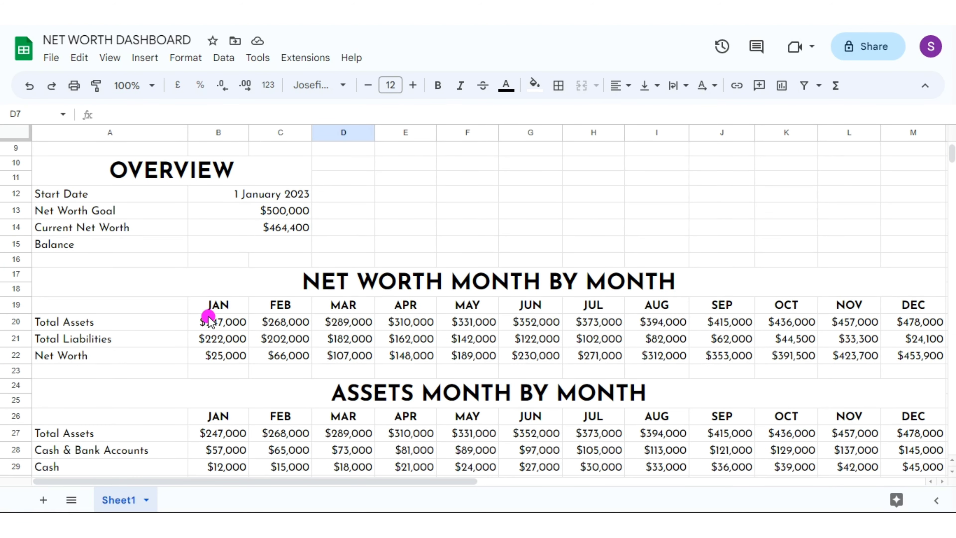
pyautogui.moveTo(216, 322); pyautogui.dragTo(905, 355)
pyautogui.click(621, 85)
pyautogui.click(623, 120)
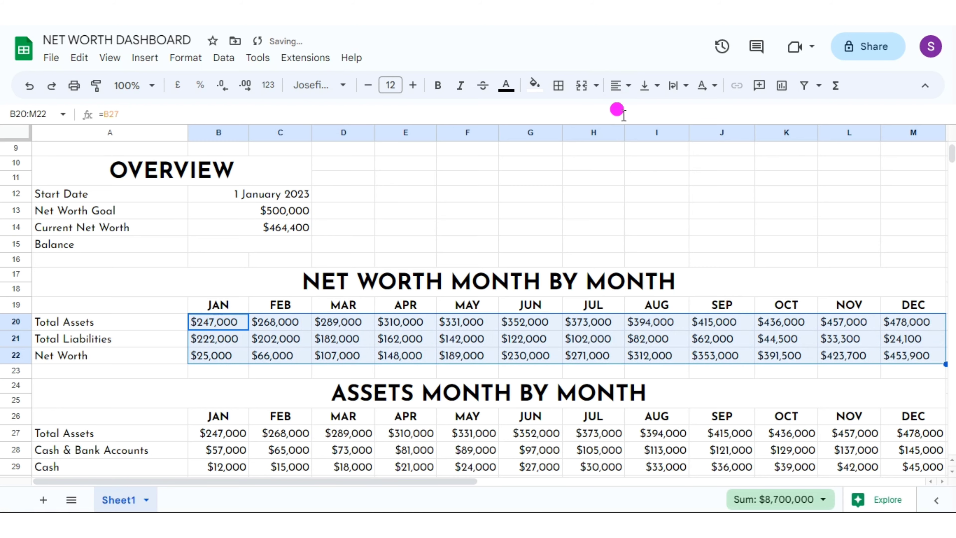
pyautogui.click(787, 260)
# Left-align the liability amounts in the B55:M78 block
pyautogui.scroll(-5, 331, 221)
pyautogui.moveTo(194, 182); pyautogui.dragTo(945, 467)
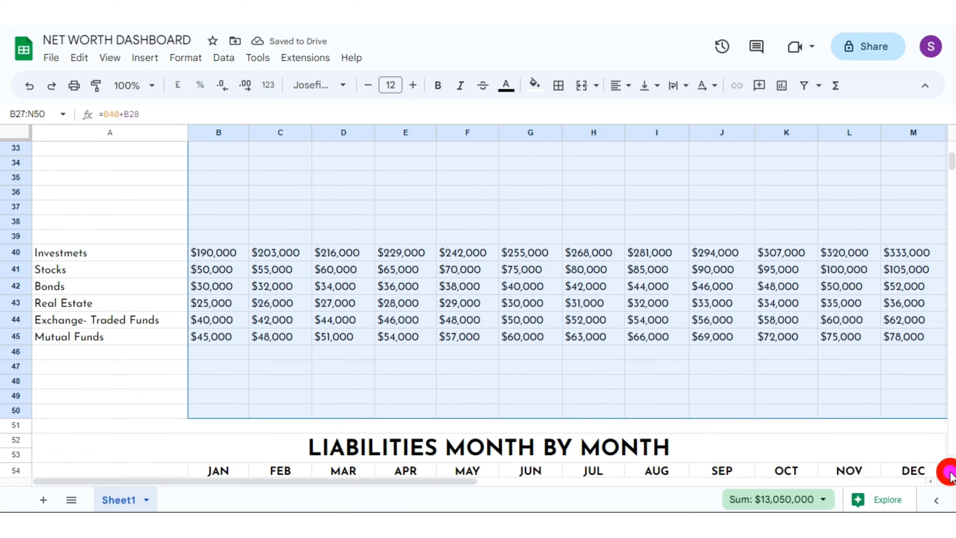
pyautogui.scroll(-5, 948, 472)
pyautogui.moveTo(217, 275); pyautogui.dragTo(888, 394)
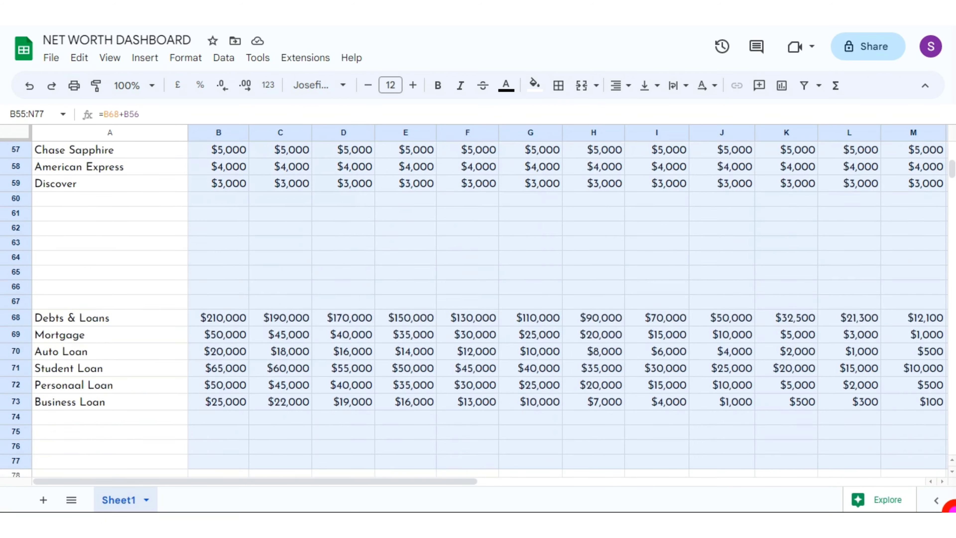
pyautogui.click(617, 85)
pyautogui.click(621, 114)
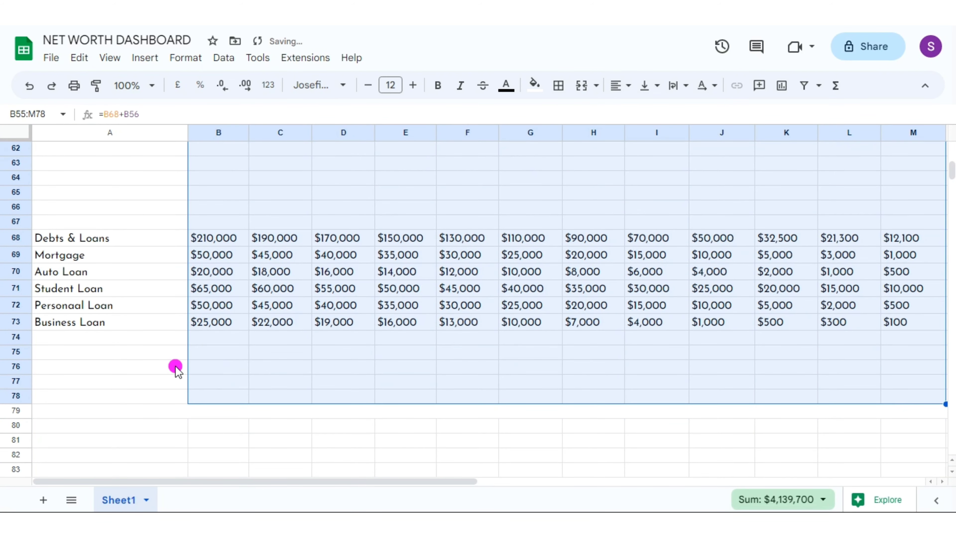
pyautogui.click(175, 367)
pyautogui.moveTo(952, 170); pyautogui.dragTo(945, 145)
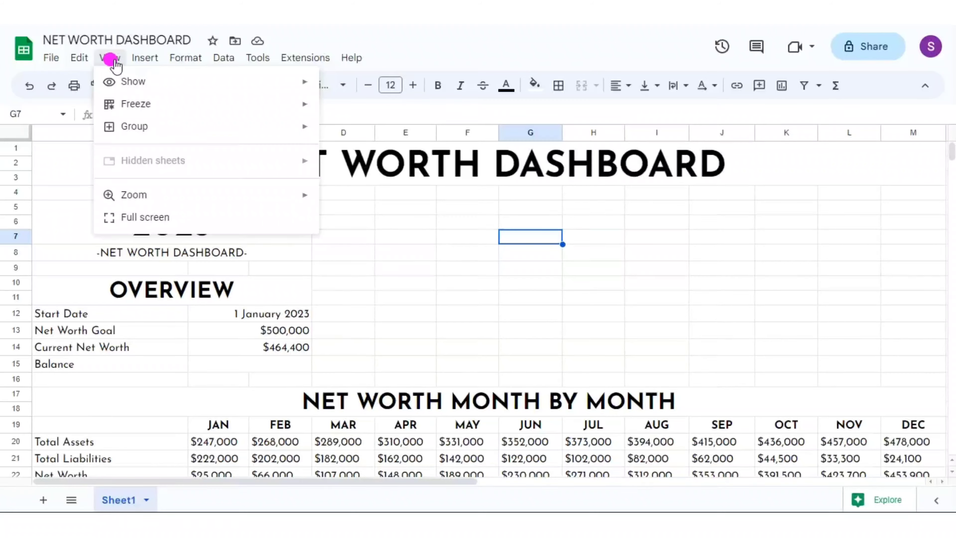
pyautogui.click(130, 81)
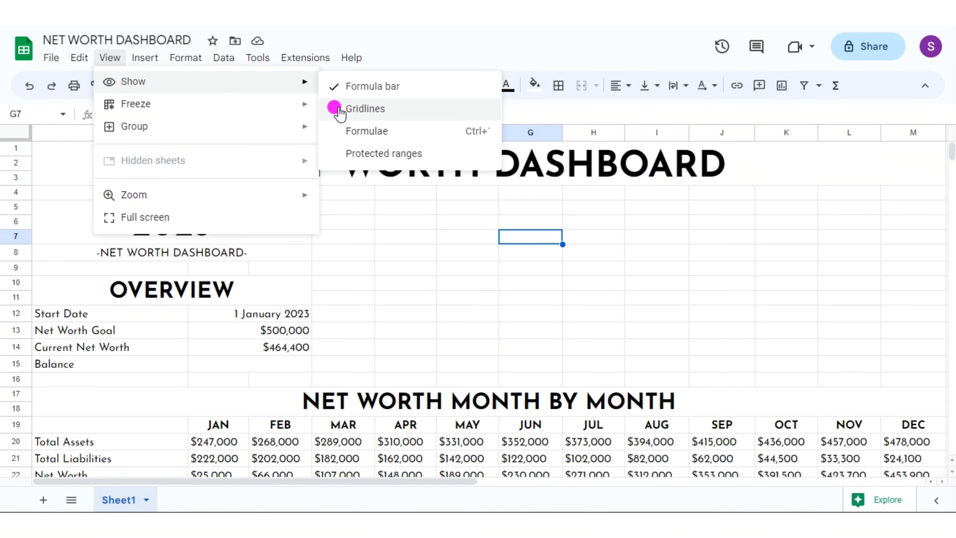
# Hide the gridlines, underline the main title and box in the 2023 title block
pyautogui.click(365, 108)
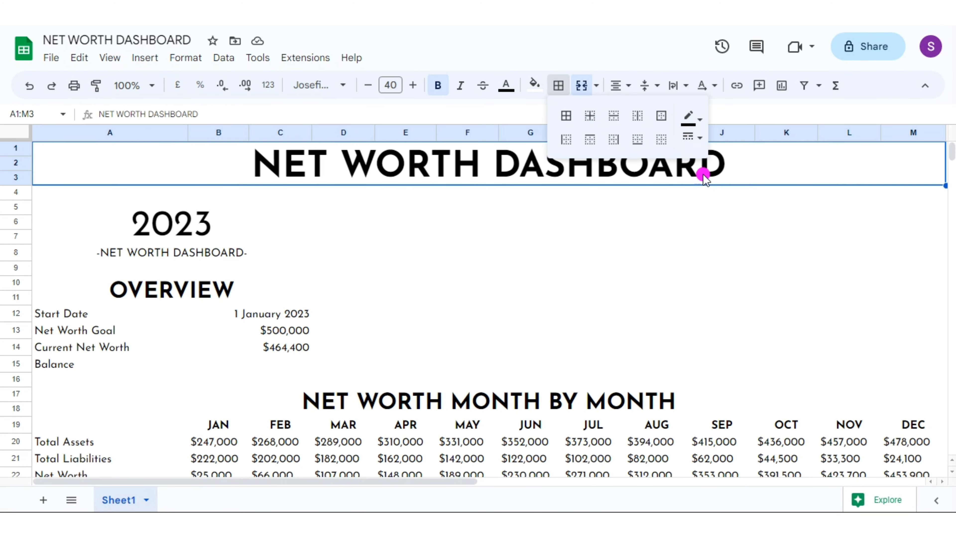
pyautogui.click(638, 140)
pyautogui.moveTo(107, 220); pyautogui.dragTo(107, 253)
pyautogui.click(559, 85)
pyautogui.click(660, 118)
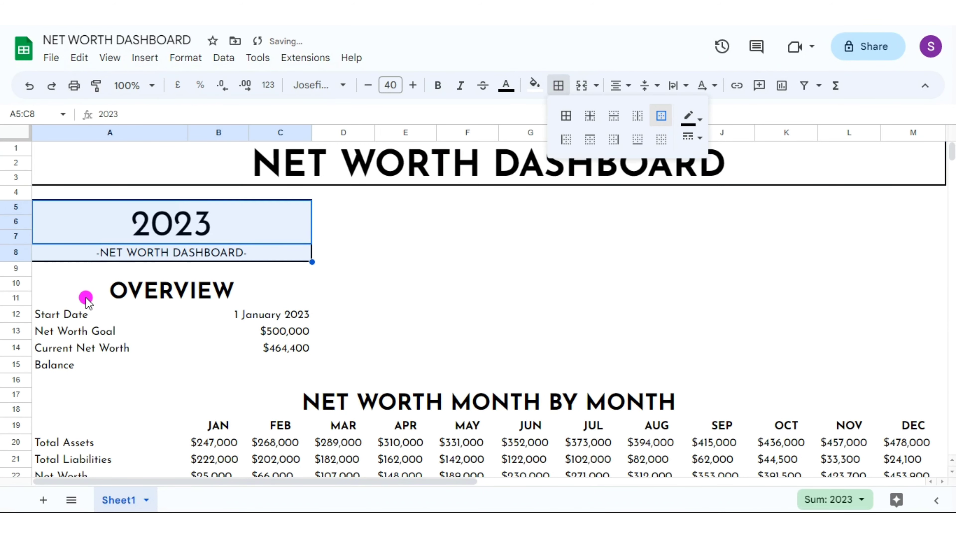
# Box in the Overview table and add a line under the OVERVIEW heading
pyautogui.moveTo(85, 299); pyautogui.dragTo(104, 368)
pyautogui.click(559, 85)
pyautogui.click(669, 120)
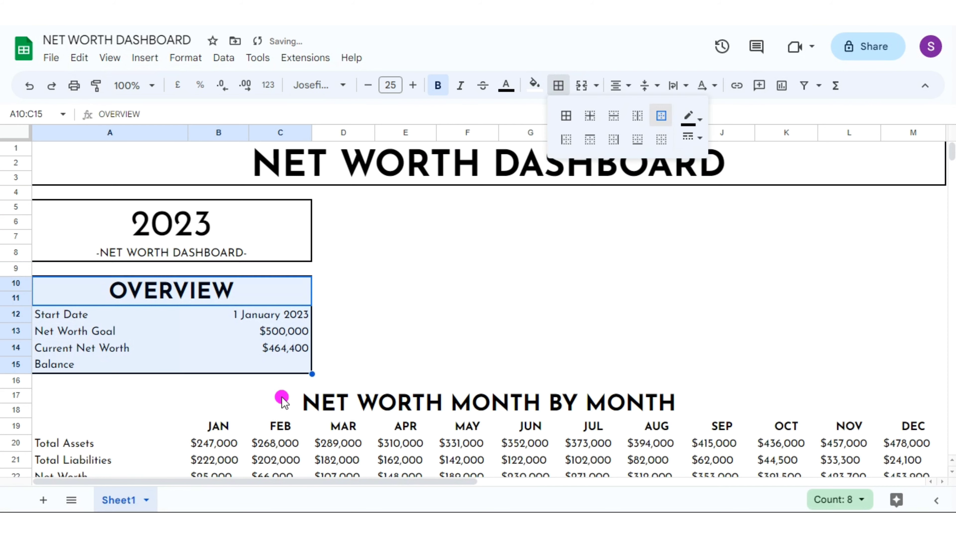
pyautogui.click(278, 399)
pyautogui.scroll(-2, 951, 466)
pyautogui.scroll(-3, 952, 465)
pyautogui.scroll(1, 952, 462)
pyautogui.click(559, 85)
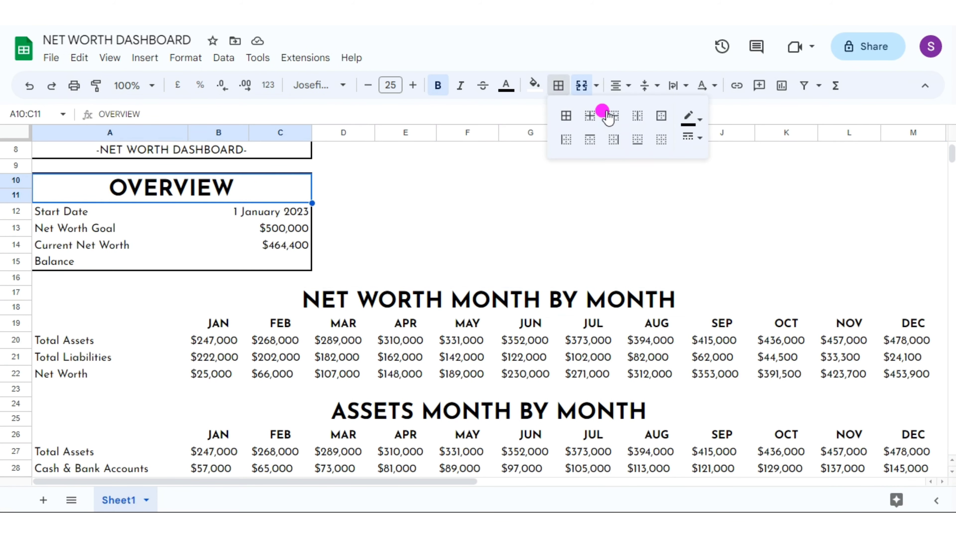
pyautogui.click(602, 111)
# Box in the Net Worth Month by Month table and underline its title
pyautogui.moveTo(272, 294); pyautogui.dragTo(489, 373)
pyautogui.click(559, 85)
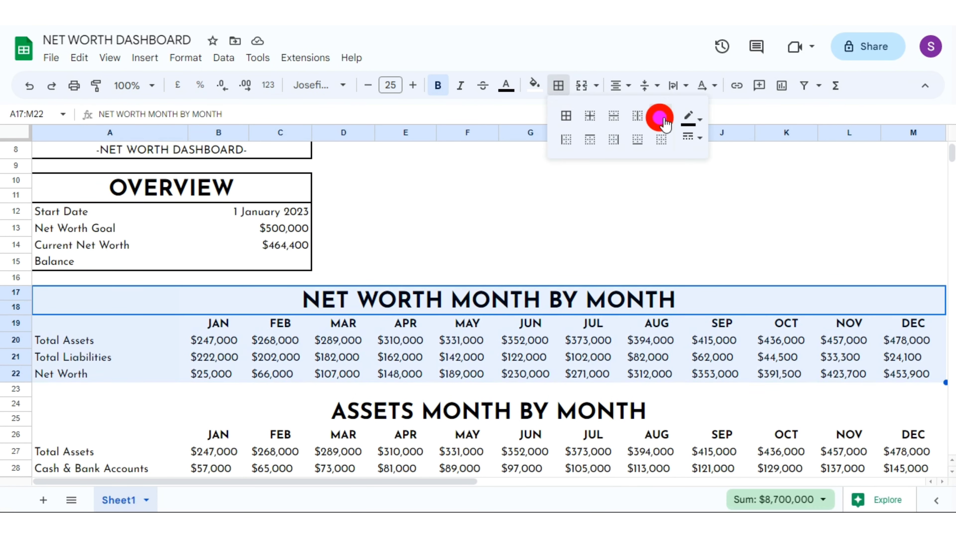
pyautogui.click(660, 117)
pyautogui.click(269, 295)
pyautogui.click(559, 85)
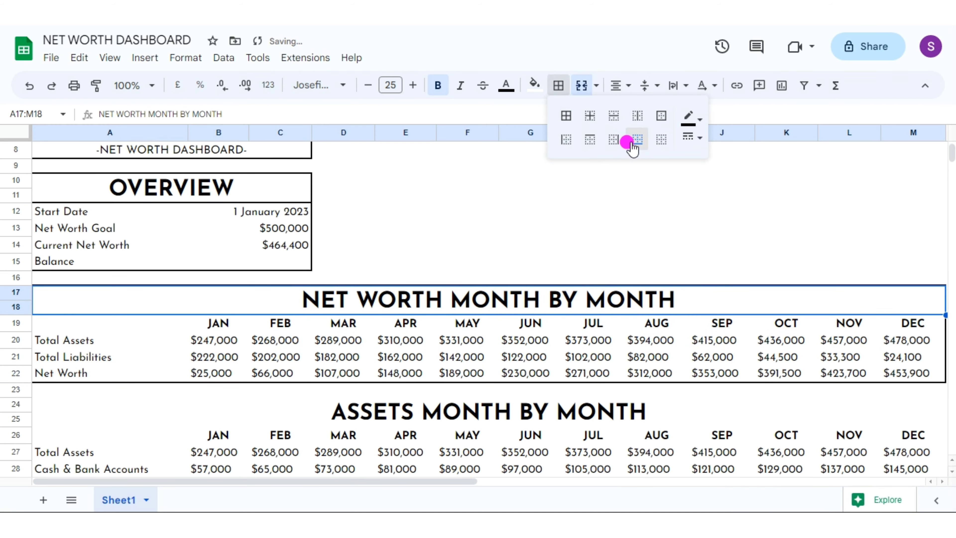
# Box in the Assets Month by Month table and underline its title
pyautogui.scroll(-3, 951, 467)
pyautogui.moveTo(242, 301); pyautogui.dragTo(301, 382)
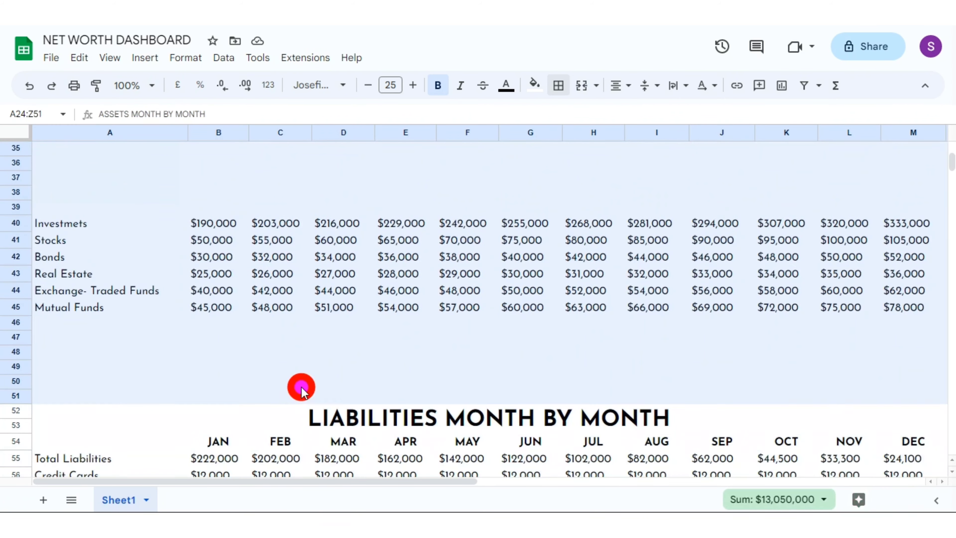
pyautogui.click(559, 85)
pyautogui.click(660, 117)
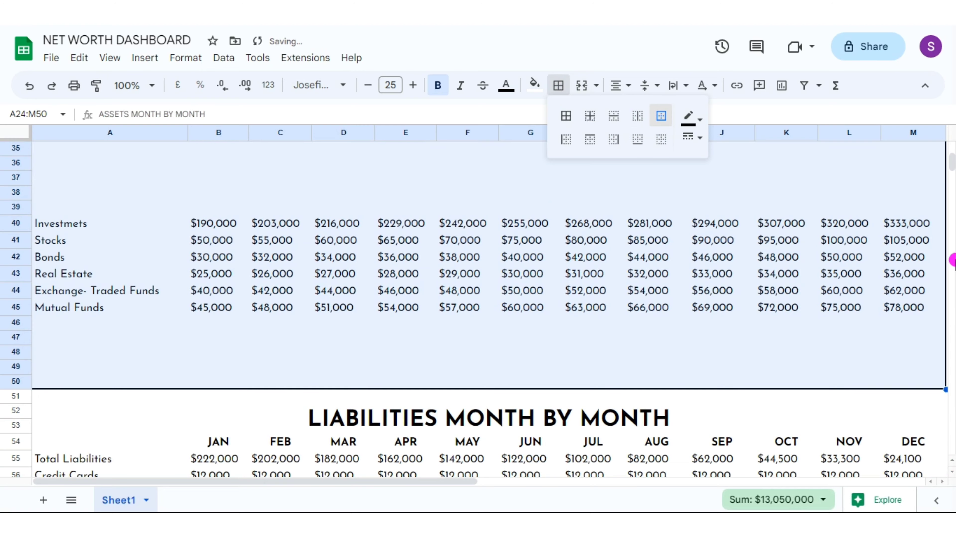
pyautogui.scroll(5, 948, 458)
pyautogui.click(305, 239)
pyautogui.click(559, 85)
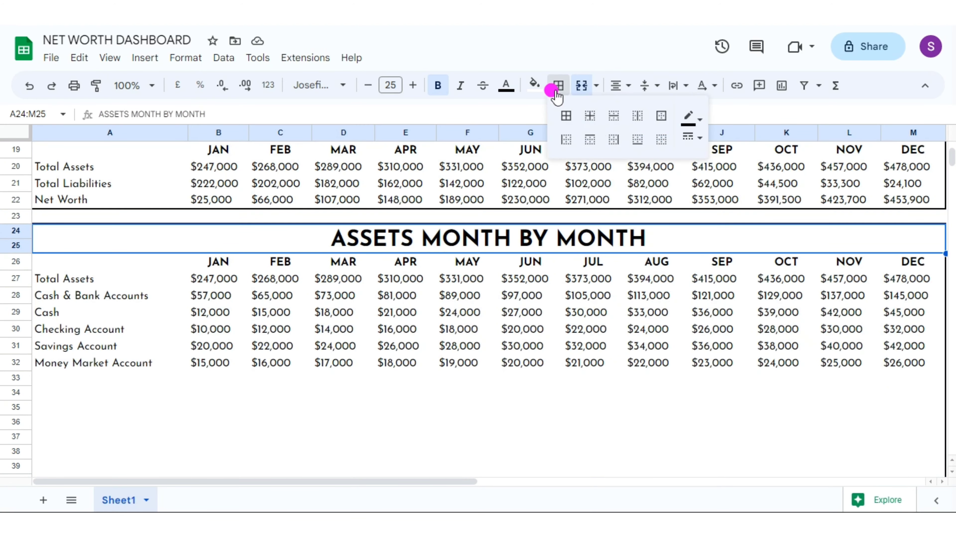
pyautogui.click(637, 140)
pyautogui.click(905, 451)
# Select the Liabilities Month by Month table further down the sheet
pyautogui.scroll(-3, 911, 456)
pyautogui.scroll(-2, 952, 475)
pyautogui.scroll(-3, 953, 475)
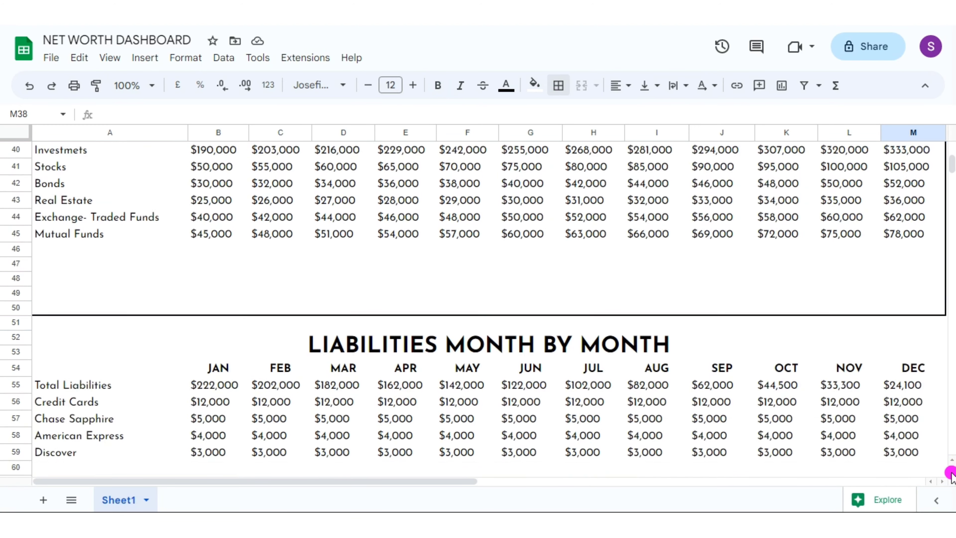
pyautogui.scroll(-2, 952, 475)
pyautogui.moveTo(175, 289)
pyautogui.mouseDown()
pyautogui.moveTo(418, 507)
pyautogui.moveTo(404, 429)
pyautogui.mouseUp()
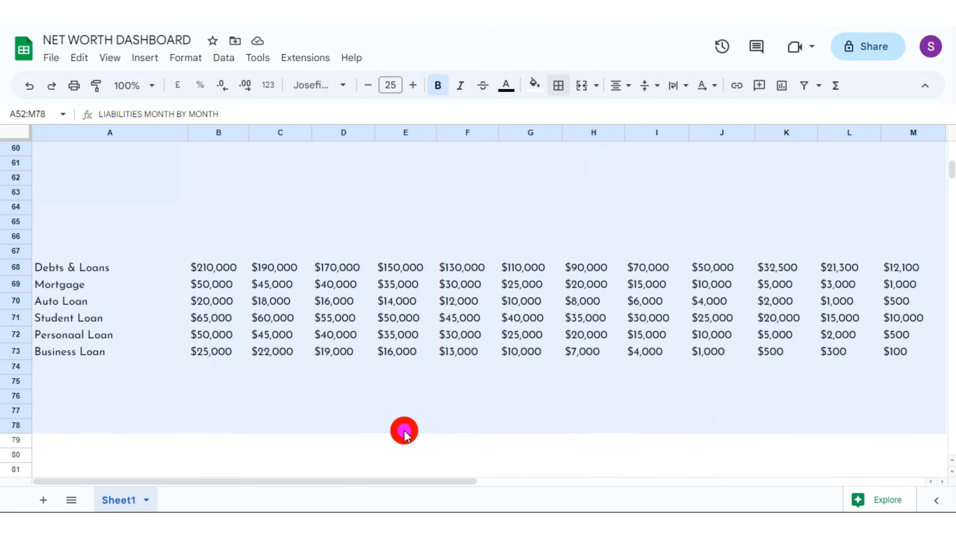
# Box in the Liabilities Month by Month table and underline its title
pyautogui.click(559, 85)
pyautogui.click(663, 118)
pyautogui.scroll(5, 953, 464)
pyautogui.click(751, 218)
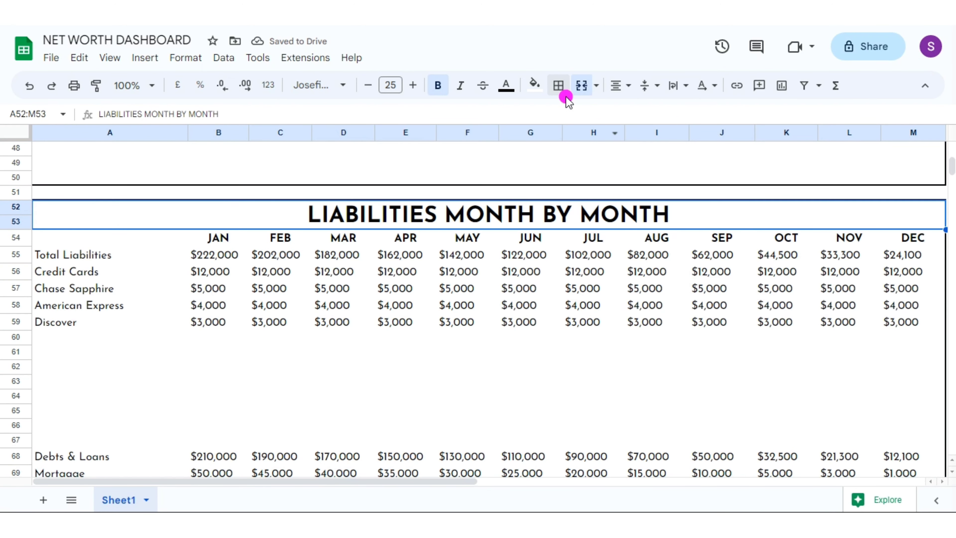
pyautogui.click(559, 86)
pyautogui.click(124, 237)
# Add a bottom line under the Net Worth month header row
pyautogui.moveTo(124, 237); pyautogui.dragTo(911, 238)
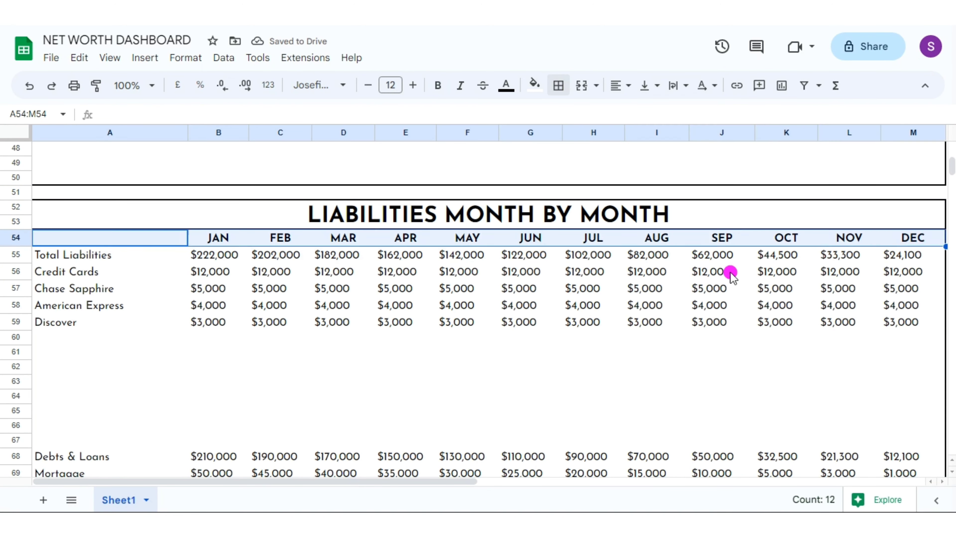
pyautogui.scroll(10, 952, 460)
pyautogui.scroll(1, 952, 459)
pyautogui.moveTo(116, 336); pyautogui.dragTo(909, 338)
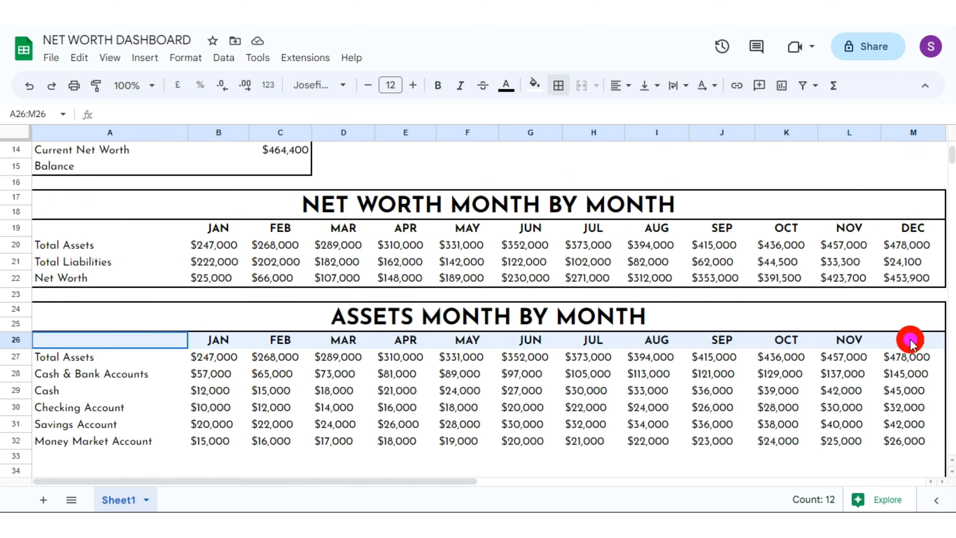
pyautogui.moveTo(113, 228); pyautogui.dragTo(926, 232)
pyautogui.click(559, 86)
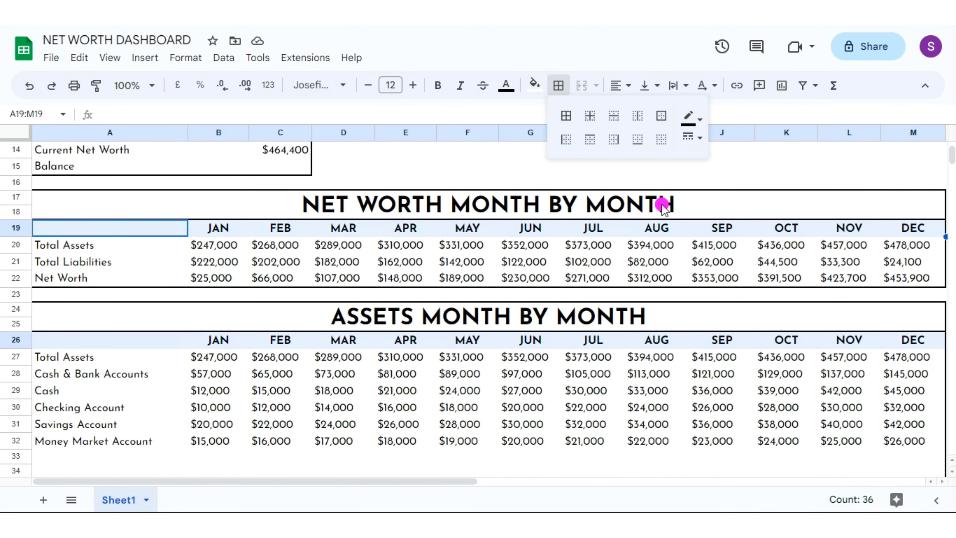
pyautogui.click(638, 140)
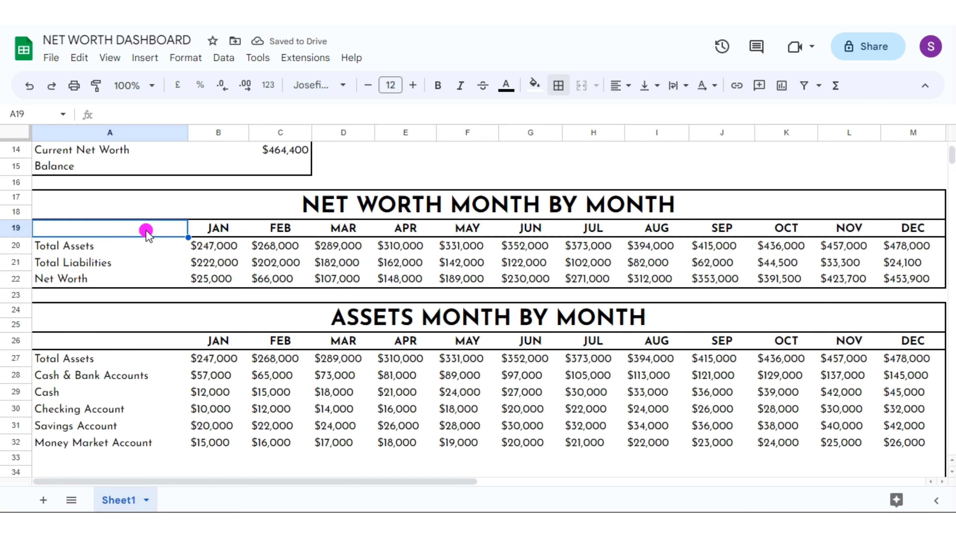
# Rule every month cell in the Net Worth, Assets and Liabilities header rows with thin borders
pyautogui.moveTo(147, 234); pyautogui.dragTo(907, 228)
pyautogui.moveTo(75, 341); pyautogui.dragTo(913, 341)
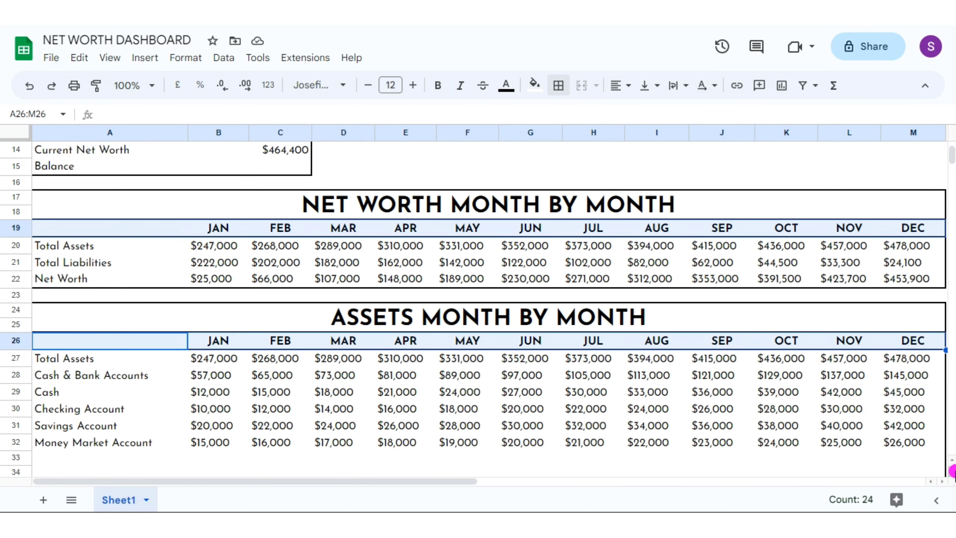
pyautogui.scroll(-10, 952, 471)
pyautogui.moveTo(121, 267); pyautogui.dragTo(913, 268)
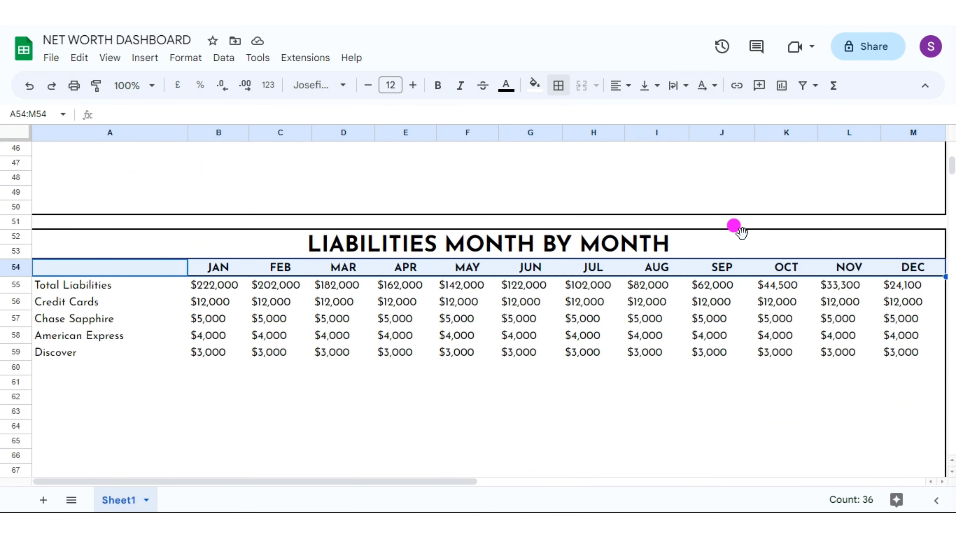
pyautogui.click(558, 89)
pyautogui.click(687, 138)
pyautogui.click(706, 162)
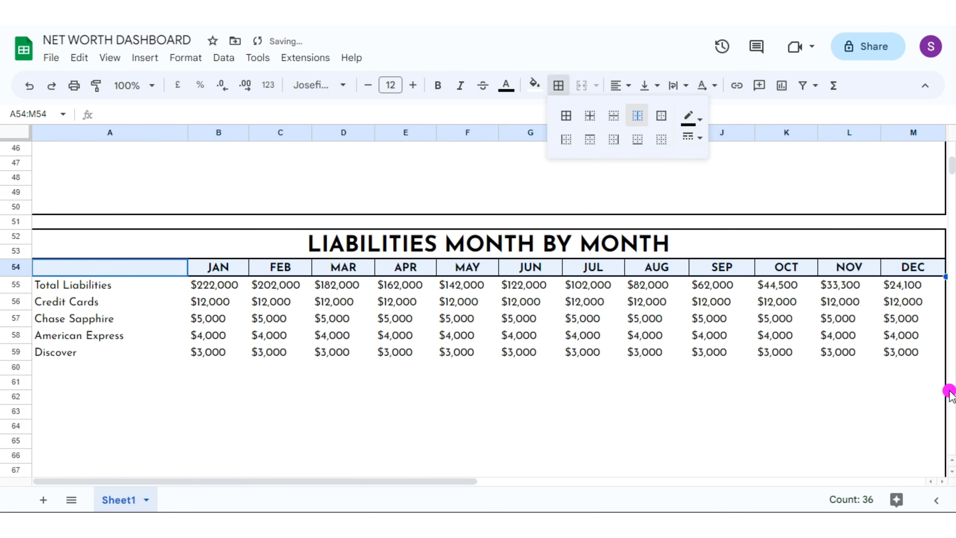
pyautogui.scroll(3, 946, 457)
pyautogui.scroll(10, 904, 457)
pyautogui.scroll(1, 941, 457)
# Add inner cell lines to the Overview table and the Net Worth figures
pyautogui.scroll(2, 948, 457)
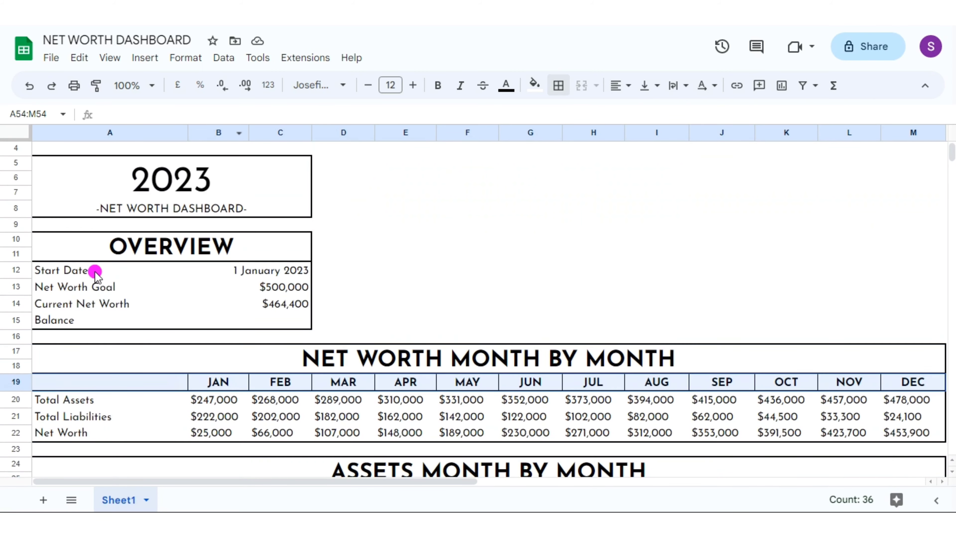
pyautogui.moveTo(97, 272); pyautogui.dragTo(247, 318)
pyautogui.click(558, 85)
pyautogui.click(589, 115)
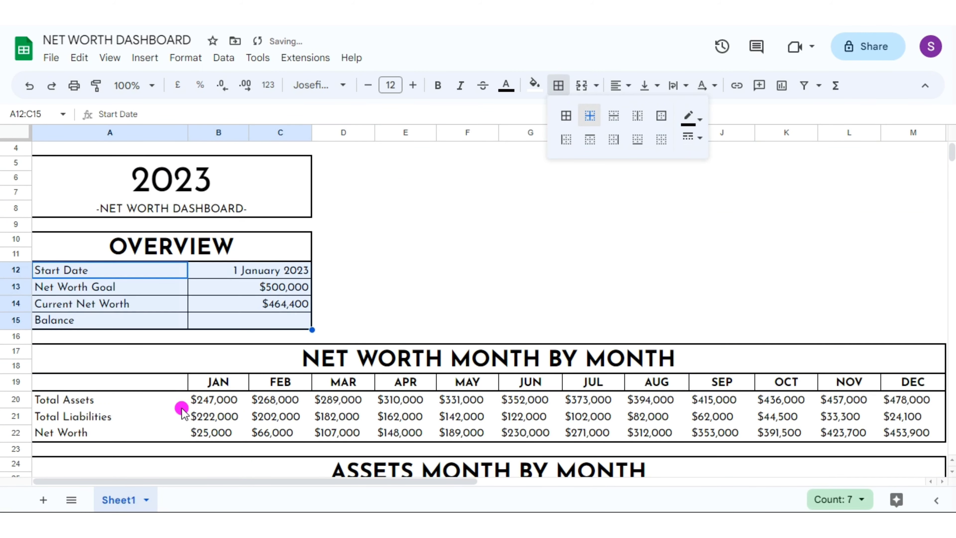
pyautogui.moveTo(182, 403); pyautogui.dragTo(904, 433)
pyautogui.click(558, 85)
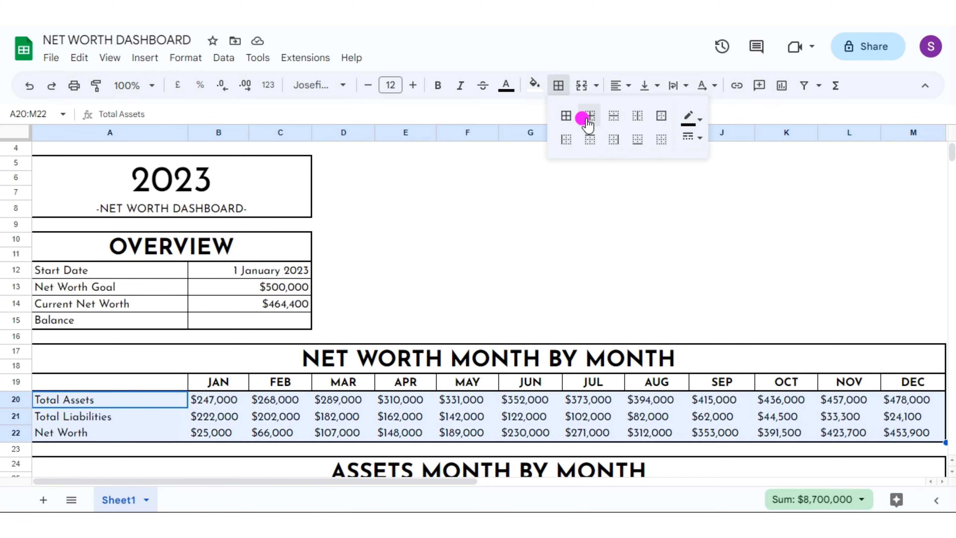
pyautogui.click(590, 120)
# Add inner grid lines to the Assets and Liabilities table bodies
pyautogui.scroll(-3, 339, 188)
pyautogui.scroll(-4, 189, 207)
pyautogui.moveTo(89, 211)
pyautogui.mouseDown()
pyautogui.moveTo(895, 437)
pyautogui.moveTo(911, 462)
pyautogui.mouseUp()
pyautogui.click(559, 85)
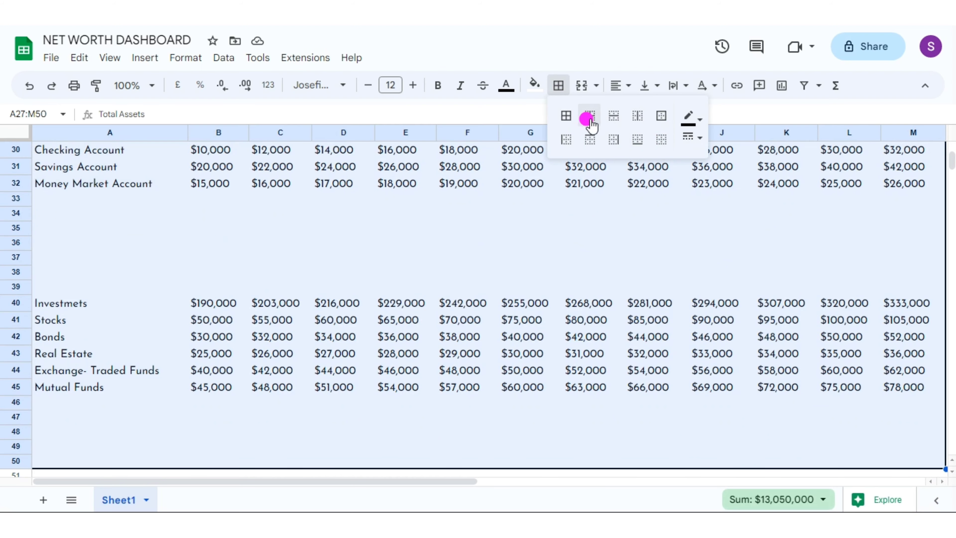
pyautogui.click(590, 119)
pyautogui.scroll(-6, 452, 301)
pyautogui.click(94, 270)
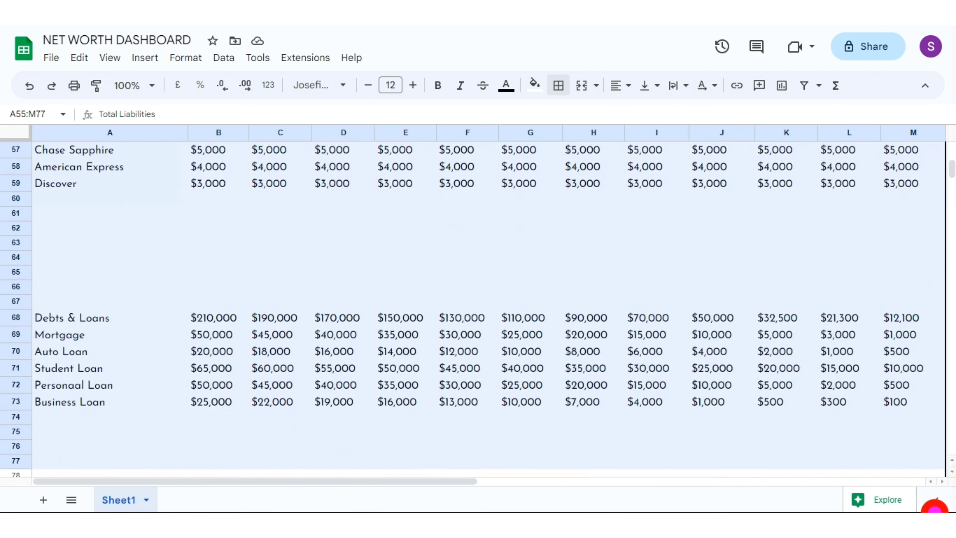
pyautogui.moveTo(94, 270); pyautogui.dragTo(920, 386)
pyautogui.click(558, 85)
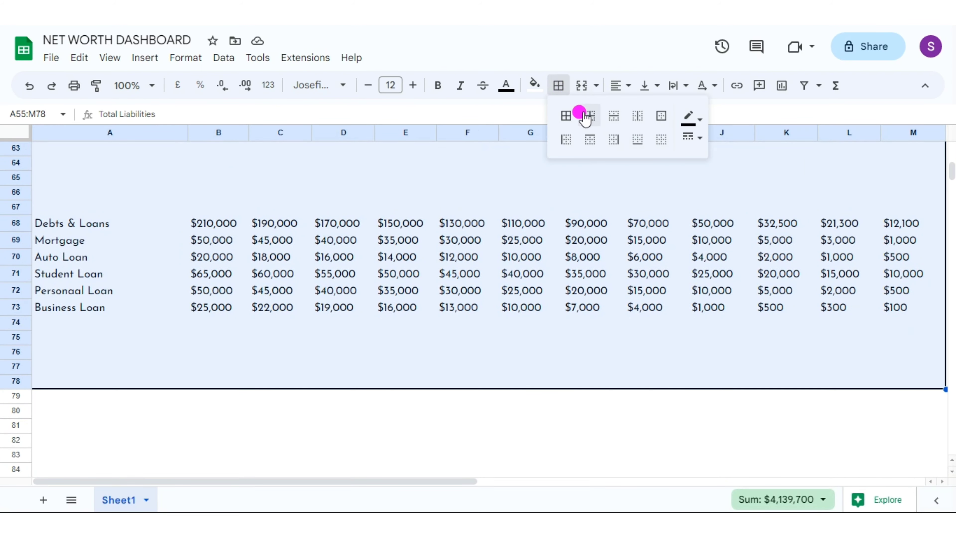
pyautogui.click(586, 119)
pyautogui.click(730, 411)
# Fill the 2023 block with light sage green
pyautogui.scroll(1, 952, 460)
pyautogui.scroll(6, 952, 461)
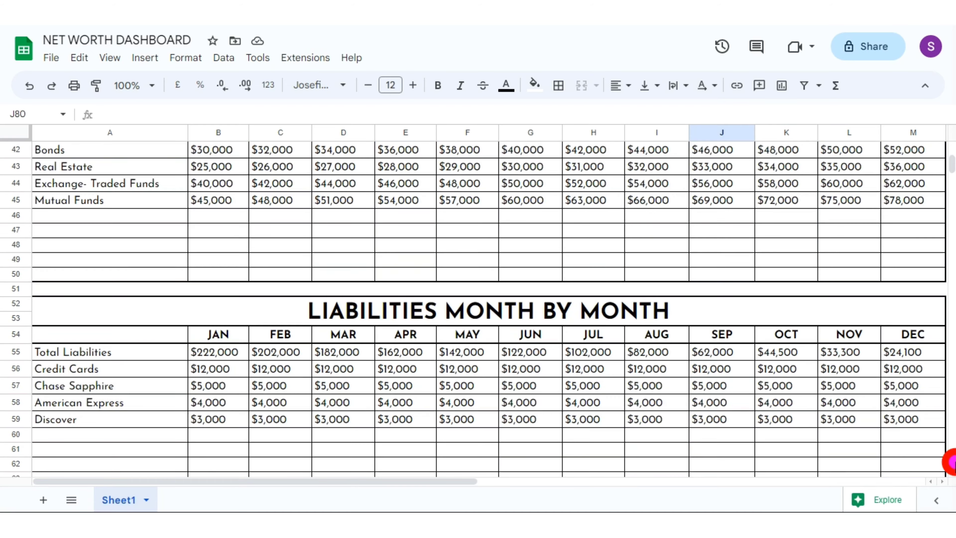
pyautogui.scroll(5, 952, 459)
pyautogui.scroll(8, 948, 459)
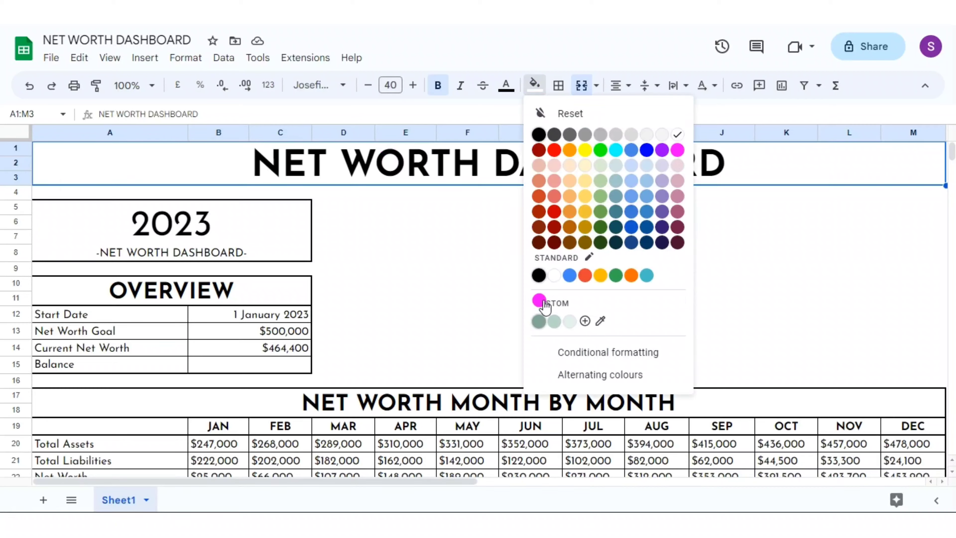
pyautogui.click(490, 123)
pyautogui.click(535, 84)
# Fill the OVERVIEW title block with the saved sage green
pyautogui.click(549, 321)
pyautogui.click(171, 290)
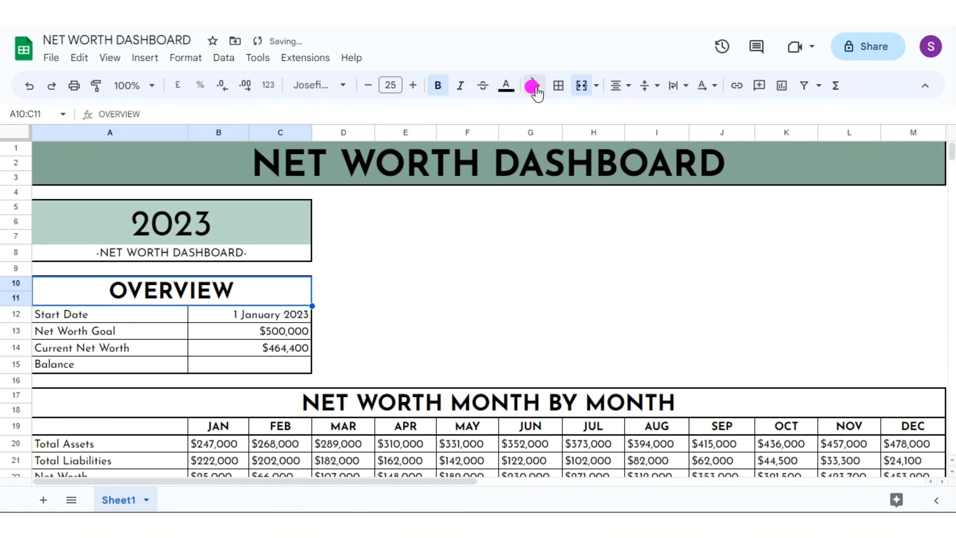
pyautogui.click(535, 83)
pyautogui.click(548, 320)
# Shade the Net Worth title sage green, and its header row, labels and Net Worth values light green
pyautogui.click(933, 402)
pyautogui.scroll(-5, 943, 468)
pyautogui.click(534, 83)
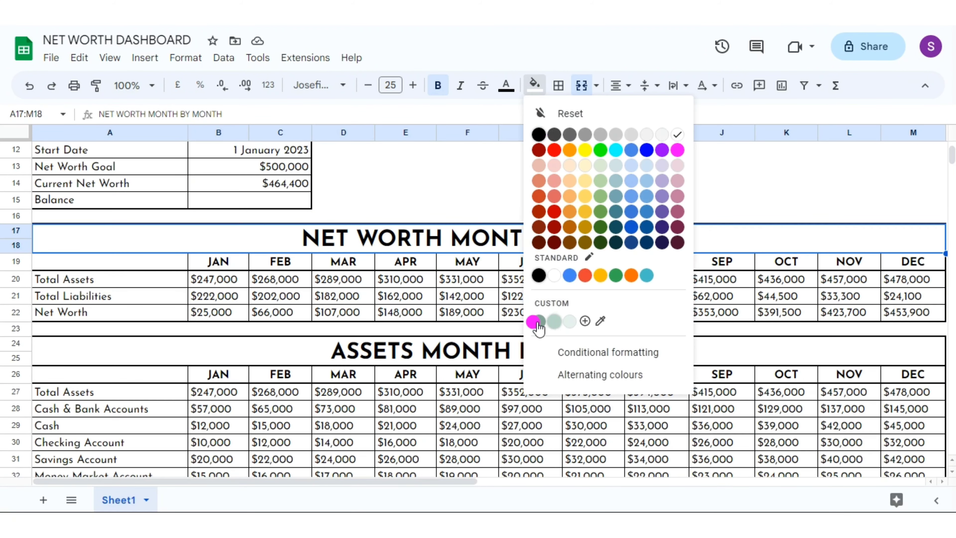
pyautogui.click(536, 323)
pyautogui.moveTo(128, 262); pyautogui.dragTo(914, 262)
pyautogui.click(554, 321)
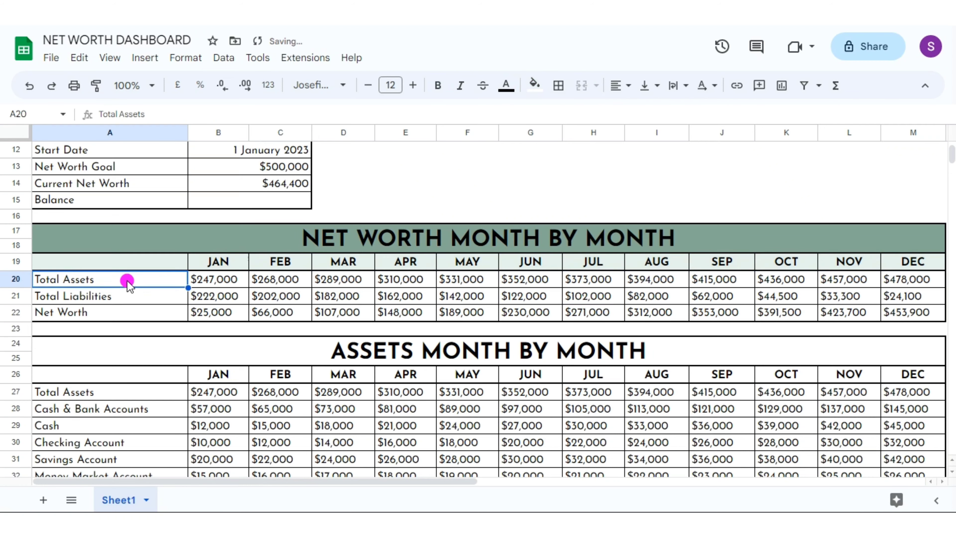
pyautogui.moveTo(128, 277); pyautogui.dragTo(128, 312)
pyautogui.click(535, 85)
pyautogui.click(554, 321)
pyautogui.moveTo(218, 312); pyautogui.dragTo(898, 316)
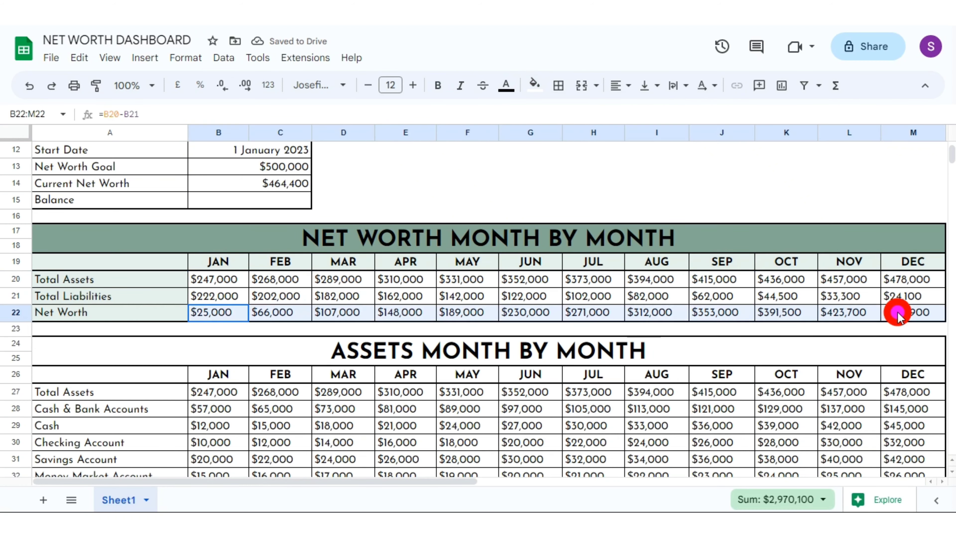
pyautogui.click(535, 85)
pyautogui.click(554, 321)
# Shade the Assets title sage, header and Total Assets light green, and subtotal rows darker green
pyautogui.scroll(-3, 489, 302)
pyautogui.click(263, 221)
pyautogui.click(535, 85)
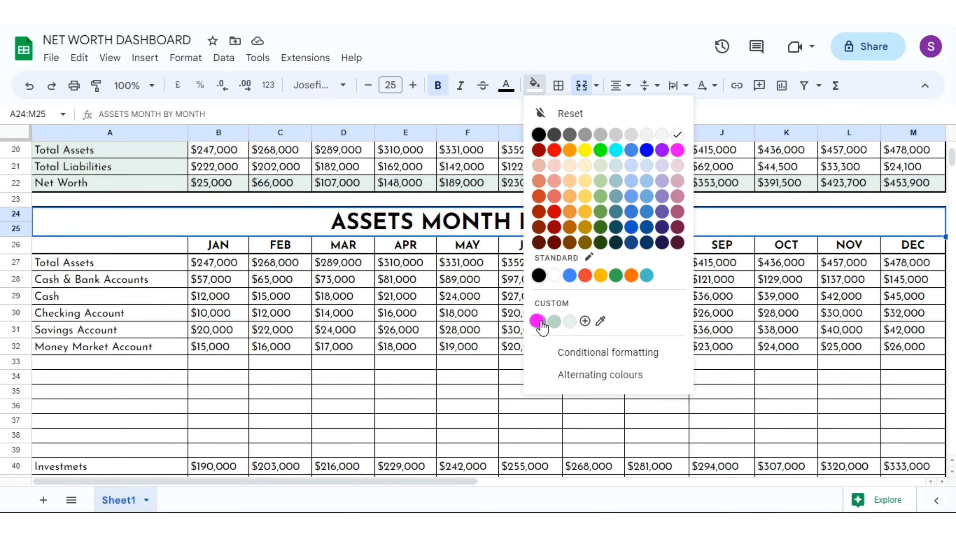
pyautogui.click(550, 323)
pyautogui.moveTo(143, 244); pyautogui.dragTo(911, 263)
pyautogui.click(534, 86)
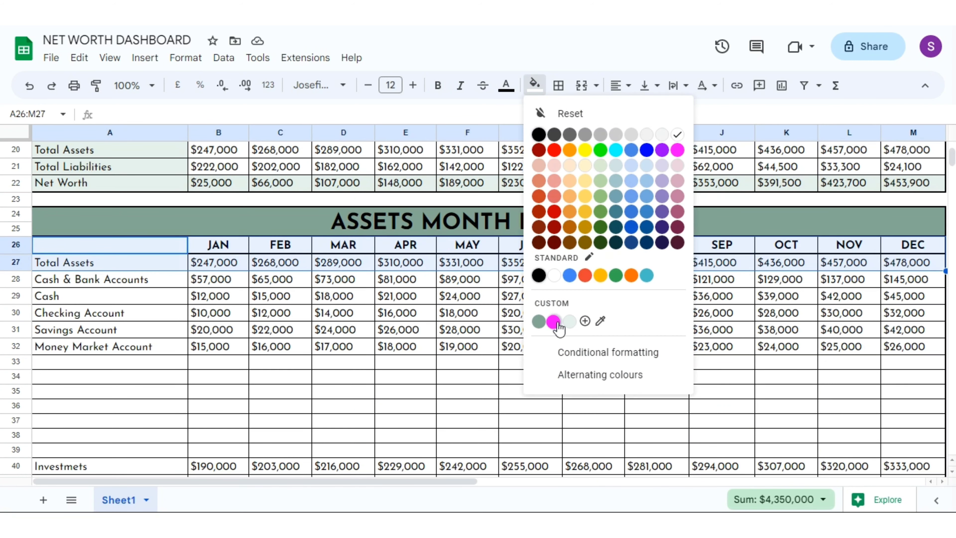
pyautogui.click(570, 321)
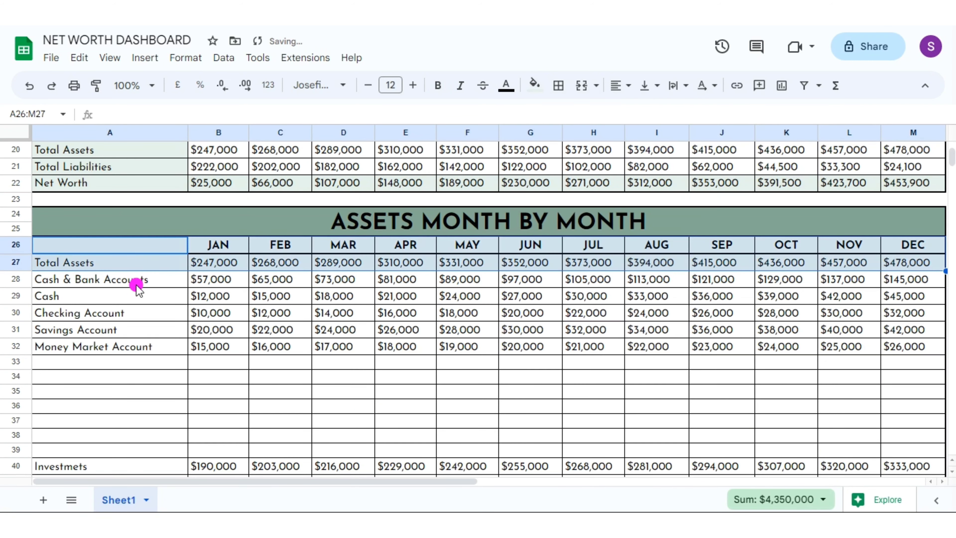
pyautogui.moveTo(131, 280); pyautogui.dragTo(902, 280)
pyautogui.click(535, 85)
pyautogui.click(539, 321)
pyautogui.scroll(-2, 301, 339)
pyautogui.moveTo(154, 400); pyautogui.dragTo(901, 400)
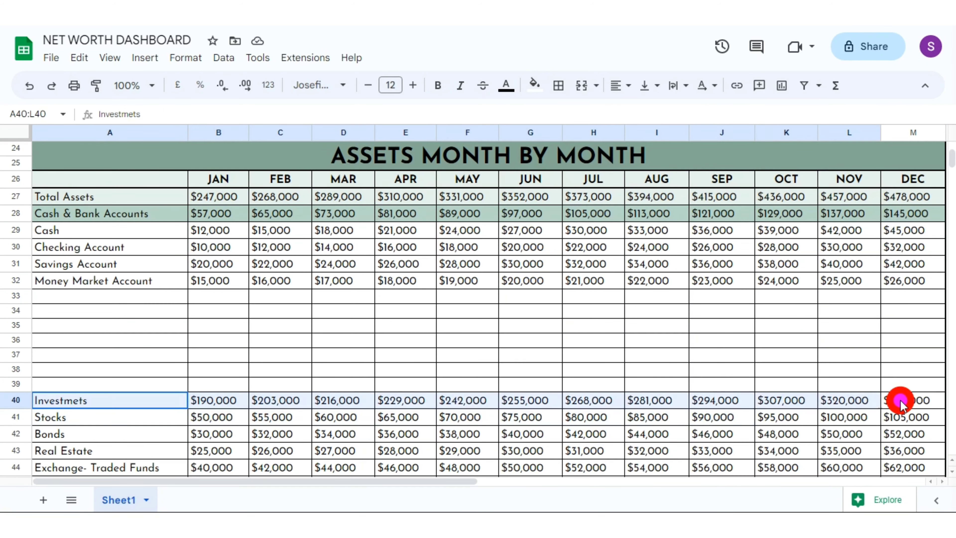
pyautogui.click(535, 85)
pyautogui.click(555, 321)
# Fill the Liabilities title sage green and its header and Total Liabilities rows light green
pyautogui.scroll(-6, 342, 310)
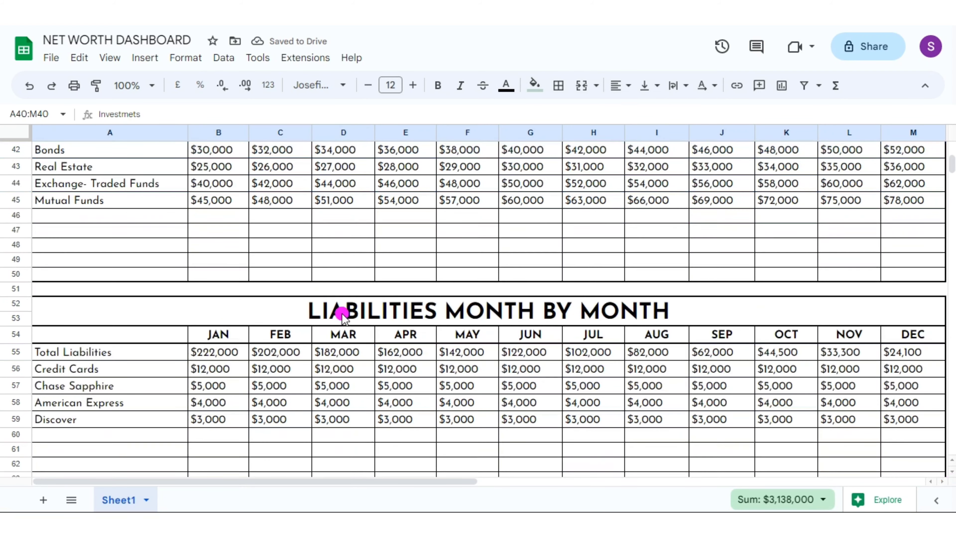
pyautogui.click(342, 309)
pyautogui.click(535, 85)
pyautogui.click(538, 321)
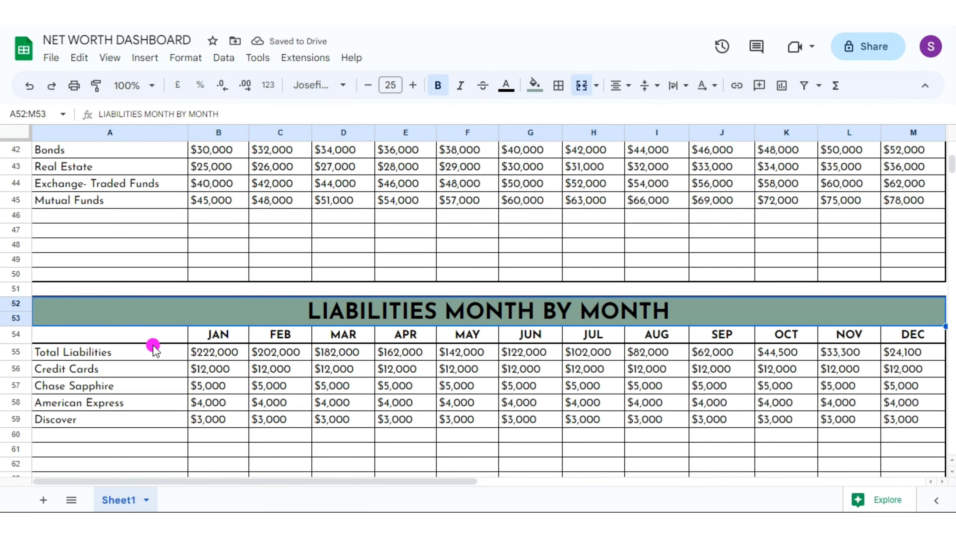
pyautogui.moveTo(147, 341); pyautogui.dragTo(900, 356)
pyautogui.click(535, 86)
pyautogui.click(555, 321)
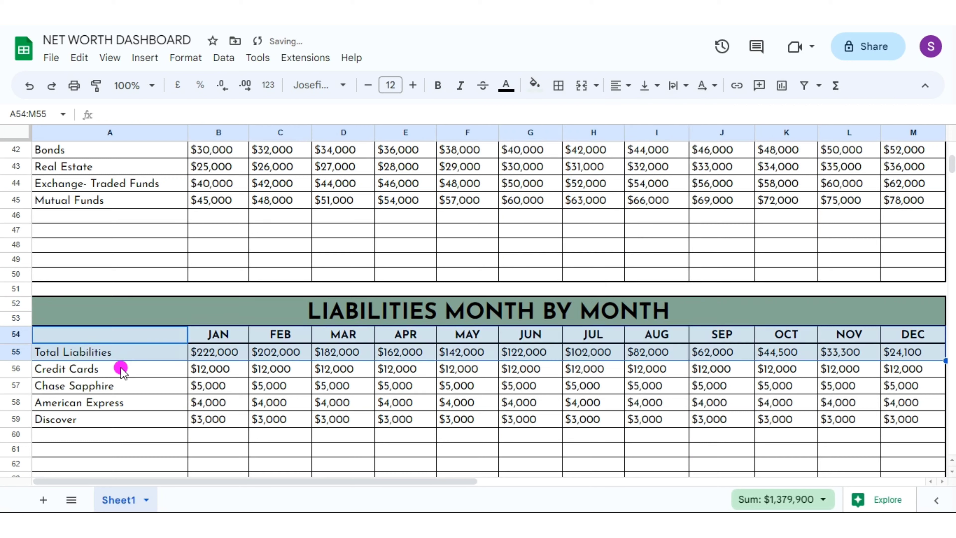
# Fill the Credit Cards and Debts & Loans subtotal rows with darker teal-green
pyautogui.moveTo(121, 367); pyautogui.dragTo(908, 371)
pyautogui.click(534, 85)
pyautogui.click(571, 321)
pyautogui.scroll(-5, 920, 444)
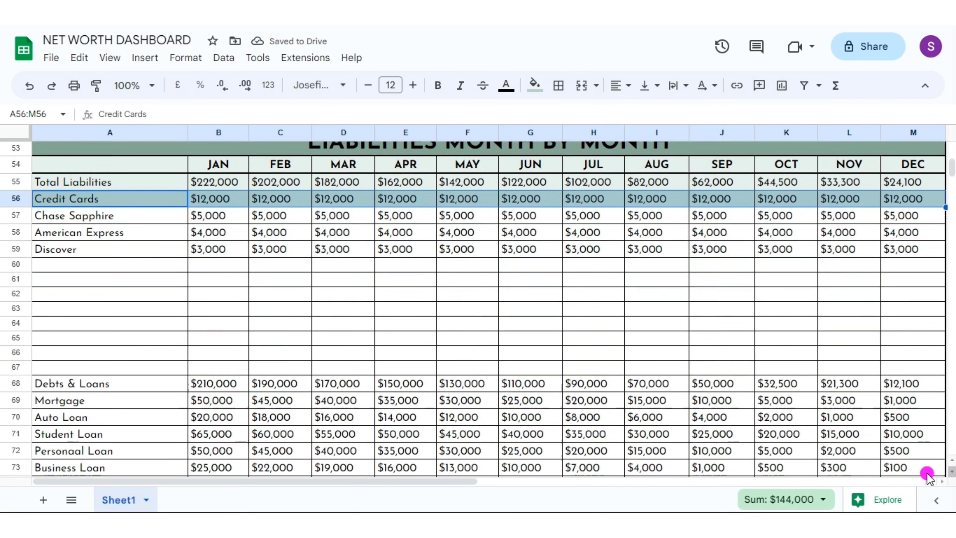
pyautogui.scroll(-2, 124, 271)
pyautogui.moveTo(124, 284); pyautogui.dragTo(911, 284)
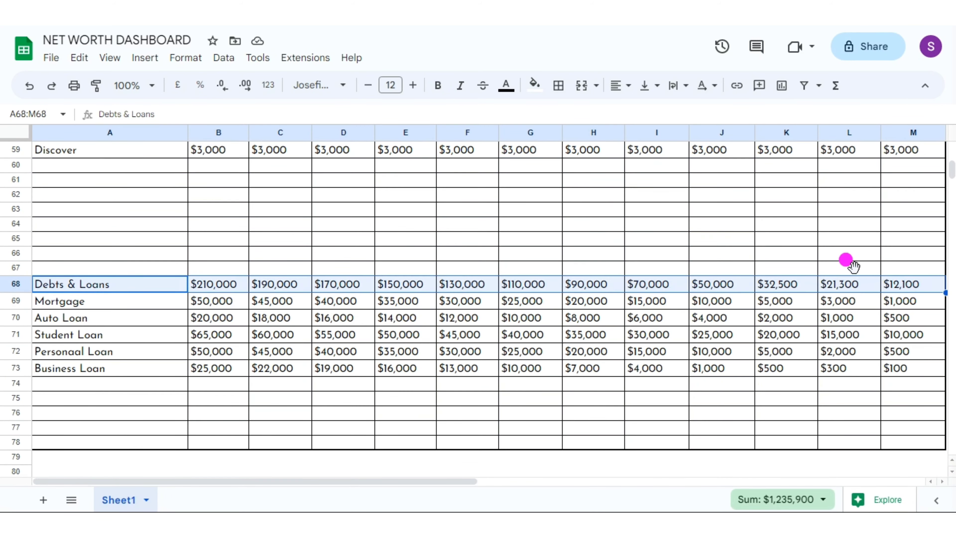
pyautogui.click(533, 85)
pyautogui.click(554, 321)
pyautogui.click(391, 351)
pyautogui.scroll(6, 948, 455)
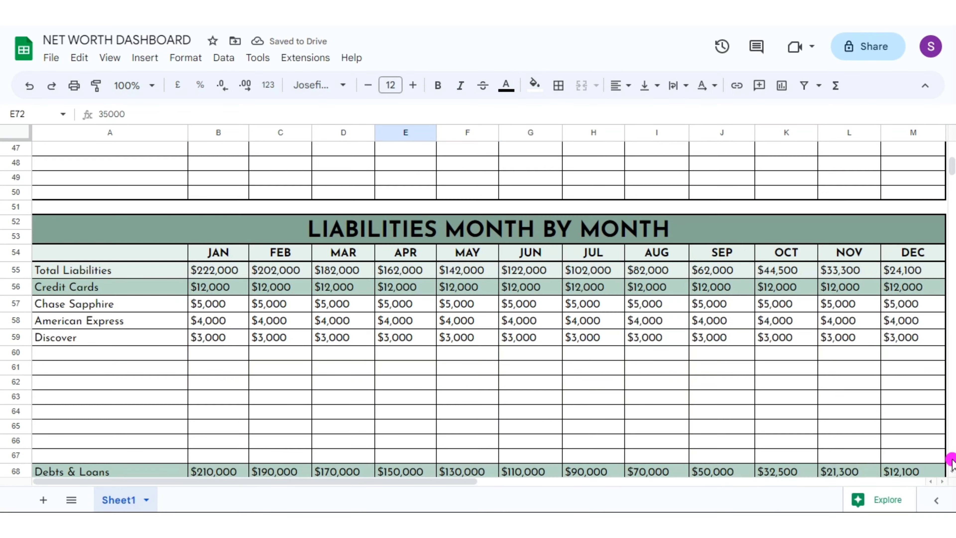
pyautogui.scroll(13, 950, 456)
pyautogui.click(542, 301)
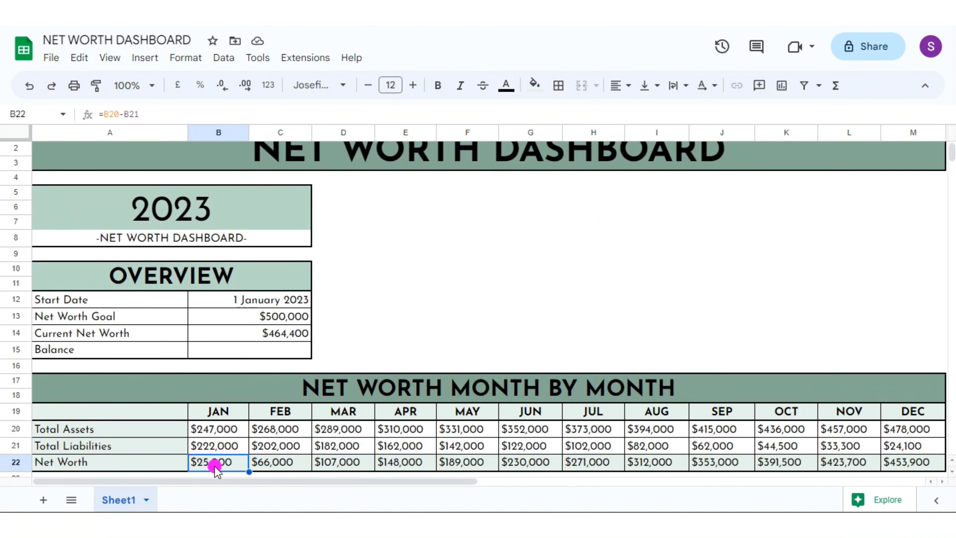
# Insert a column chart from the Net Worth values B22:M22 for all months
pyautogui.moveTo(215, 467); pyautogui.dragTo(902, 464)
pyautogui.click(145, 57)
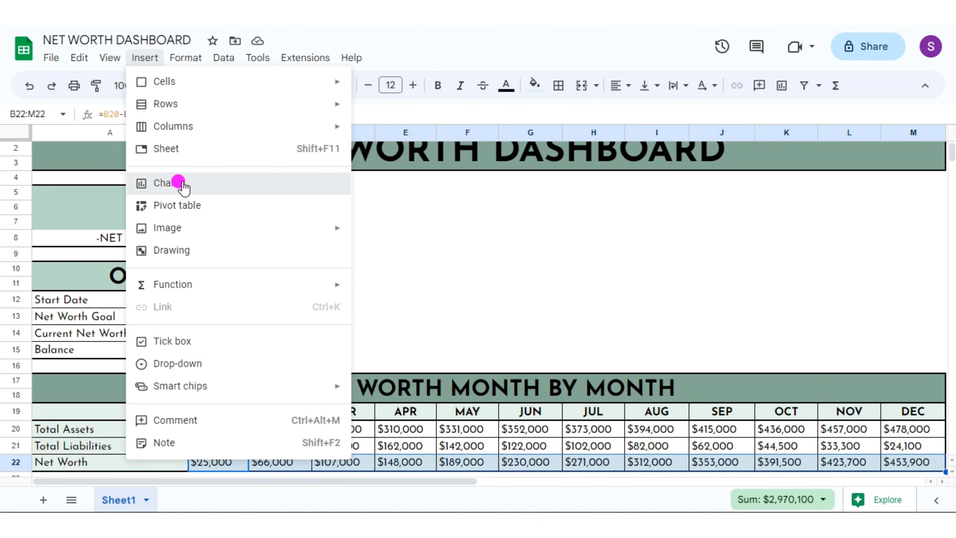
pyautogui.click(239, 190)
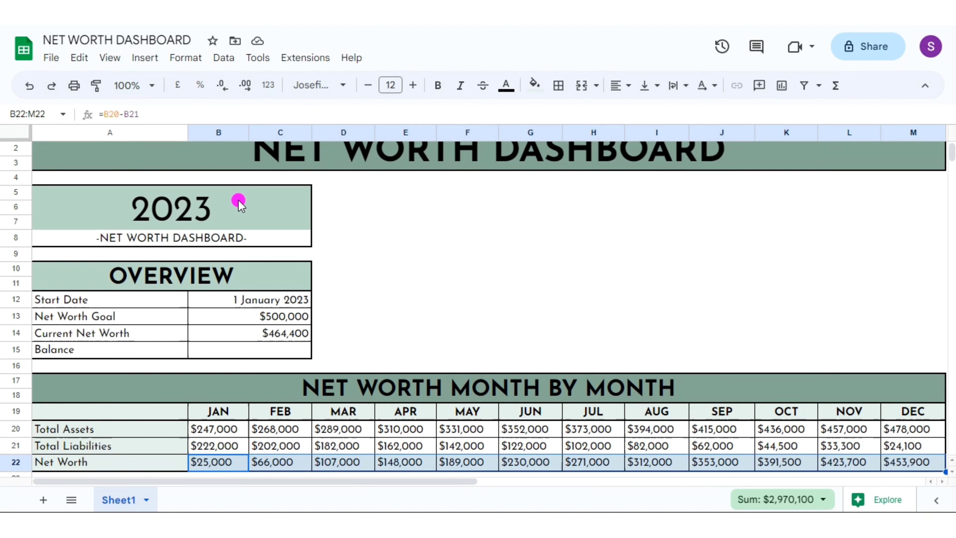
pyautogui.click(914, 189)
# Give the chart title a serif font and centre it
pyautogui.click(775, 331)
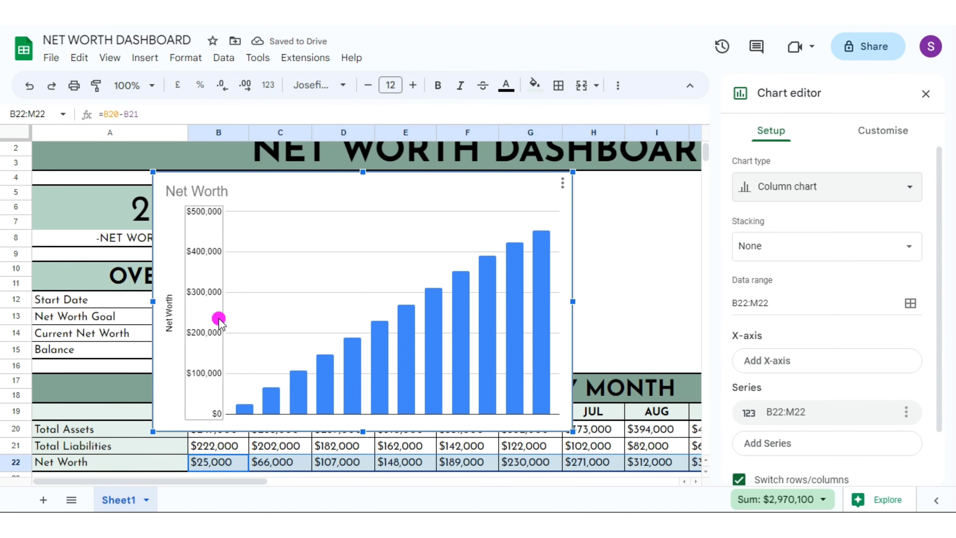
pyautogui.doubleClick(173, 307)
pyautogui.click(199, 191)
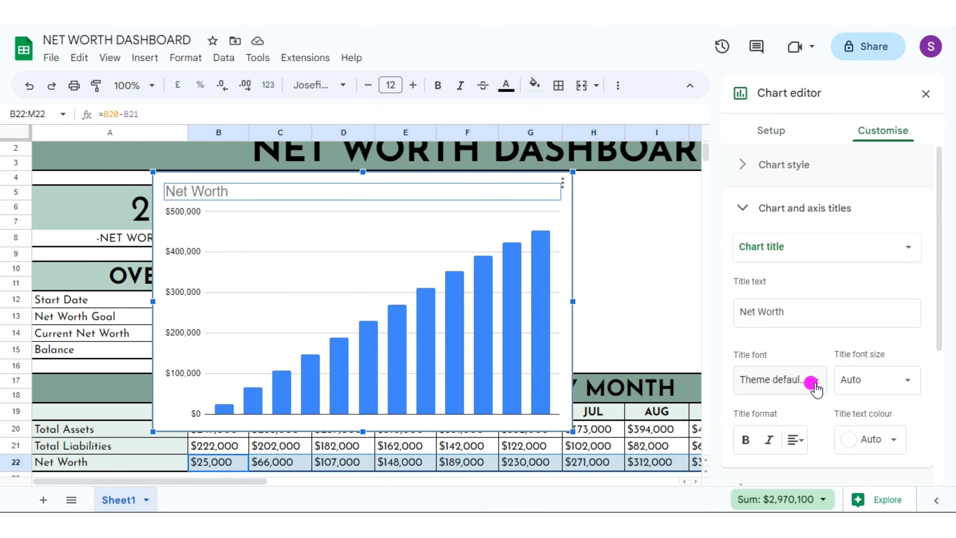
pyautogui.click(812, 381)
pyautogui.click(784, 448)
pyautogui.click(835, 467)
pyautogui.click(869, 439)
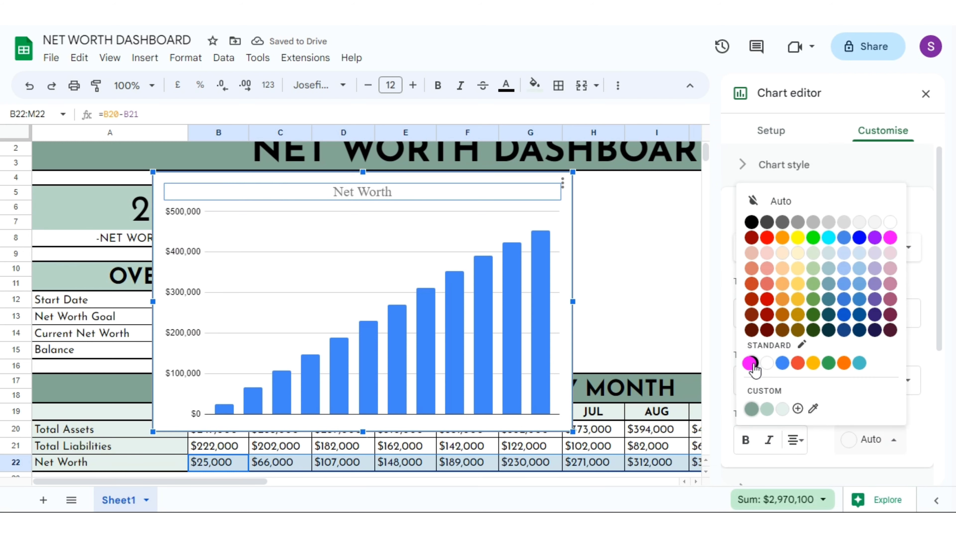
# Scale the vertical axis by 1,000,000 and make its labels white
pyautogui.scroll(-5, 935, 341)
pyautogui.moveTo(940, 312); pyautogui.dragTo(816, 397)
pyautogui.click(847, 320)
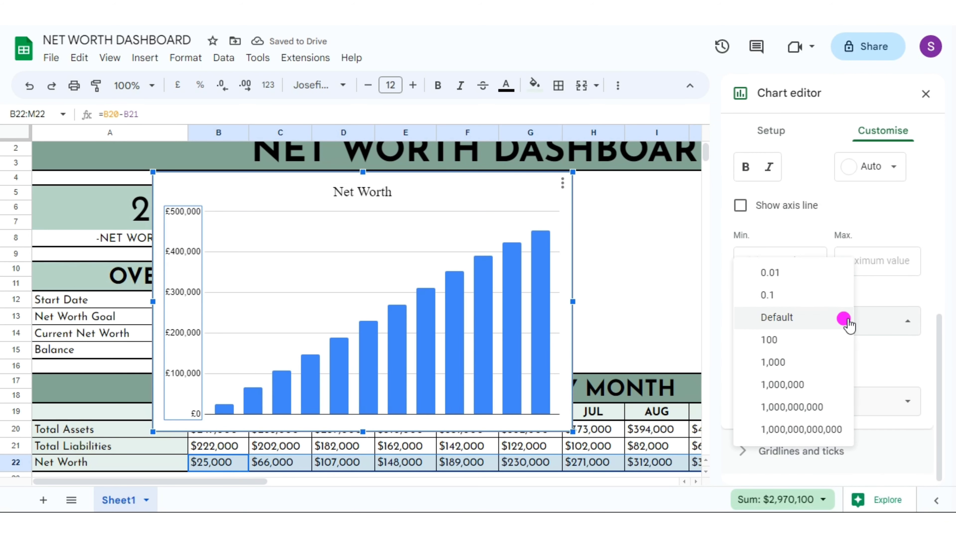
pyautogui.click(810, 386)
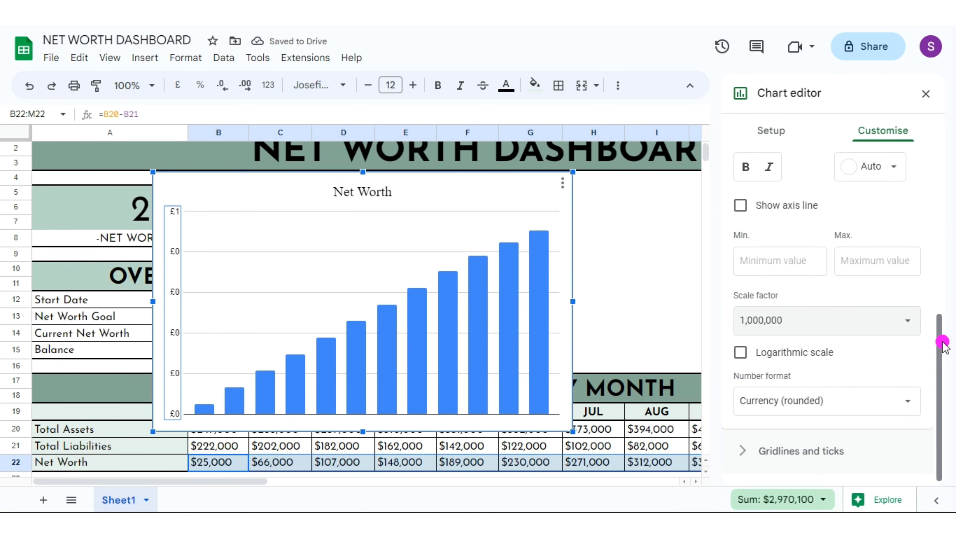
pyautogui.click(906, 403)
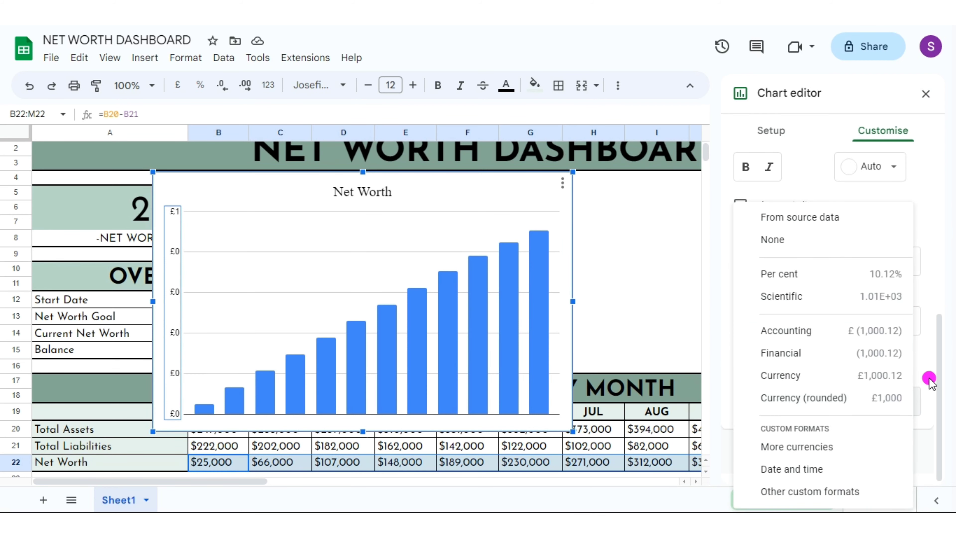
pyautogui.moveTo(941, 399); pyautogui.dragTo(941, 338)
pyautogui.click(892, 288)
pyautogui.click(890, 69)
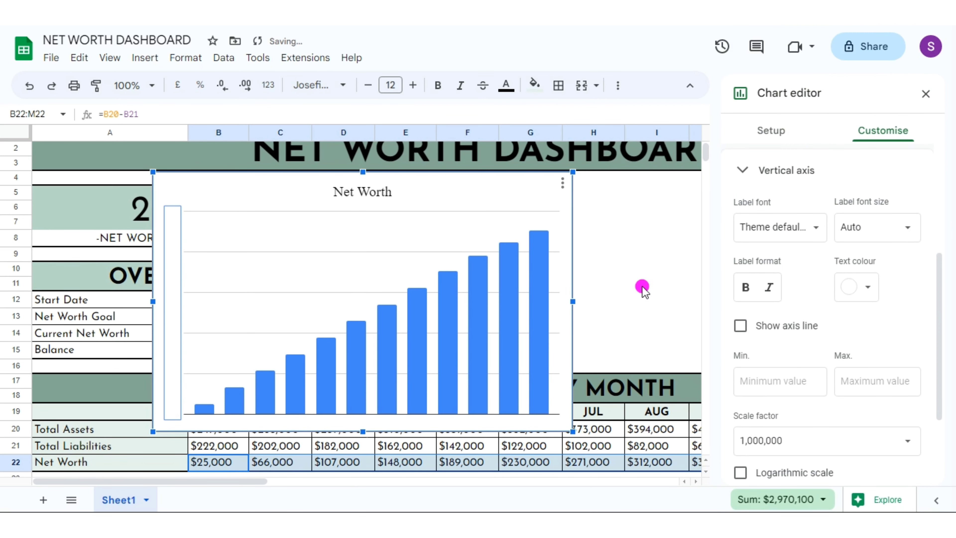
pyautogui.click(926, 94)
# Fill the chart's bars with sage green
pyautogui.doubleClick(471, 318)
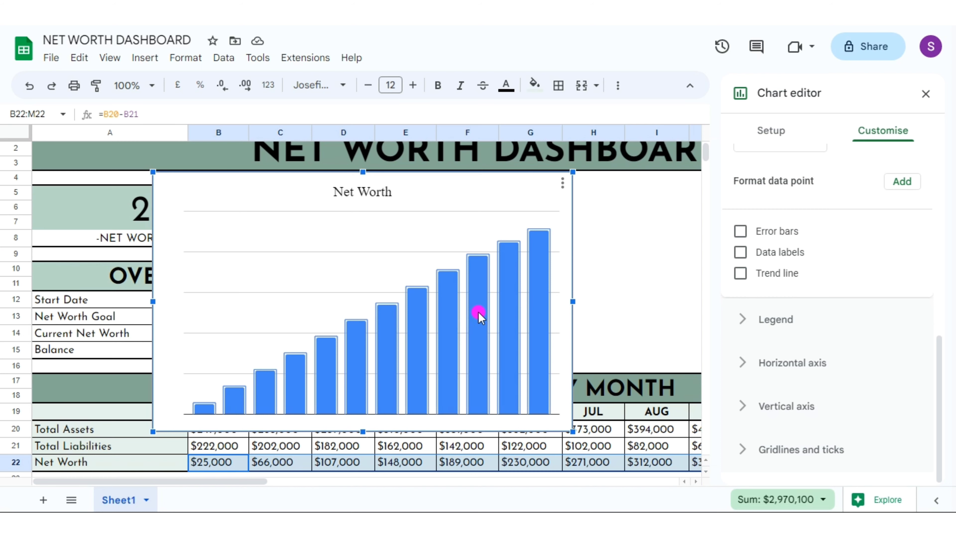
pyautogui.scroll(5, 797, 224)
pyautogui.scroll(1, 811, 213)
pyautogui.click(809, 215)
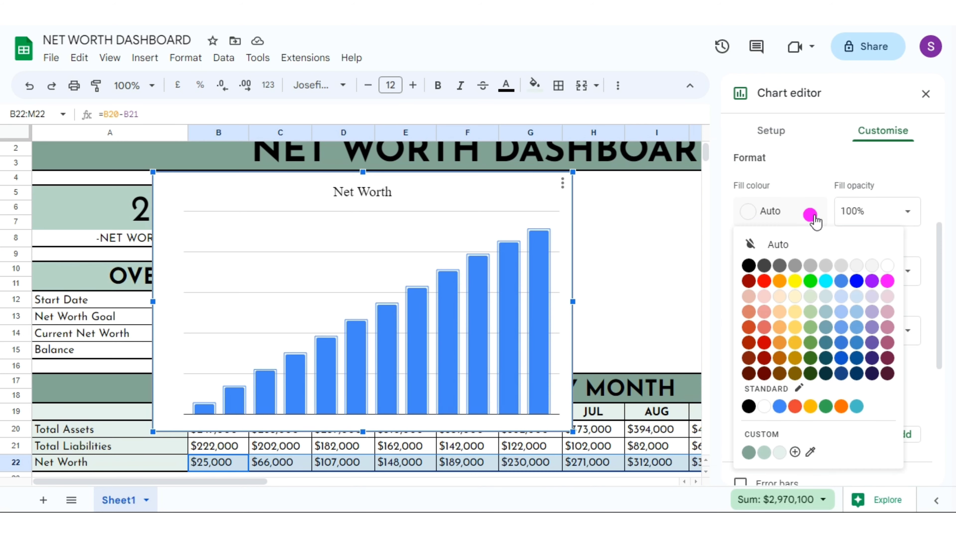
pyautogui.click(764, 452)
pyautogui.click(788, 209)
pyautogui.click(658, 271)
# Move the Net Worth chart beside the OVERVIEW block and shrink it above the month table
pyautogui.click(464, 192)
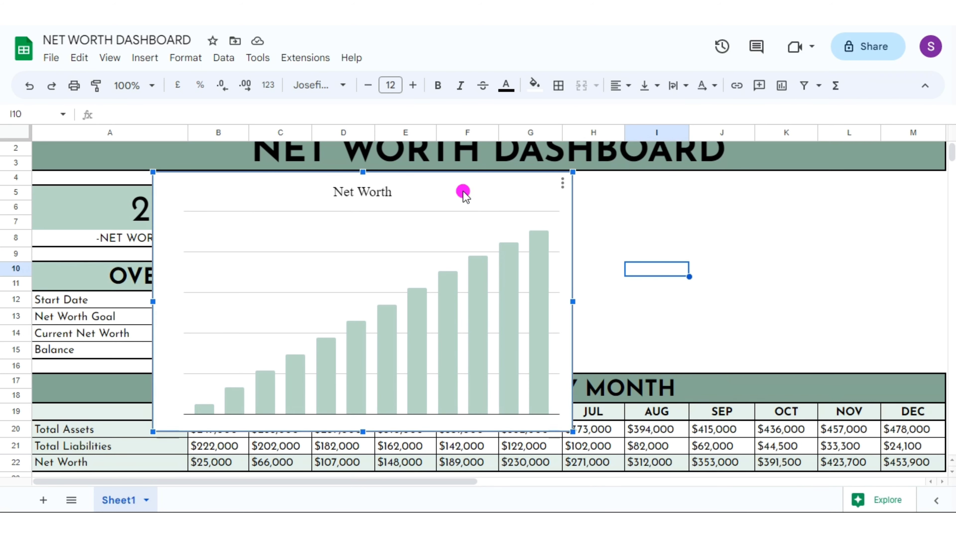
pyautogui.moveTo(464, 192); pyautogui.dragTo(944, 192)
pyautogui.moveTo(737, 432); pyautogui.dragTo(738, 369)
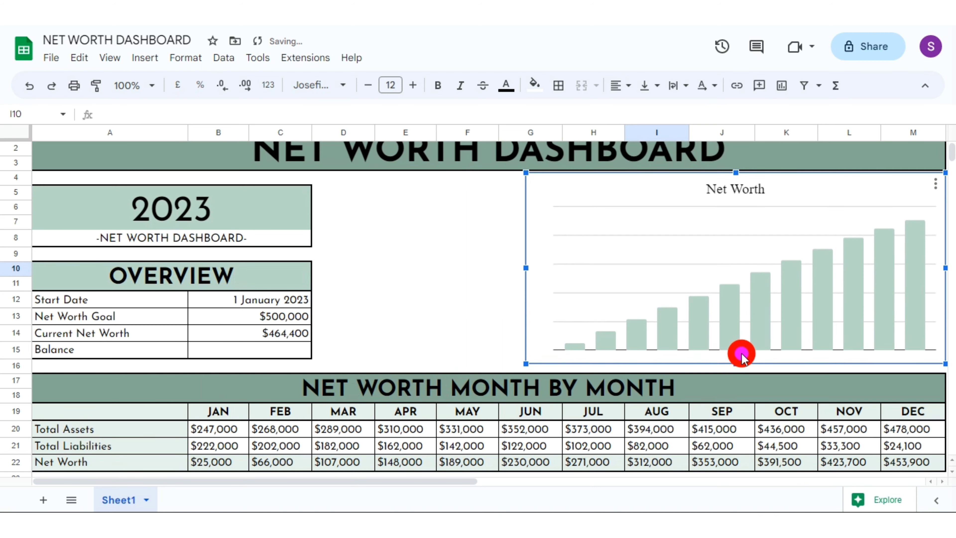
pyautogui.moveTo(526, 271); pyautogui.dragTo(589, 268)
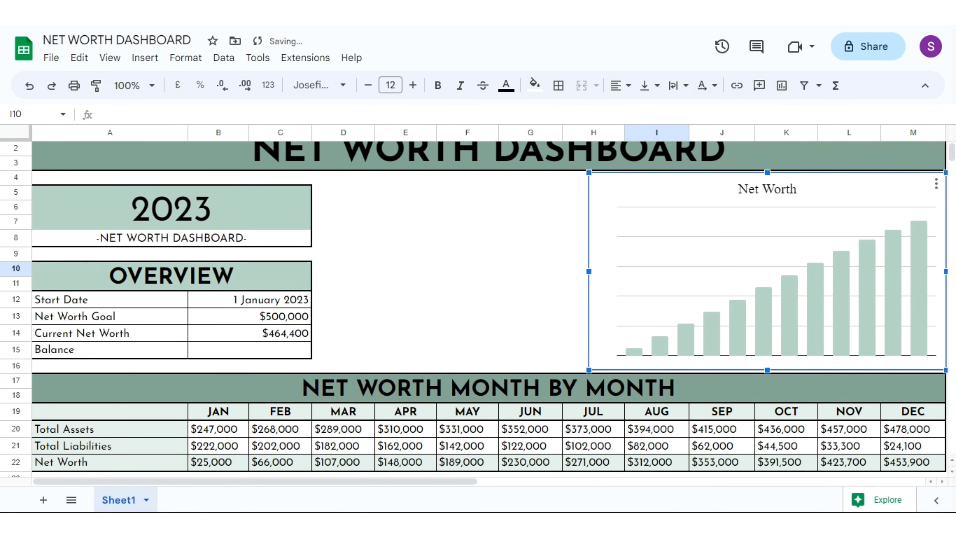
# Enter =B13-B14 in the Balance cell so it shows $35,600
pyautogui.doubleClick(642, 192)
pyautogui.click(235, 349)
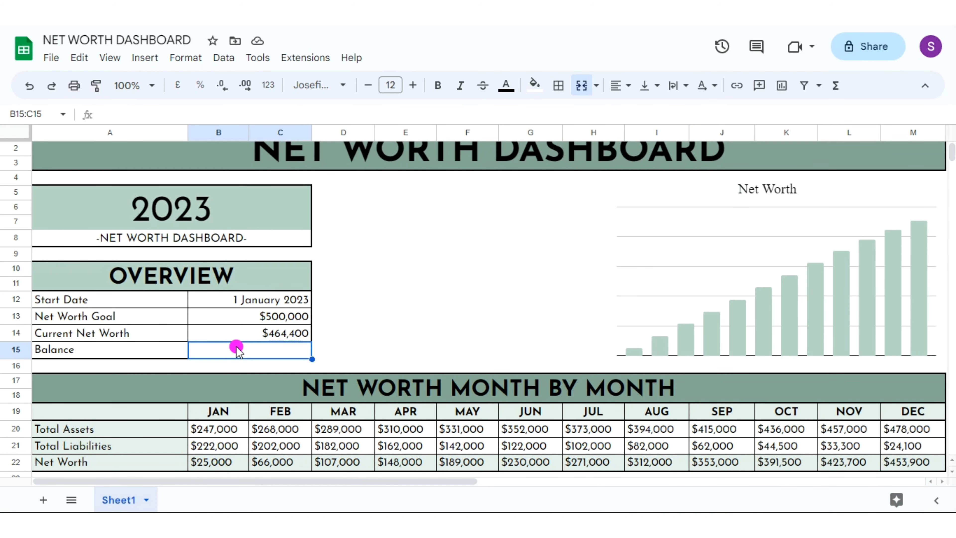
pyautogui.write('=')
pyautogui.click(249, 317)
pyautogui.write('-')
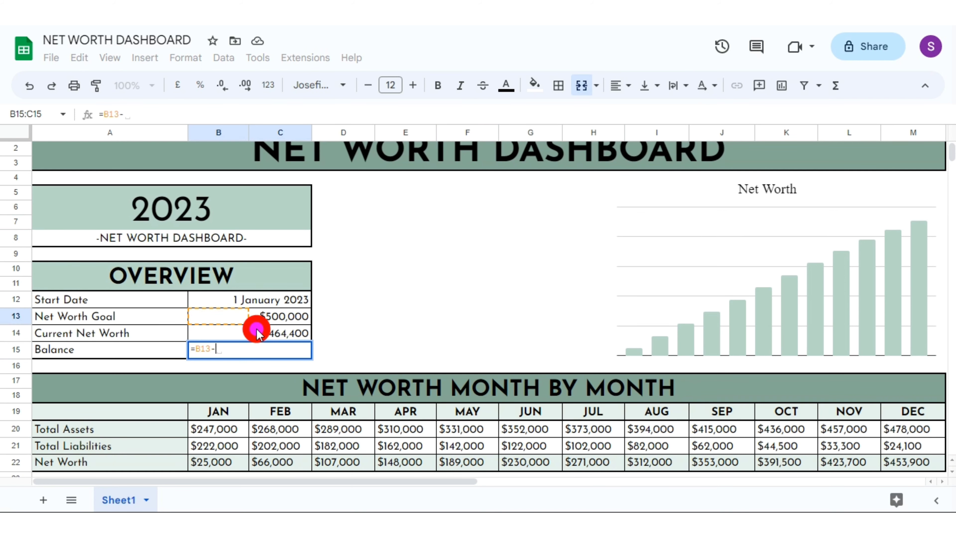
pyautogui.click(257, 331)
pyautogui.press('Return')
# Create a doughnut chart from the Current Net Worth and Balance values
pyautogui.moveTo(284, 331); pyautogui.dragTo(280, 352)
pyautogui.click(145, 58)
pyautogui.click(181, 185)
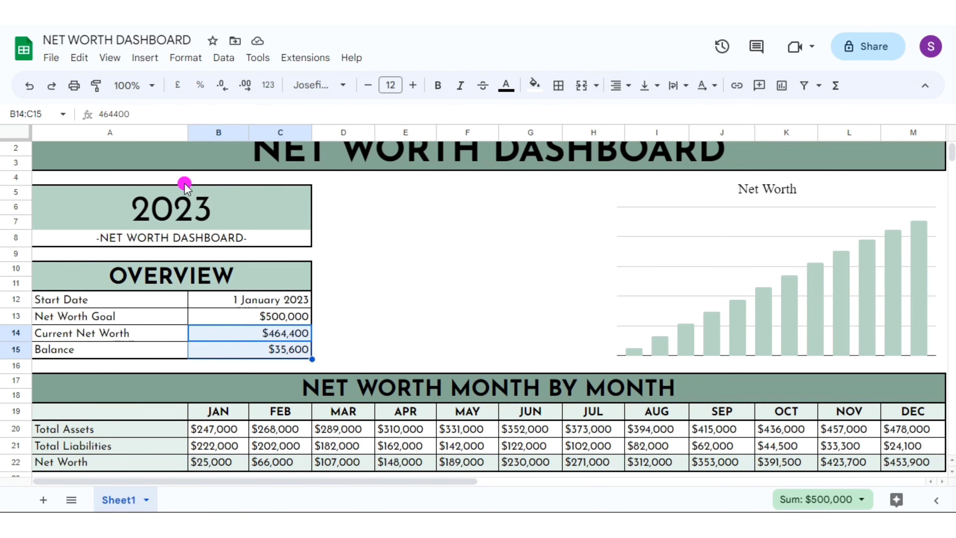
pyautogui.click(737, 187)
pyautogui.moveTo(924, 239); pyautogui.dragTo(929, 347)
pyautogui.click(826, 323)
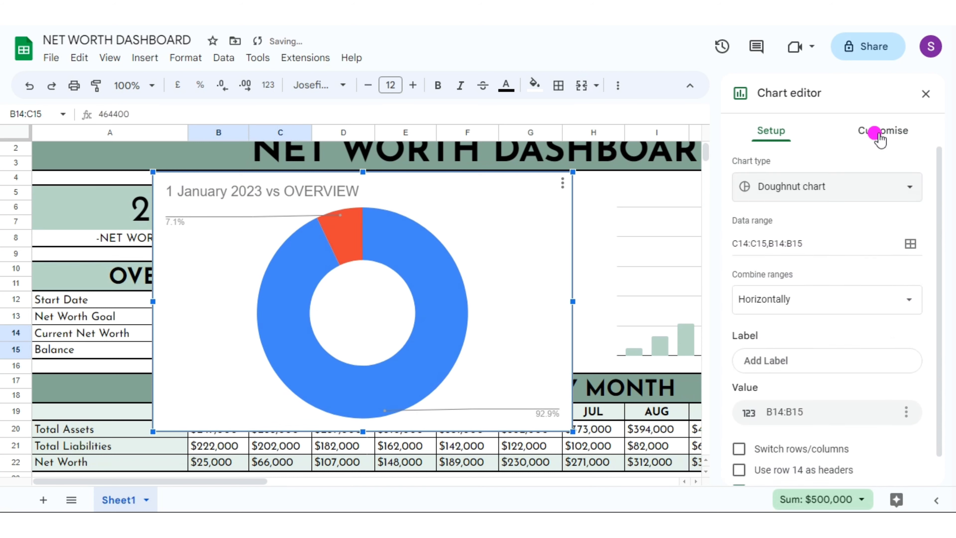
# Remove the legend and colour the slices sage green and light sage green
pyautogui.click(877, 132)
pyautogui.click(761, 335)
pyautogui.click(906, 396)
pyautogui.click(772, 234)
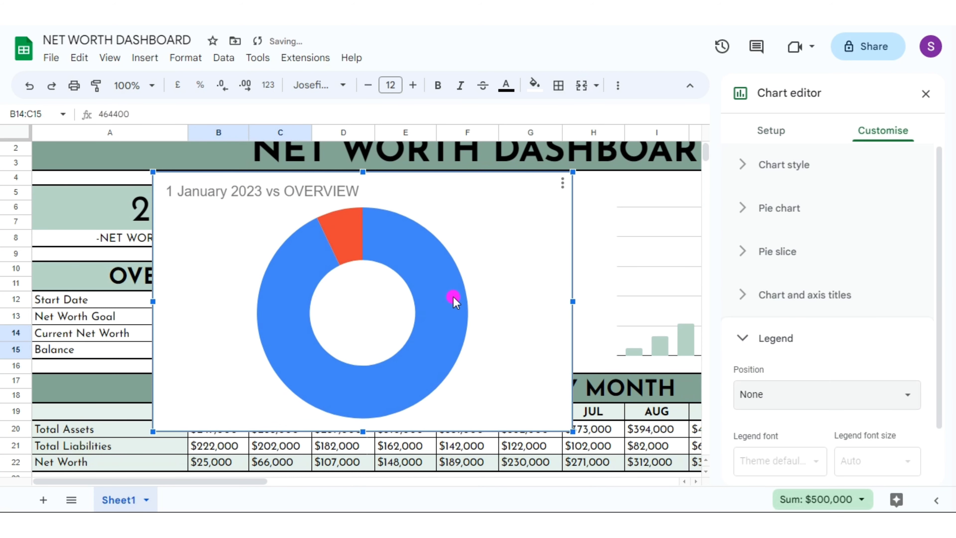
pyautogui.click(777, 251)
pyautogui.click(755, 350)
pyautogui.click(748, 316)
pyautogui.click(907, 290)
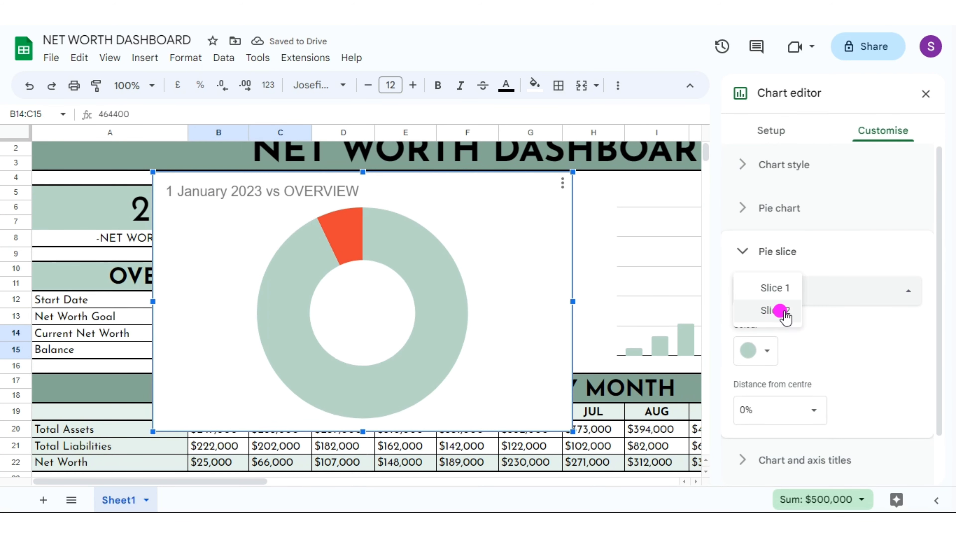
pyautogui.click(765, 309)
pyautogui.click(755, 350)
pyautogui.click(757, 317)
# Title the chart 'GOAL' in black, centred Serif font
pyautogui.scroll(-2, 935, 275)
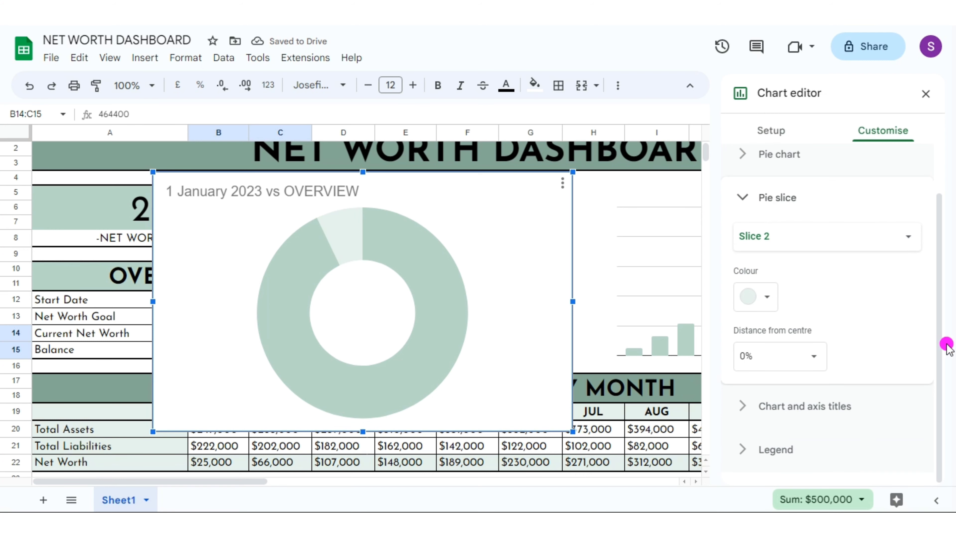
pyautogui.click(806, 406)
pyautogui.click(876, 345)
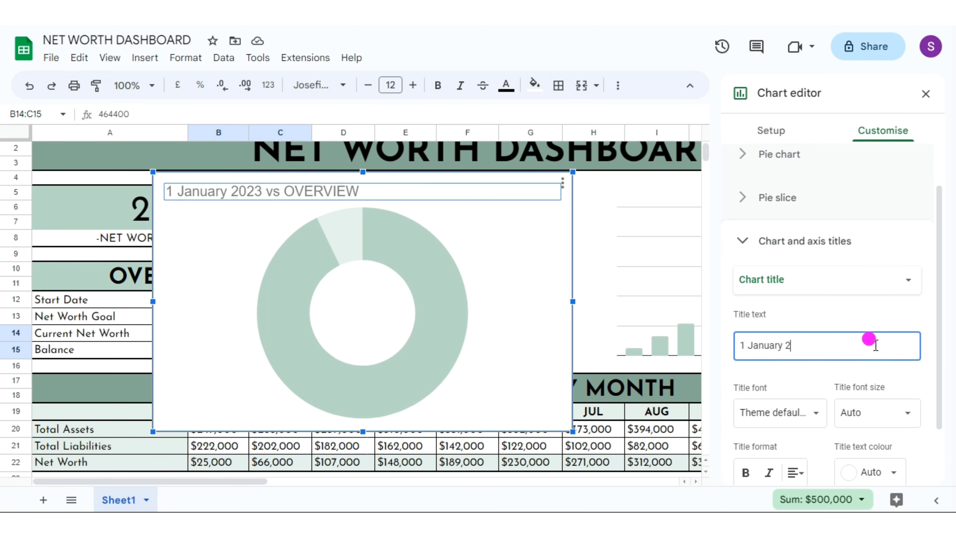
pyautogui.hotkey('ctrl', 'a')
pyautogui.press('BackSpace')
pyautogui.write('GOAL')
pyautogui.scroll(-2, 933, 335)
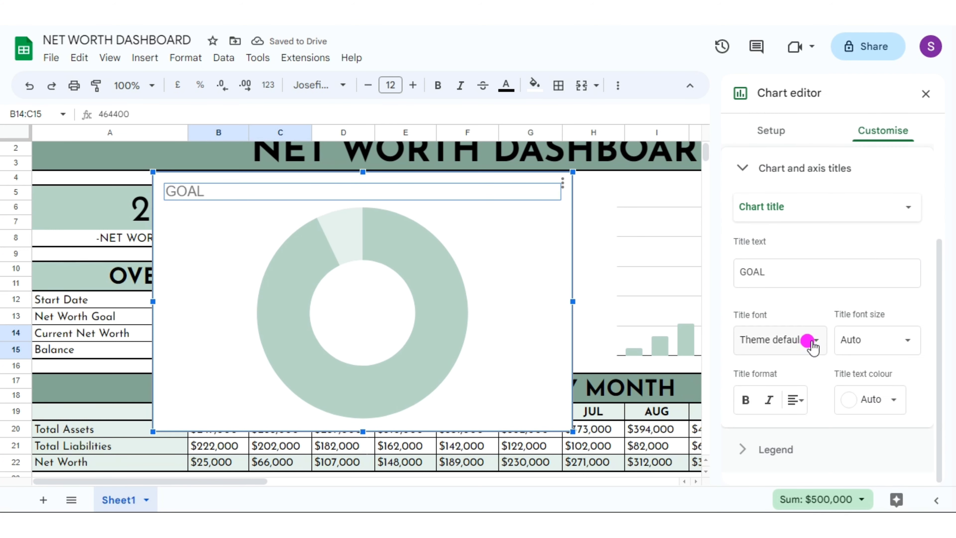
pyautogui.click(807, 342)
pyautogui.click(771, 405)
pyautogui.click(796, 399)
pyautogui.click(795, 429)
pyautogui.click(866, 399)
pyautogui.click(753, 162)
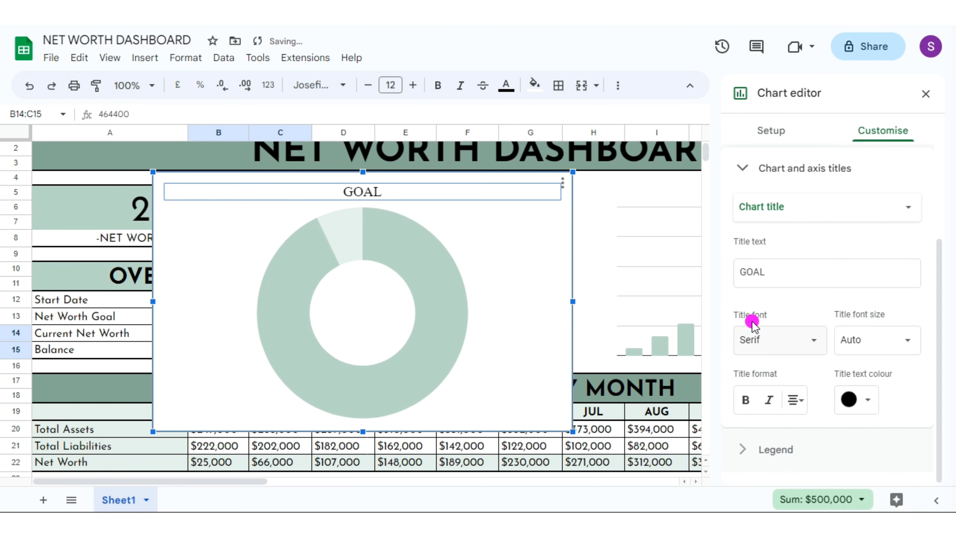
# Give the GOAL chart a white border
pyautogui.moveTo(935, 295); pyautogui.dragTo(935, 202)
pyautogui.click(736, 162)
pyautogui.click(760, 290)
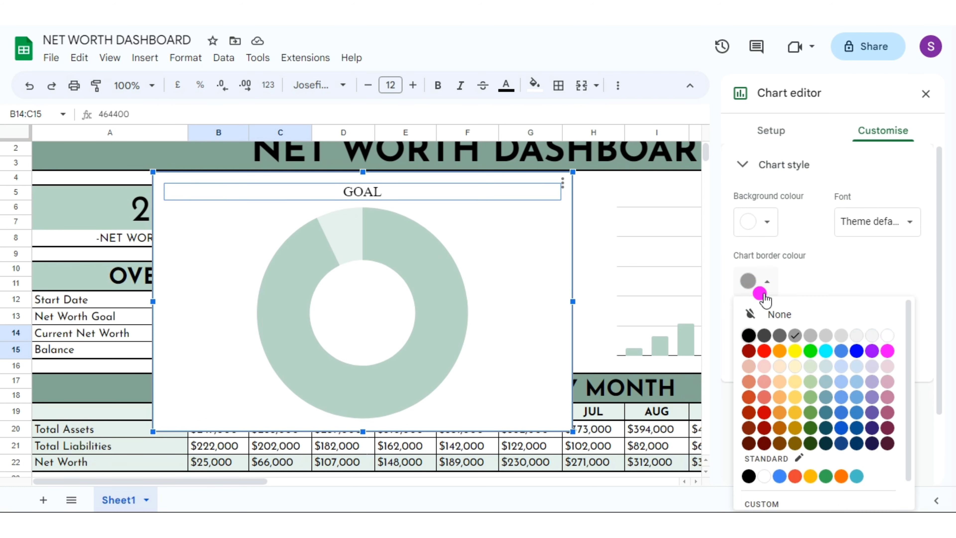
pyautogui.click(888, 335)
pyautogui.click(924, 94)
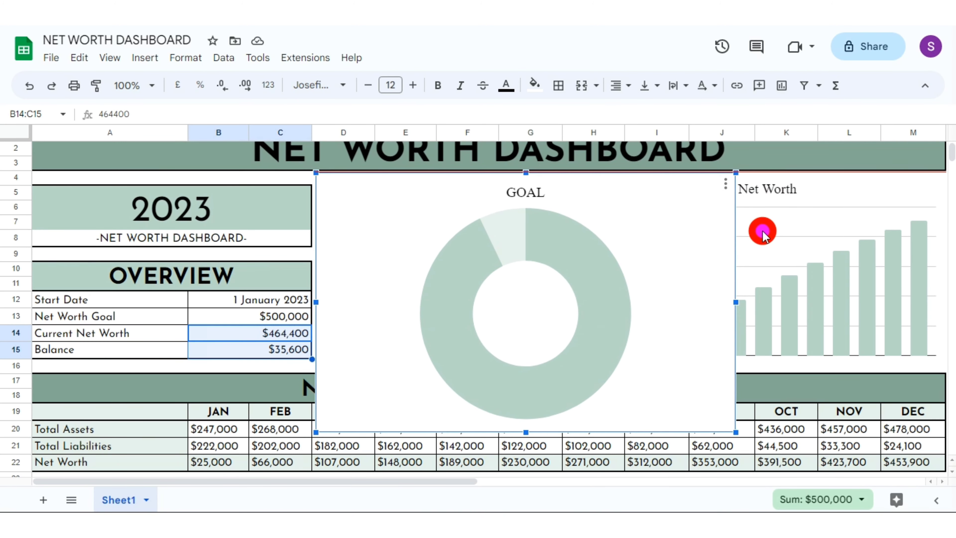
# Resize the GOAL chart to fit between the Overview table and the Net Worth chart
pyautogui.moveTo(525, 432); pyautogui.dragTo(532, 370)
pyautogui.moveTo(734, 271); pyautogui.dragTo(619, 270)
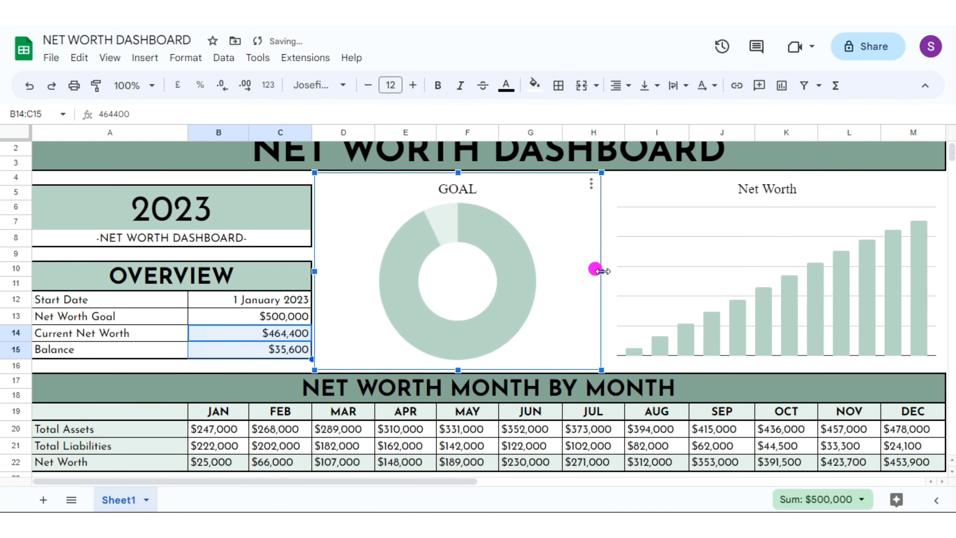
pyautogui.click(225, 258)
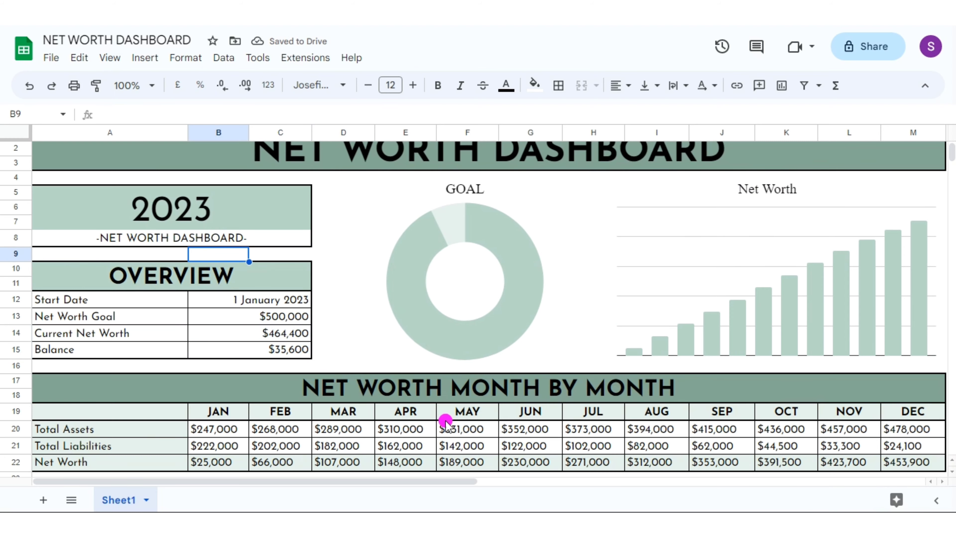
# Delete the empty columns N through Z
pyautogui.scroll(1, 953, 476)
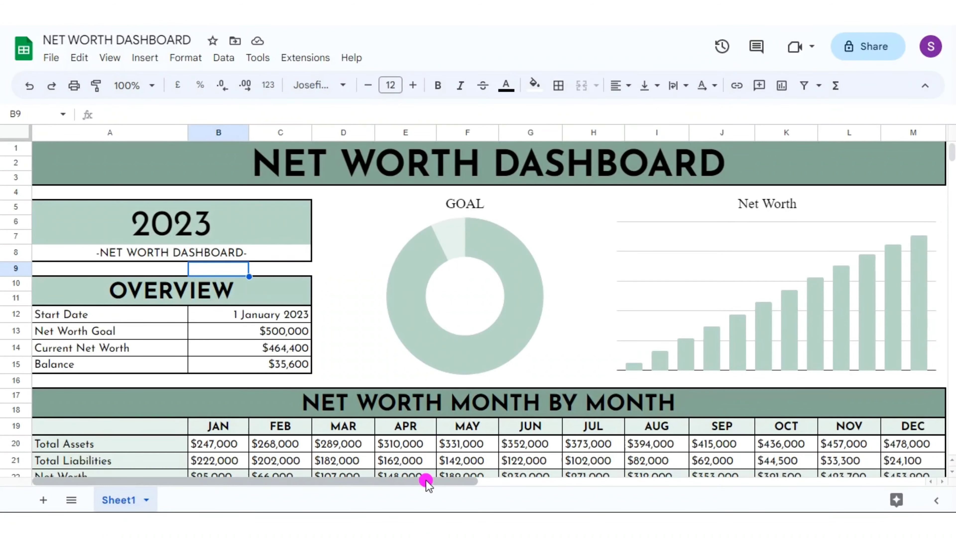
pyautogui.moveTo(427, 482); pyautogui.dragTo(664, 483)
pyautogui.click(525, 133)
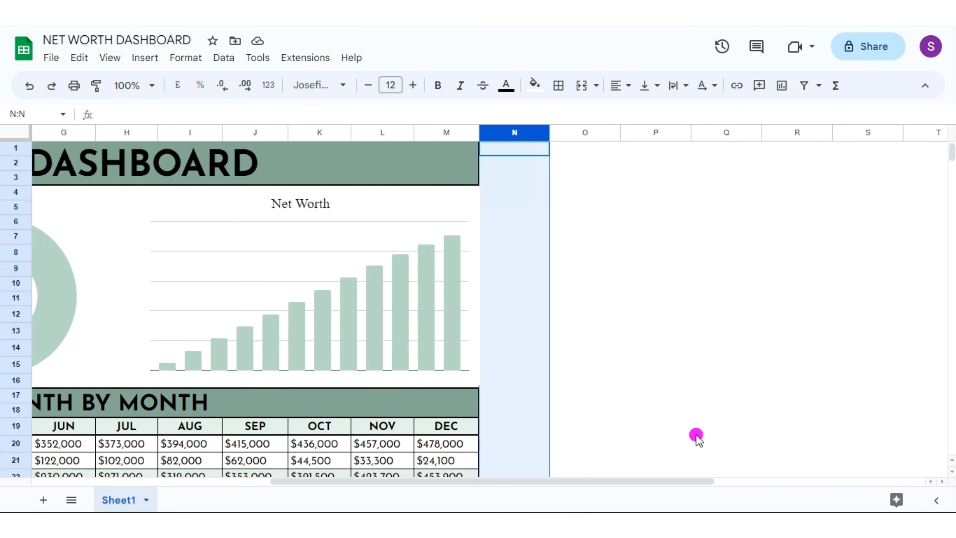
pyautogui.hotkey('ctrl', 'shift', 'Right')
pyautogui.rightClick(288, 204)
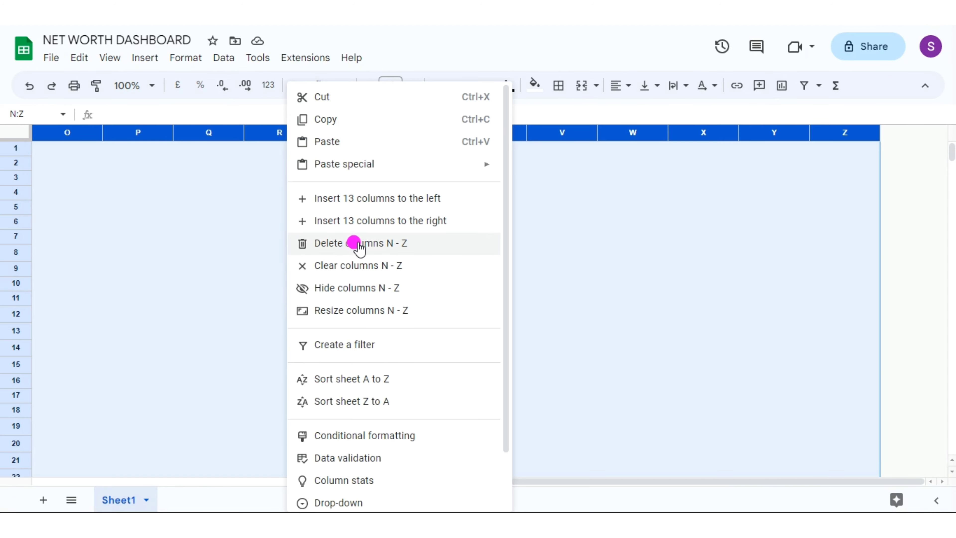
pyautogui.click(352, 242)
# Delete the empty rows 79 through 1000
pyautogui.scroll(-5, 946, 474)
pyautogui.scroll(-5, 946, 474)
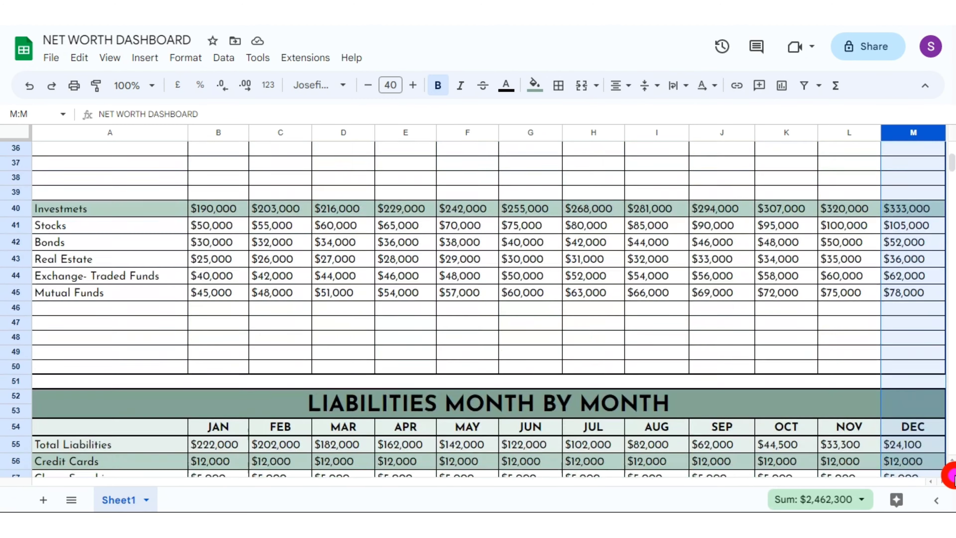
pyautogui.scroll(-10, 157, 336)
pyautogui.click(24, 222)
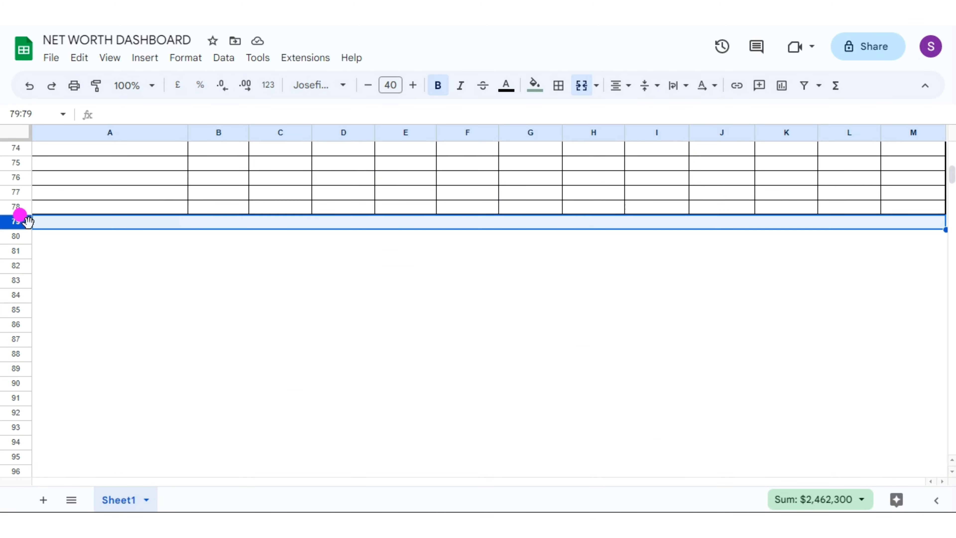
pyautogui.hotkey('ctrl', 'shift', 'Down')
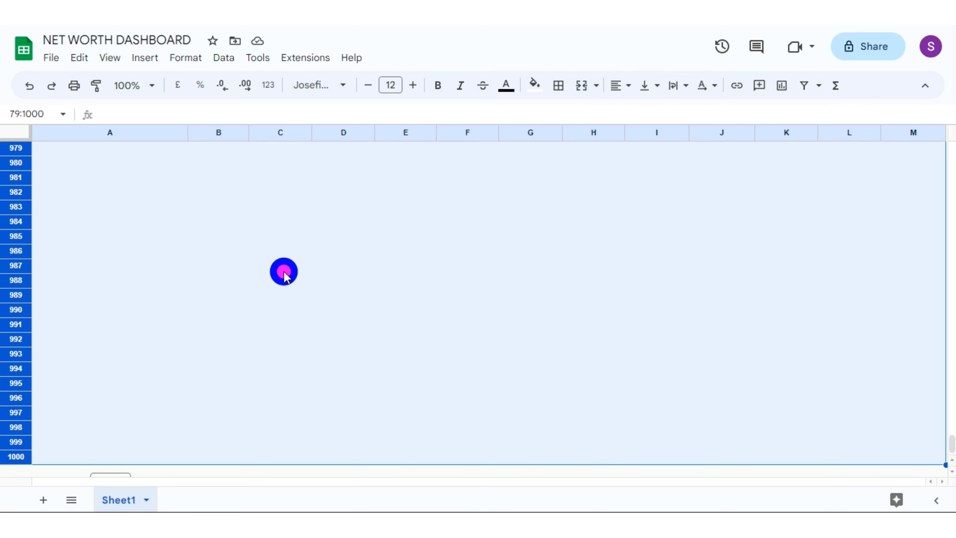
pyautogui.rightClick(284, 272)
pyautogui.click(489, 312)
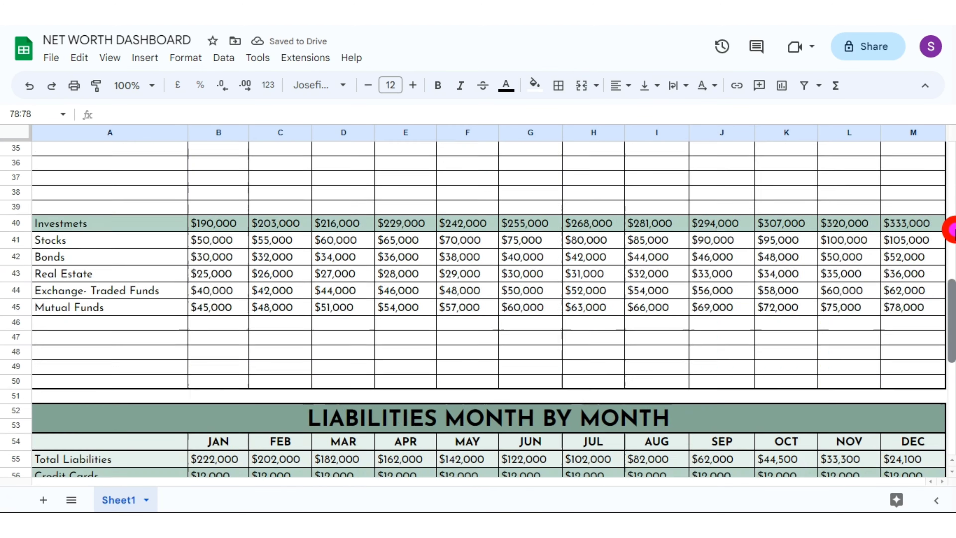
pyautogui.scroll(10, 536, 222)
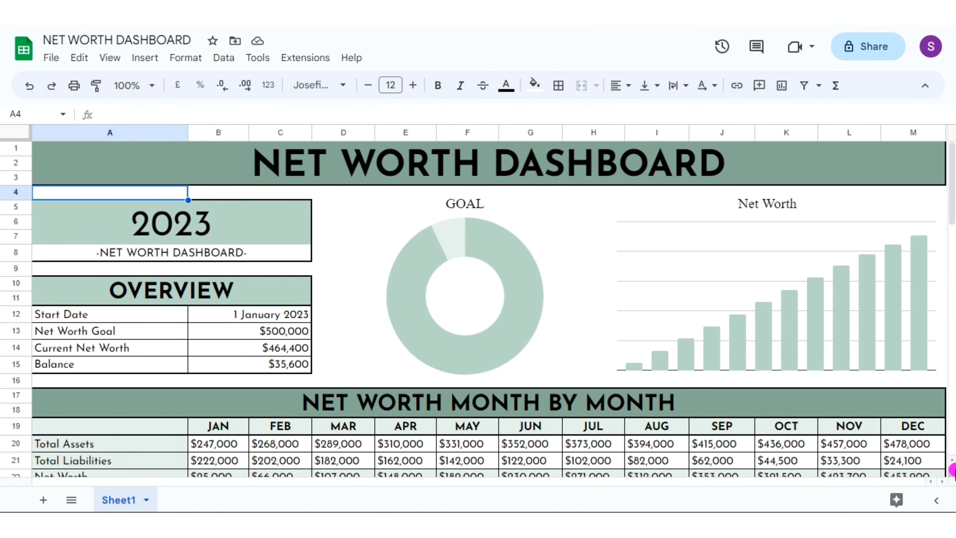
pyautogui.scroll(-2, 952, 469)
pyautogui.scroll(-3, 953, 469)
pyautogui.scroll(-1, 952, 469)
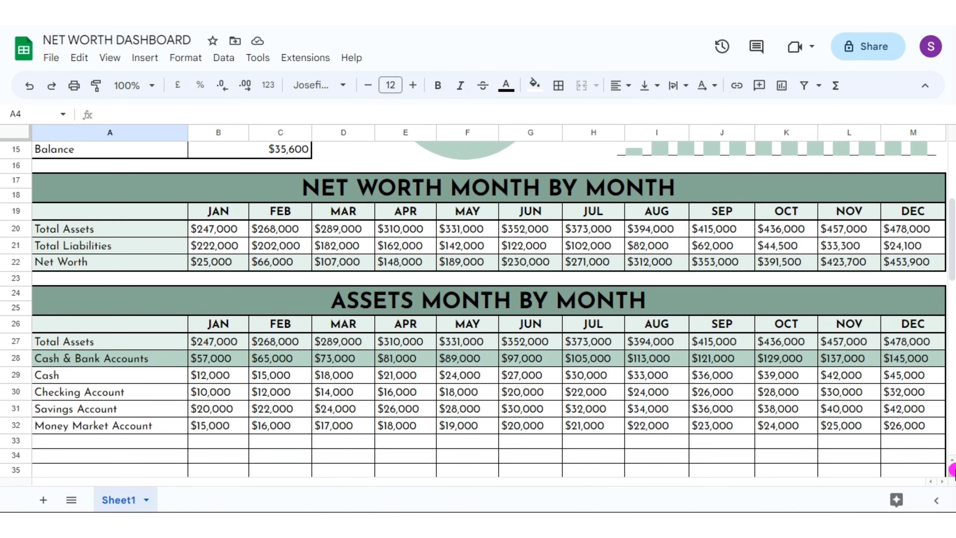
pyautogui.scroll(-1, 953, 469)
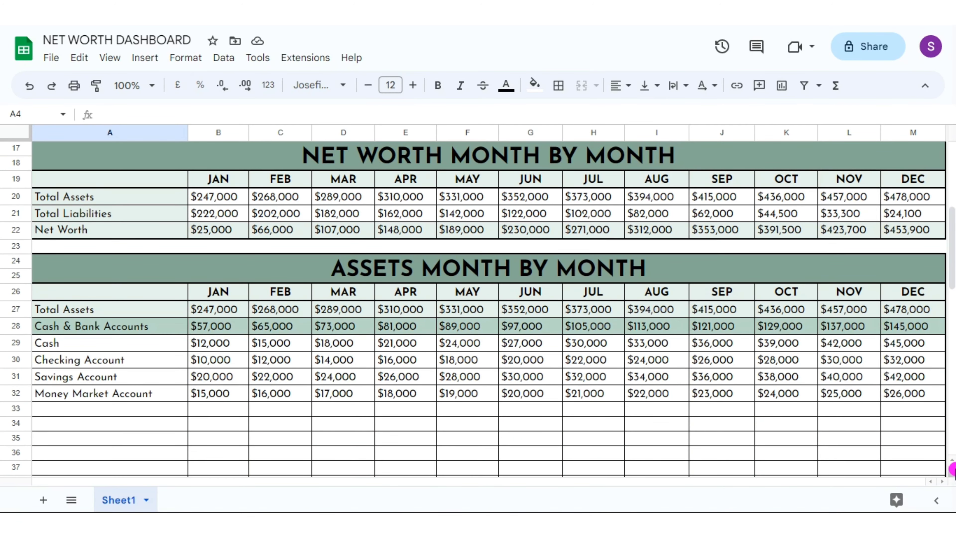
pyautogui.scroll(-1, 953, 469)
pyautogui.scroll(-1, 953, 469)
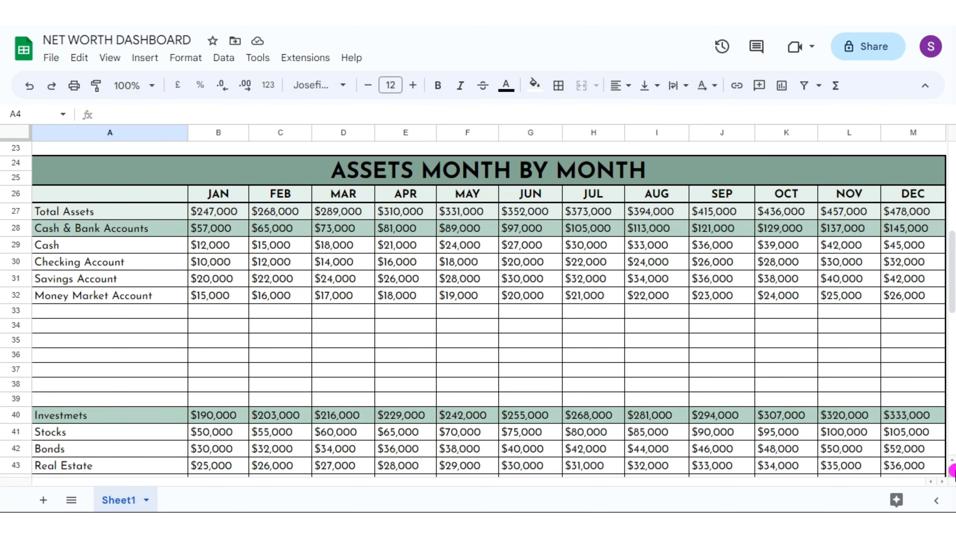
pyautogui.scroll(-2, 953, 469)
pyautogui.scroll(-2, 953, 469)
pyautogui.scroll(-2, 953, 469)
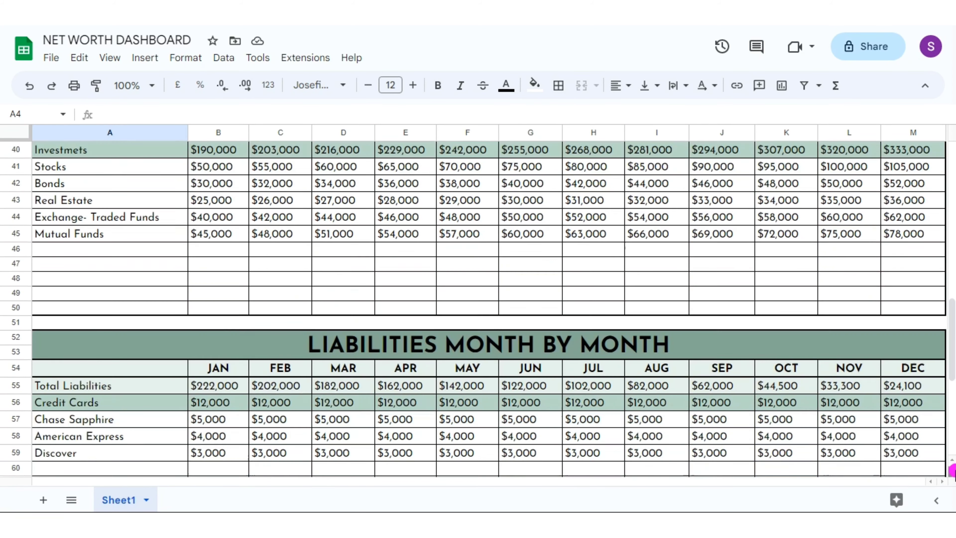
pyautogui.scroll(-2, 953, 469)
pyautogui.scroll(-1, 953, 469)
pyautogui.scroll(-1, 953, 469)
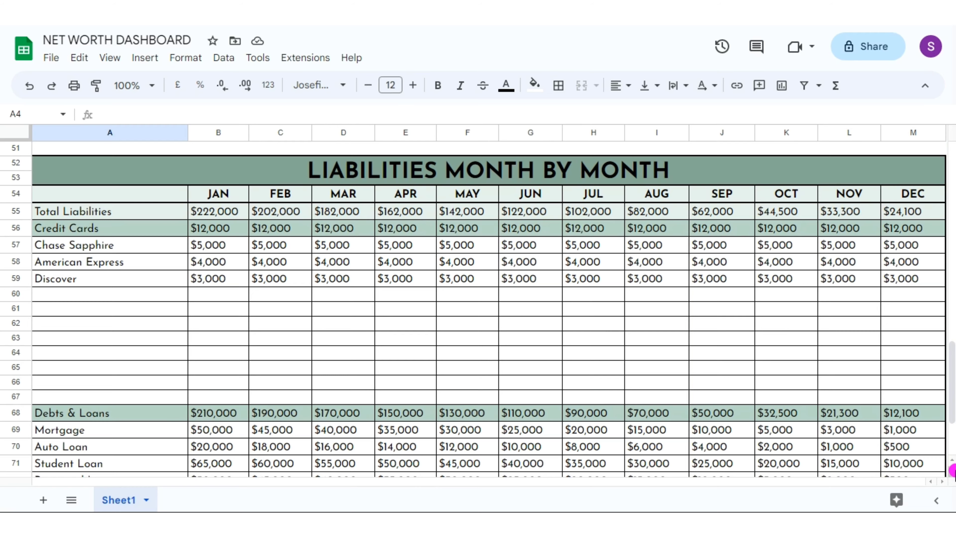
pyautogui.scroll(-1, 953, 469)
pyautogui.scroll(-2, 953, 469)
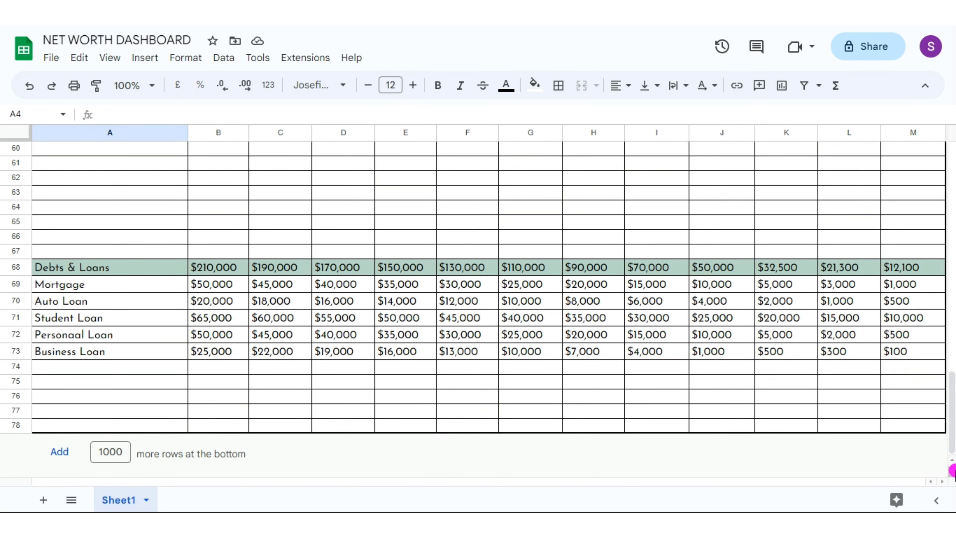
pyautogui.moveTo(953, 429)
pyautogui.mouseDown()
pyautogui.moveTo(953, 164)
pyautogui.moveTo(952, 418)
pyautogui.moveTo(952, 181)
pyautogui.mouseUp()
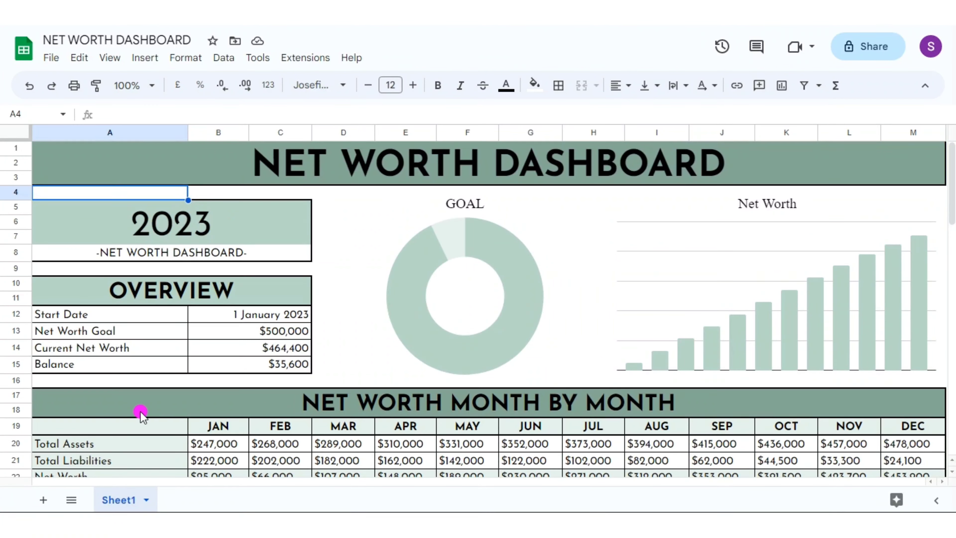